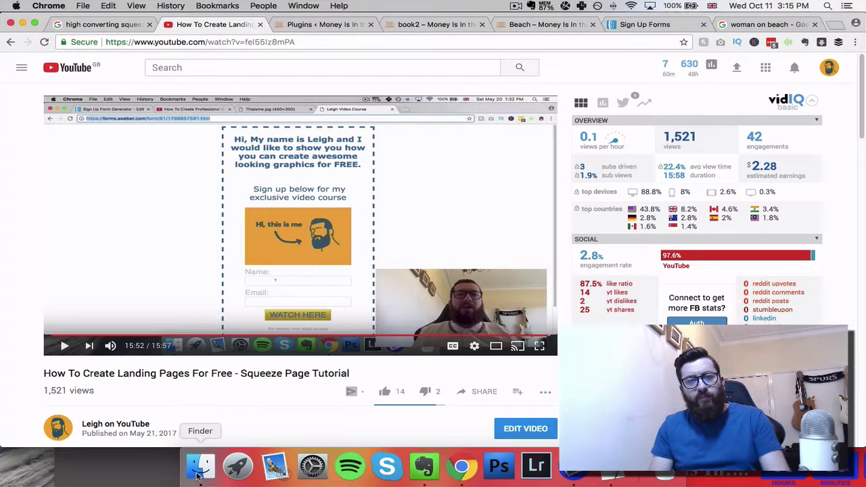
Browse the Google image results for high converting squeeze pages to examine common layouts
click(99, 25)
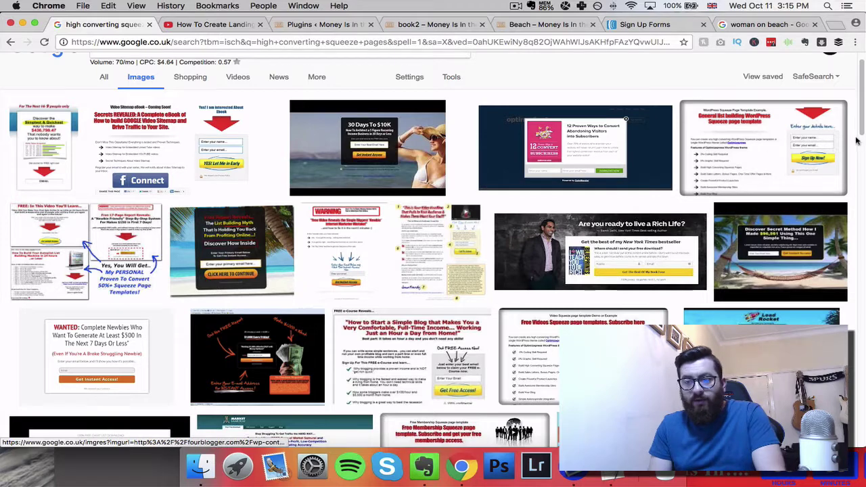
drag(863, 135, 863, 155)
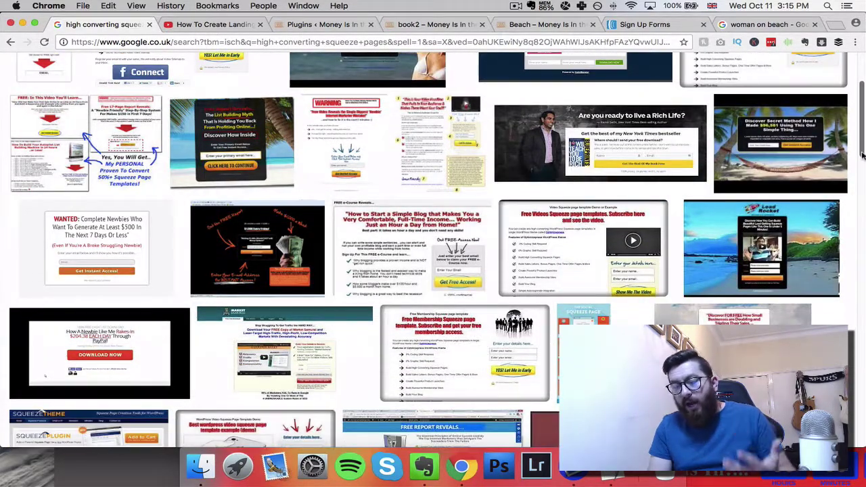
drag(863, 155, 849, 291)
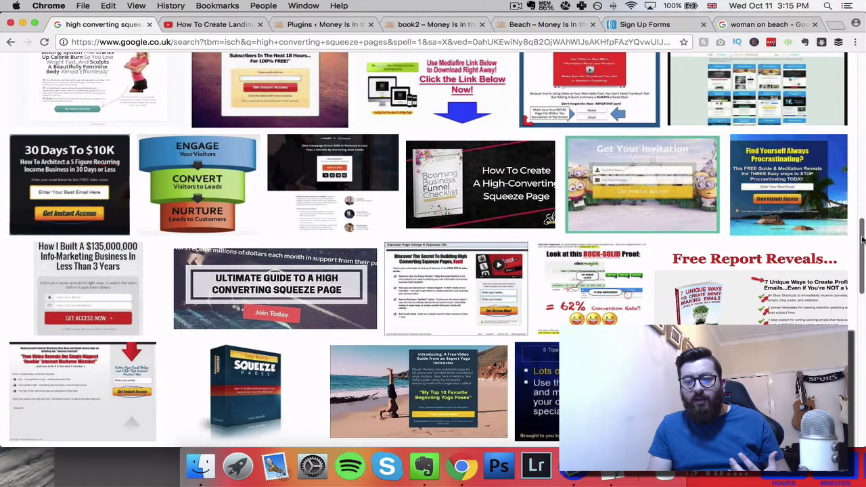
drag(862, 245, 862, 281)
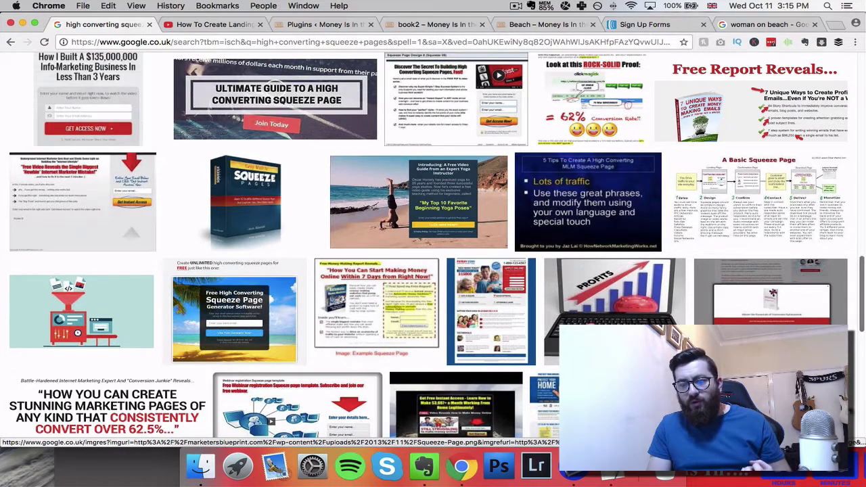
scroll(862, 298, down, 5)
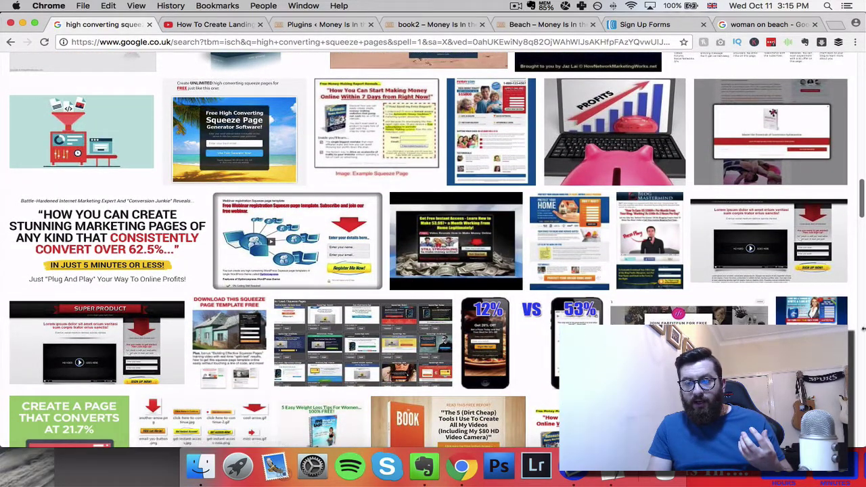
drag(861, 196, 861, 73)
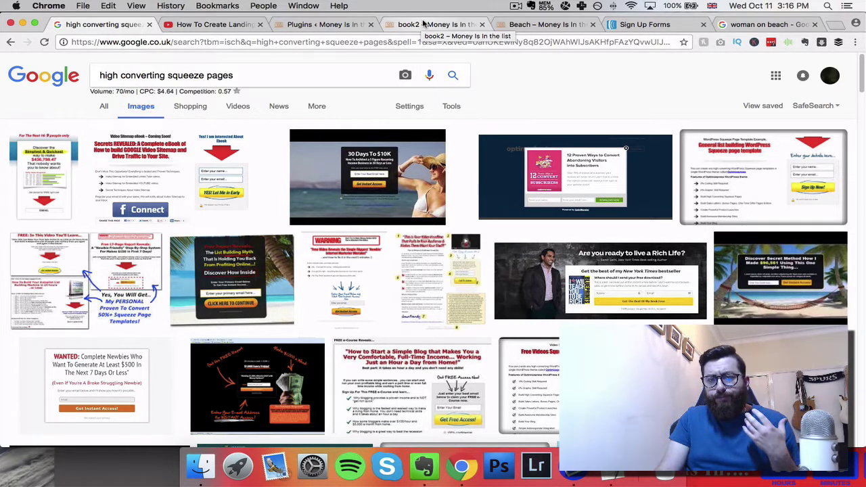
Examine the book2 example squeeze page down to its sign-up form, and view the Beach example page
click(424, 24)
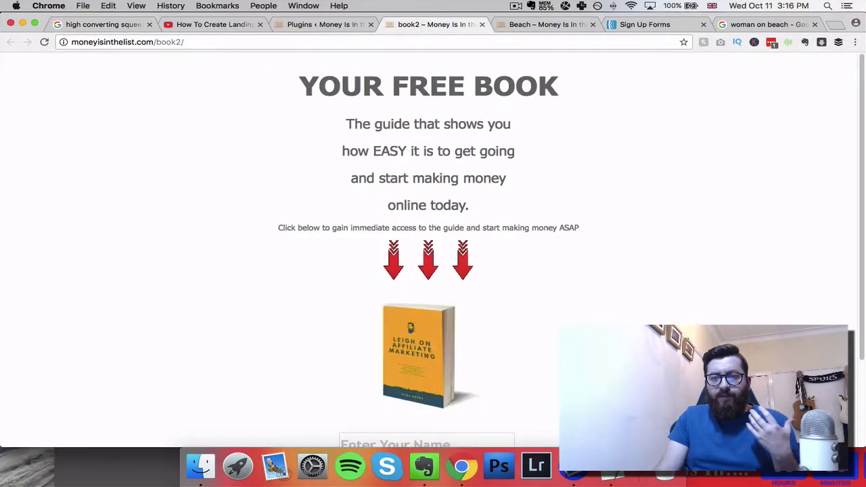
scroll(405, 61, down, 1)
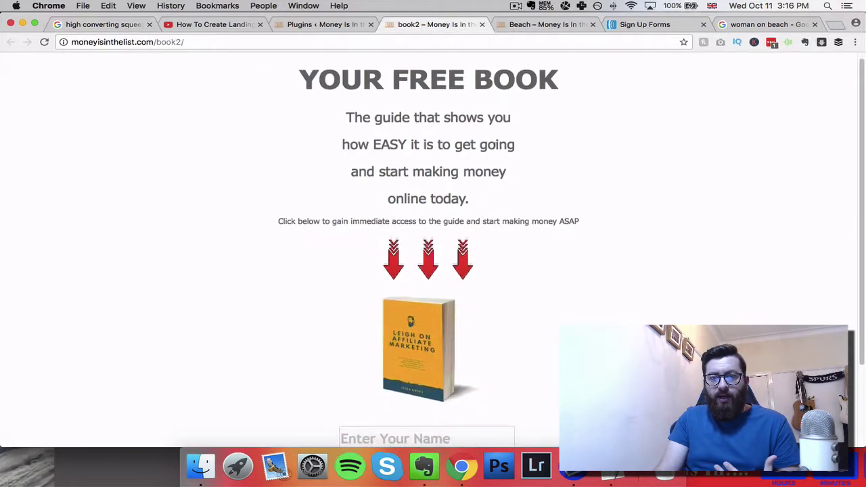
scroll(456, 379, down, 3)
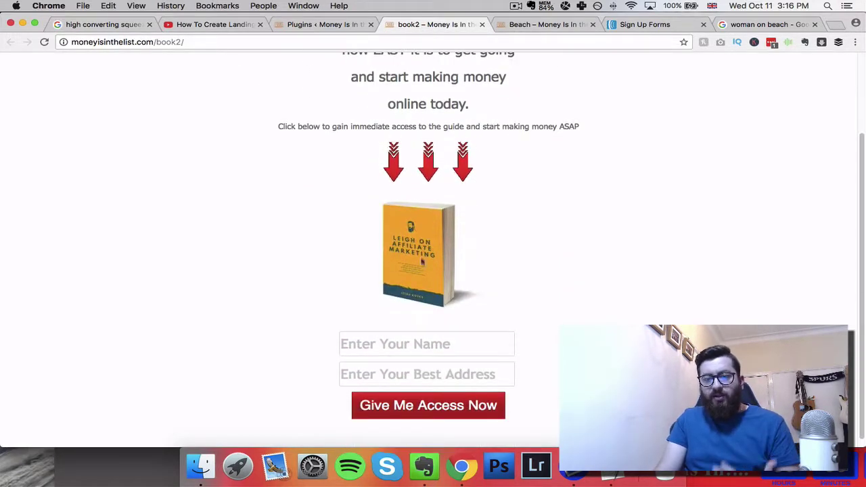
scroll(469, 367, up, 3)
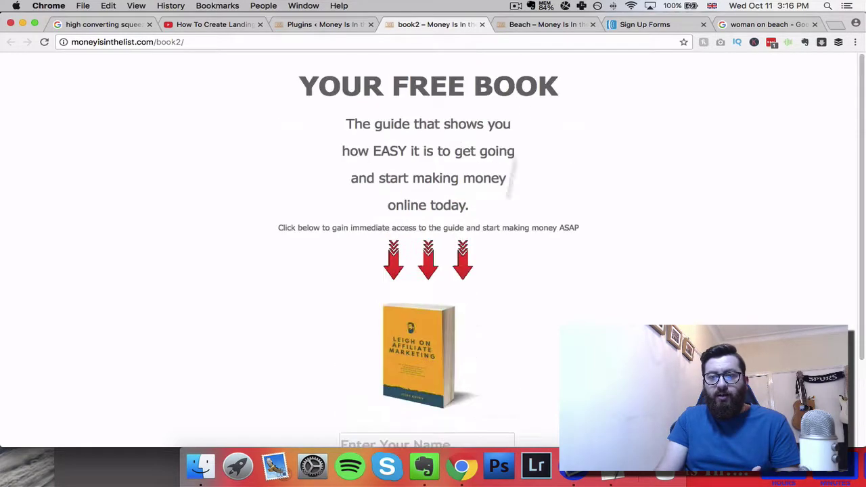
click(532, 25)
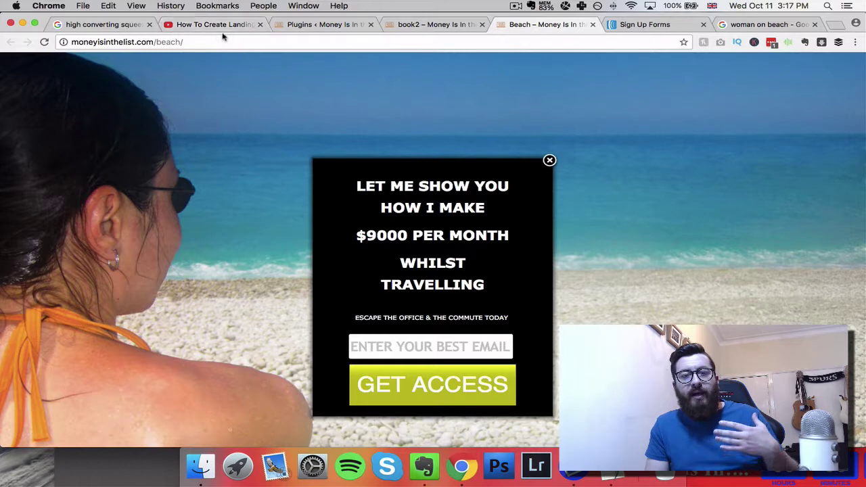
Read the details of the Blank Slate plugin in the WordPress installed plugins list
click(291, 27)
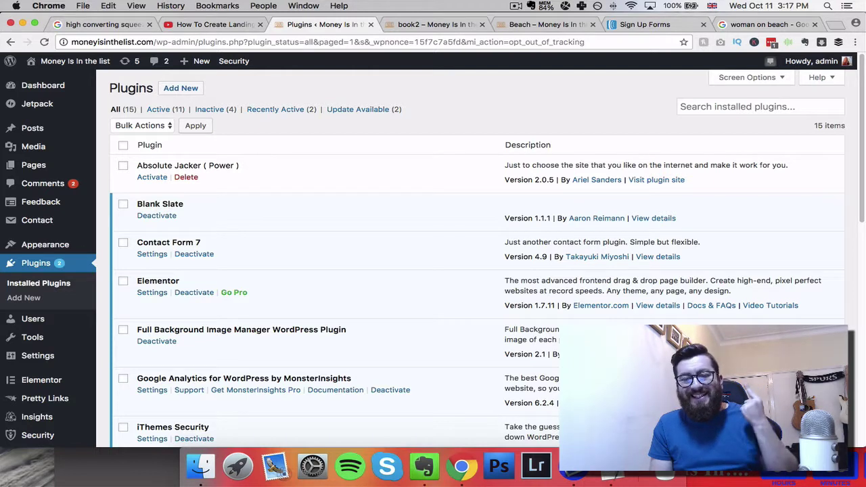
click(665, 220)
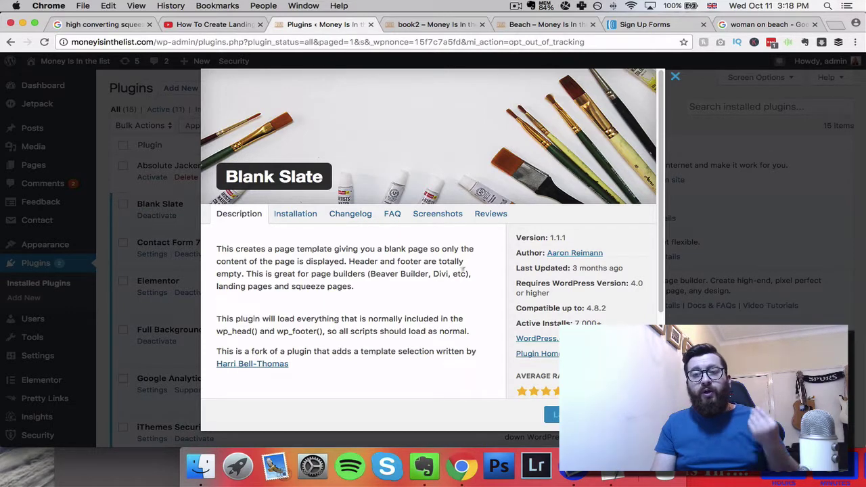
click(675, 79)
Compare the blank-template layouts of the book2 and Beach example pages
click(431, 25)
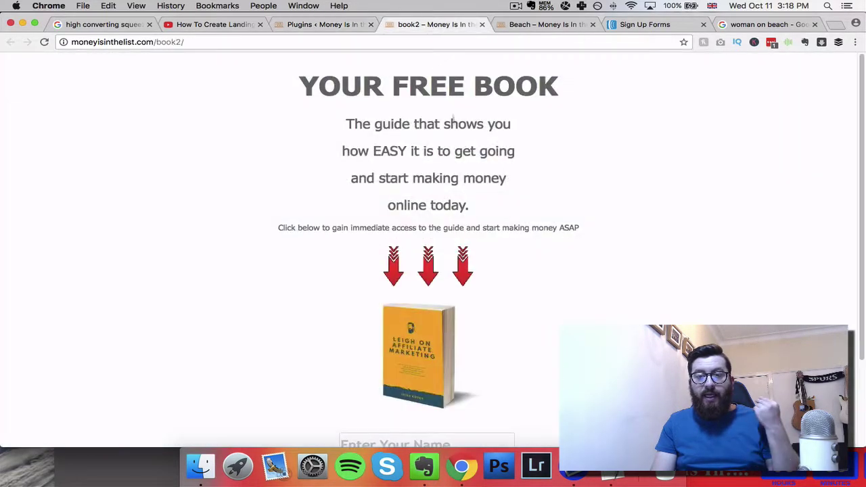
click(520, 27)
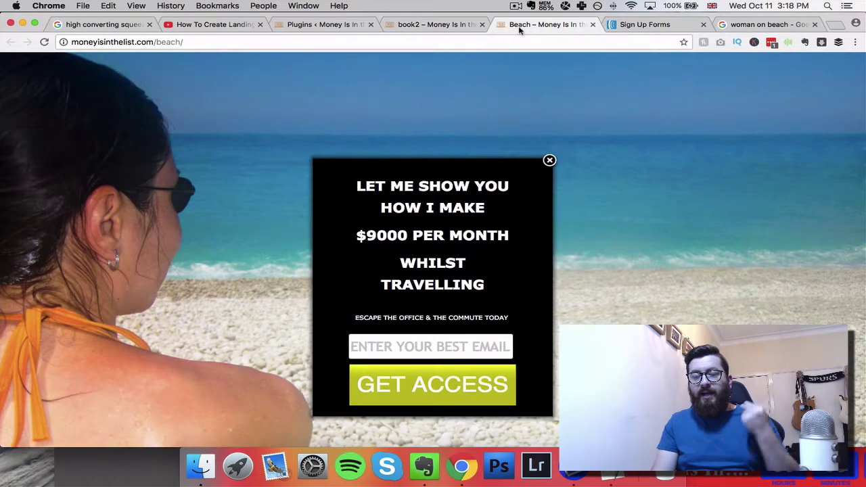
click(446, 27)
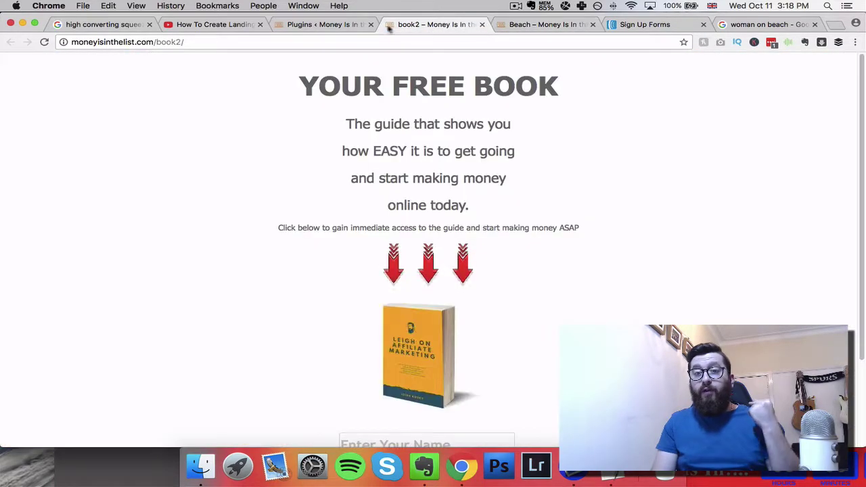
Read the Elementor plugin's details in WordPress, checking the Beach page as an example
click(323, 25)
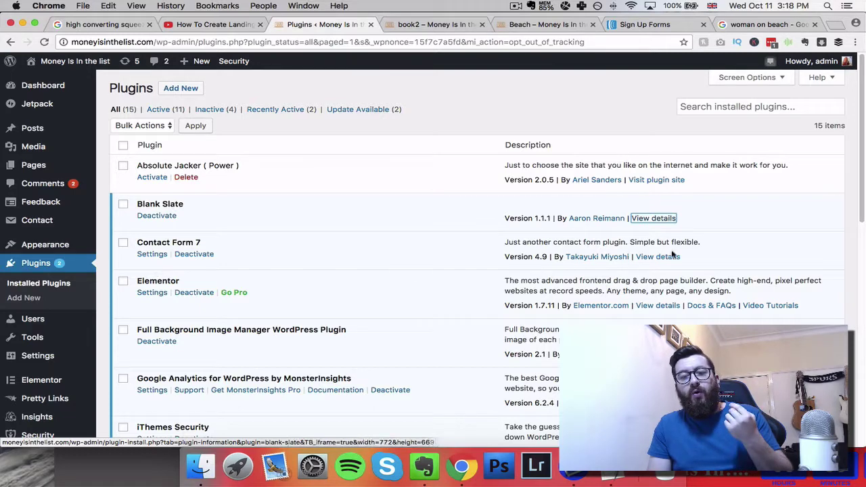
click(651, 307)
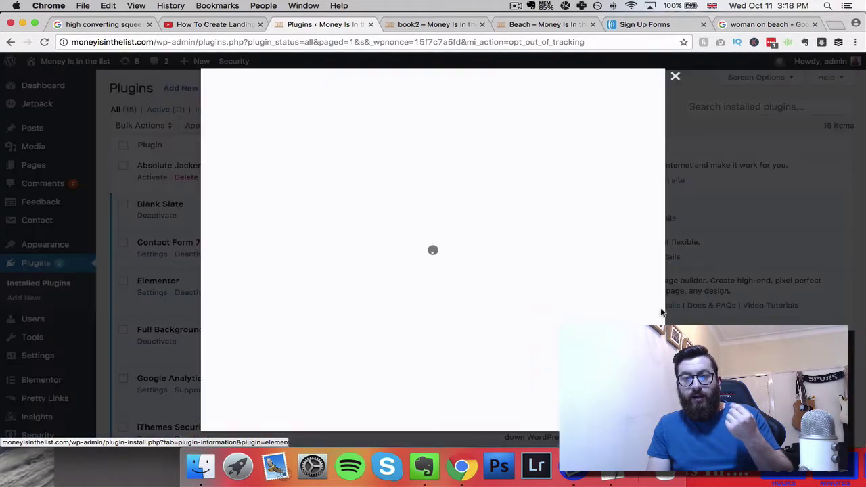
click(521, 23)
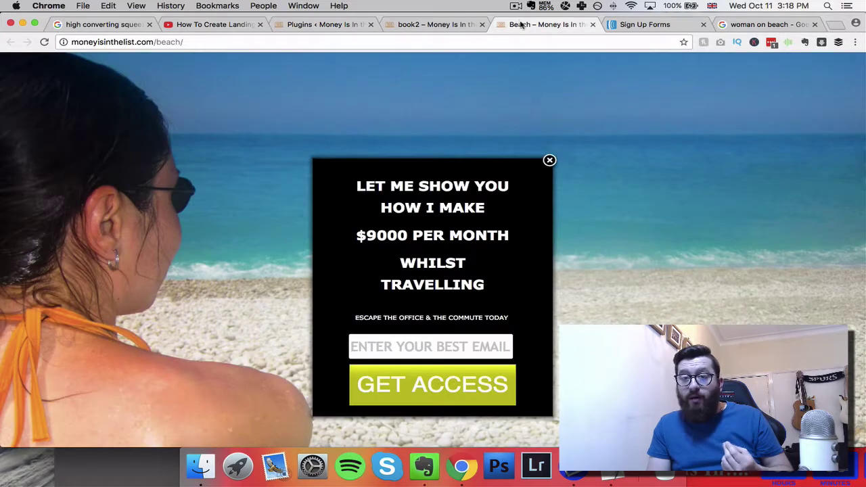
click(359, 26)
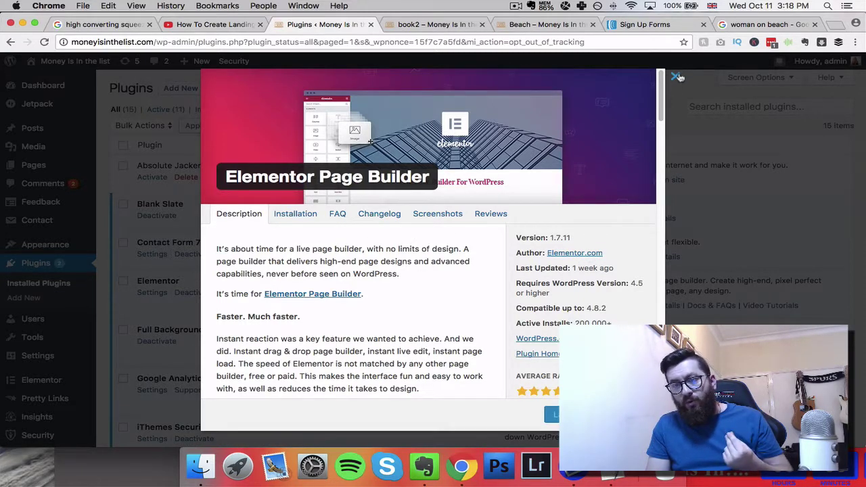
click(678, 77)
Read the details of the Full Background Image Manager plugin and dismiss the reminder notification
mouse_move(64, 355)
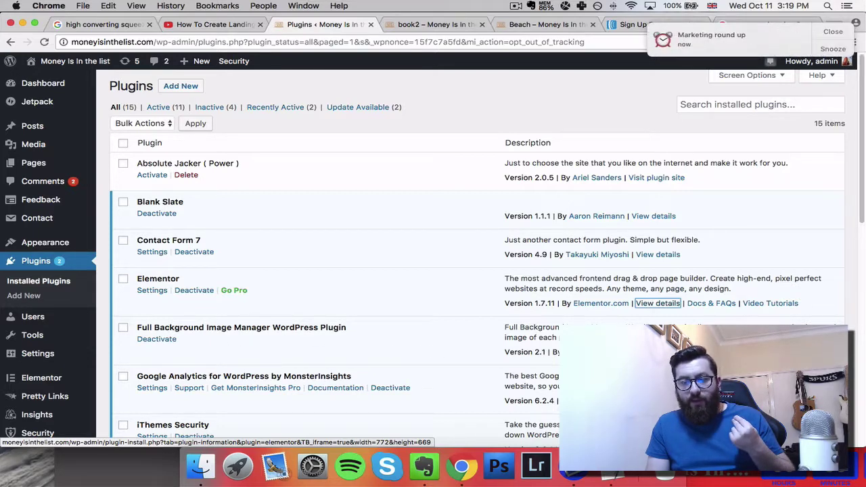
click(657, 303)
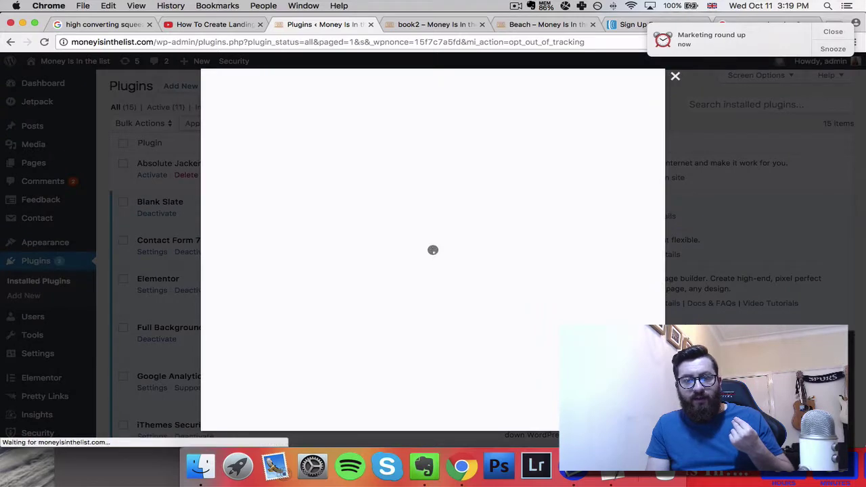
click(835, 34)
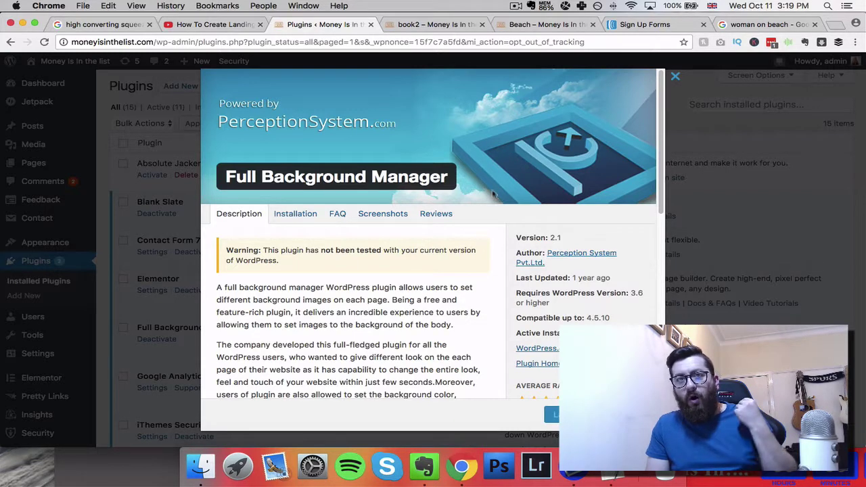
click(676, 78)
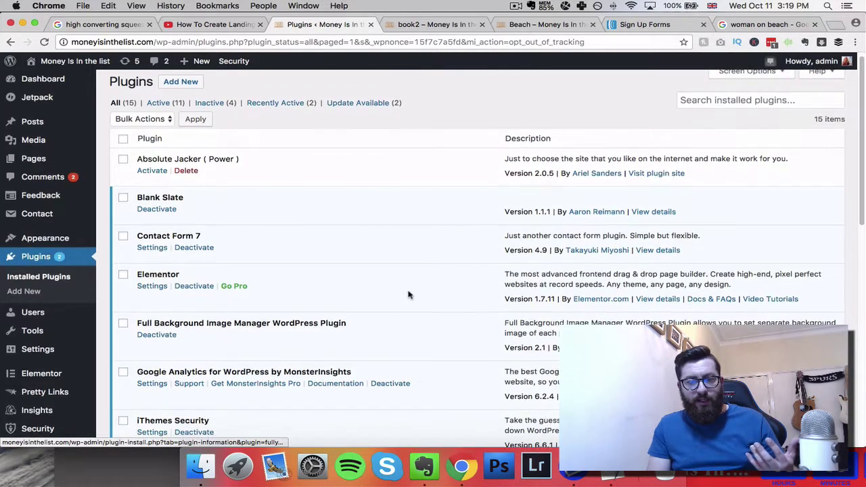
Read the details of the TinyMCE Advanced plugin near the end of the installed plugins list
scroll(406, 295, down, 2)
scroll(403, 298, down, 10)
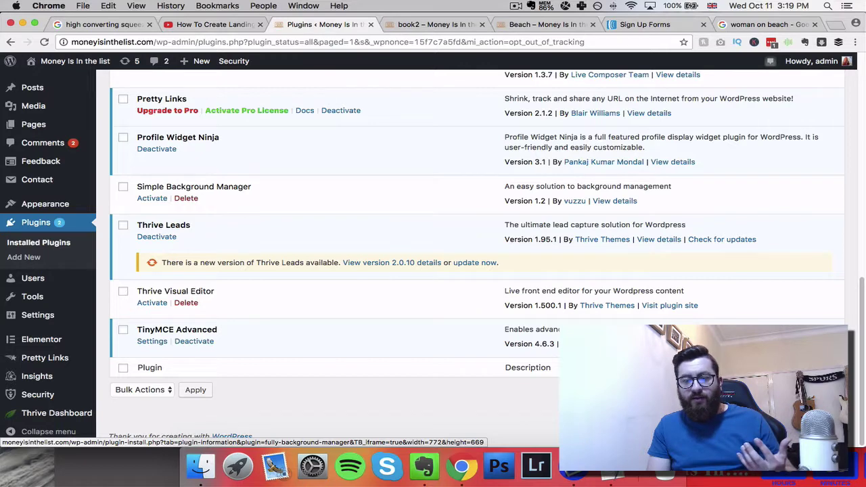
click(615, 201)
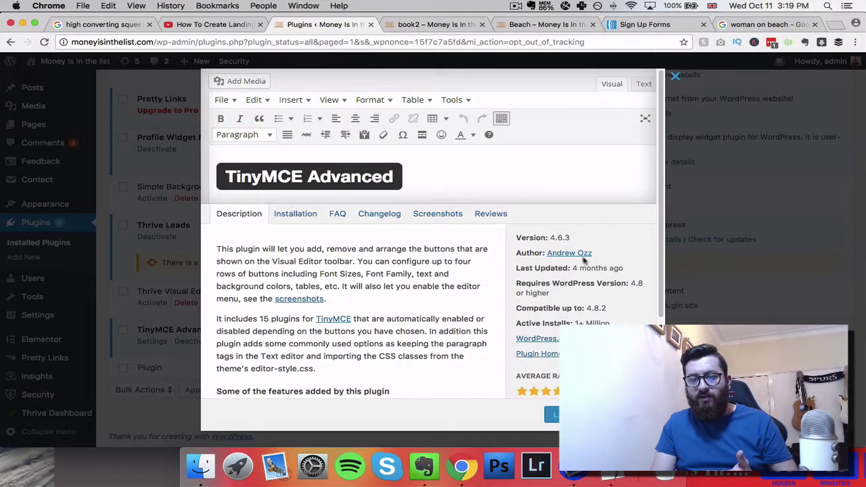
click(678, 76)
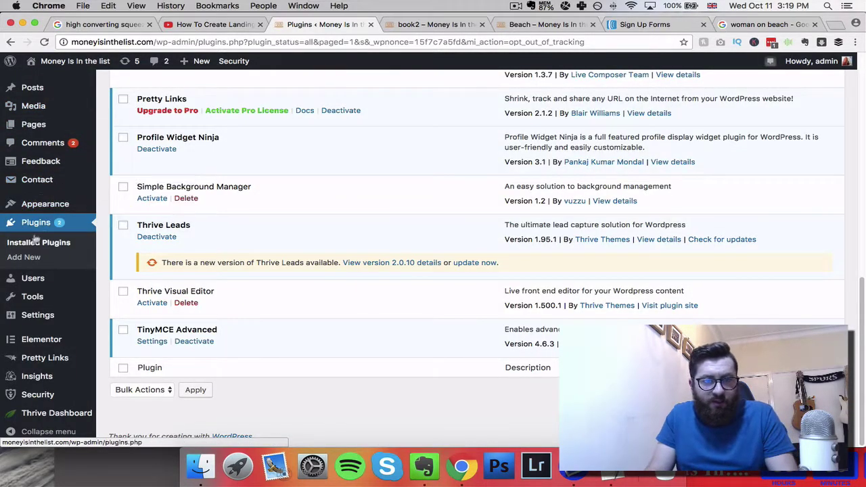
Add a new WordPress page and title it First
click(37, 126)
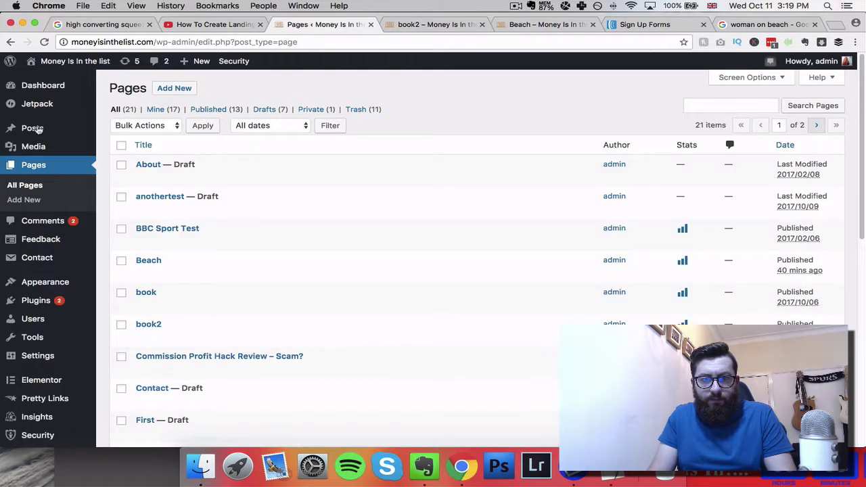
mouse_move(39, 130)
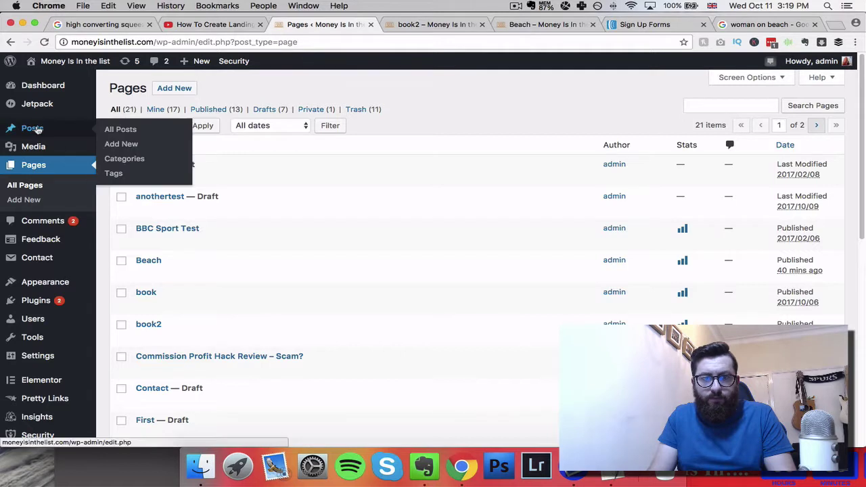
click(29, 202)
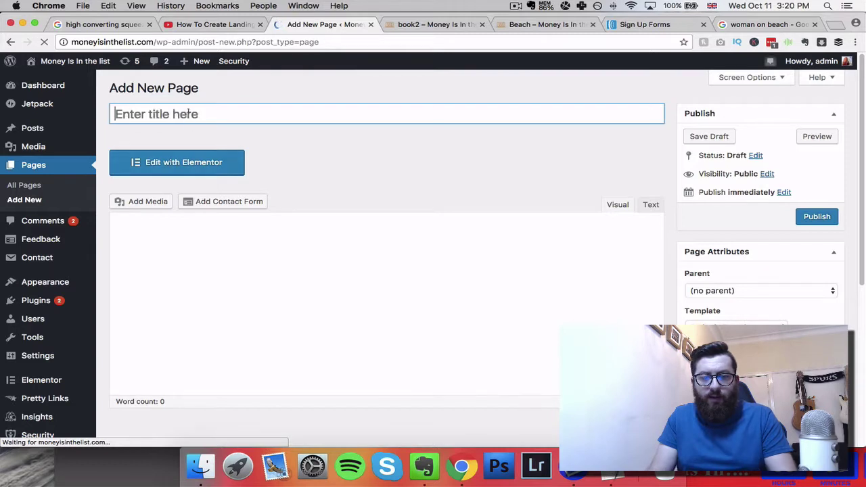
text(F)
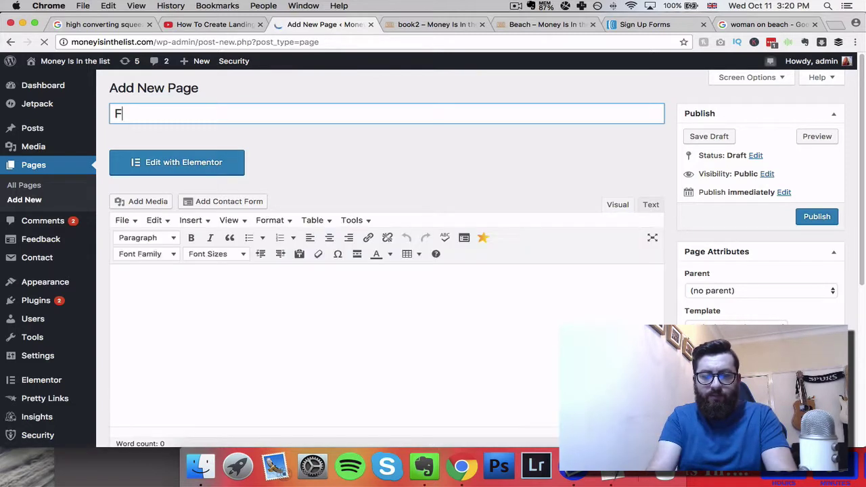
text(irst)
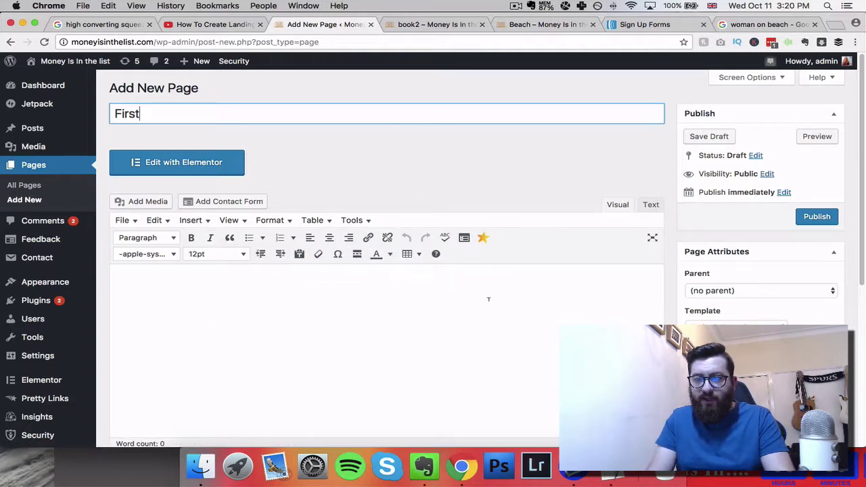
Check the book2 page as the example and set the First page's template to Blank Slate
click(450, 26)
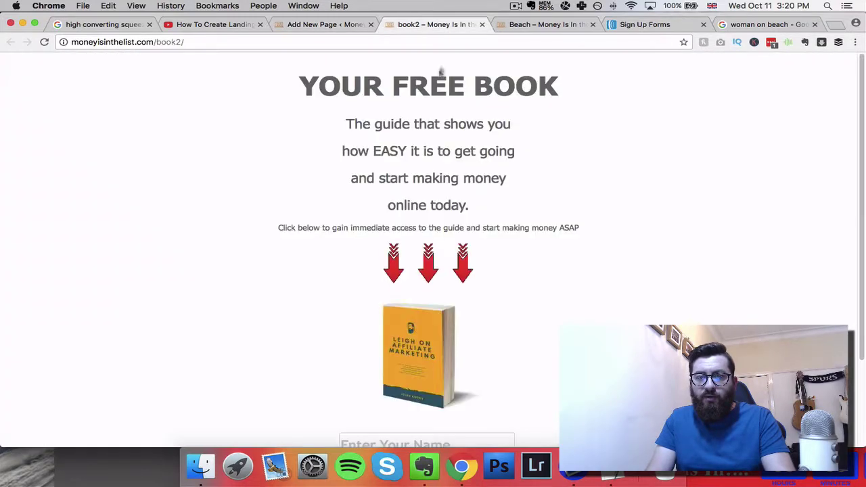
click(352, 25)
scroll(701, 298, down, 1)
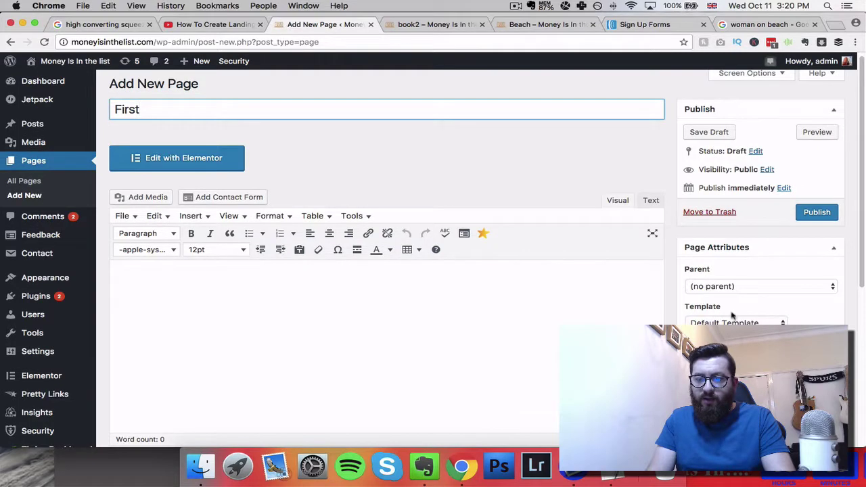
click(711, 321)
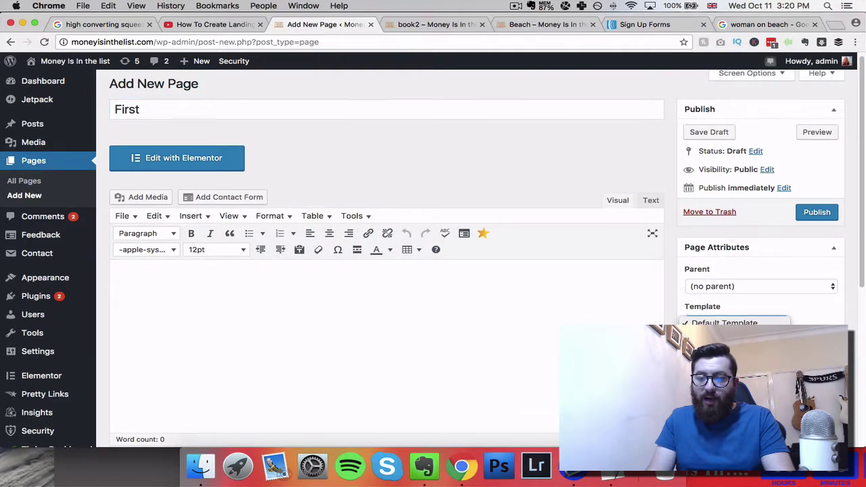
click(714, 335)
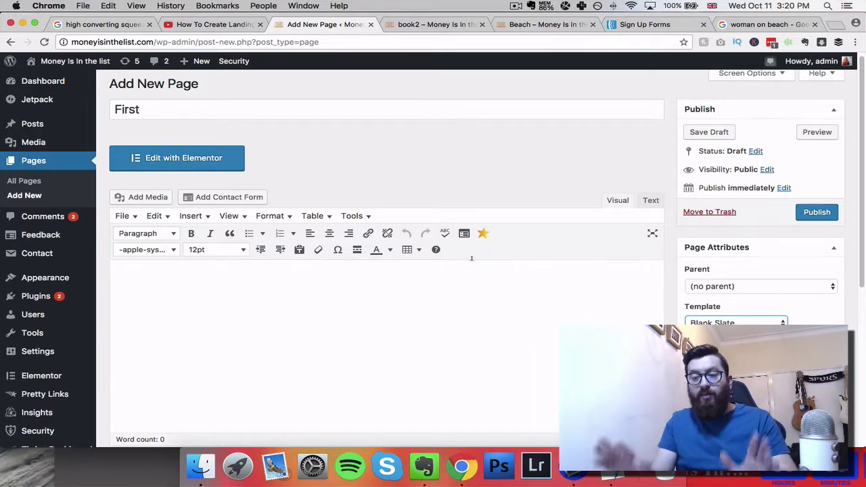
Examine the background colour picker in the page's Fully Background settings and close it again
scroll(438, 255, down, 1)
scroll(437, 256, down, 3)
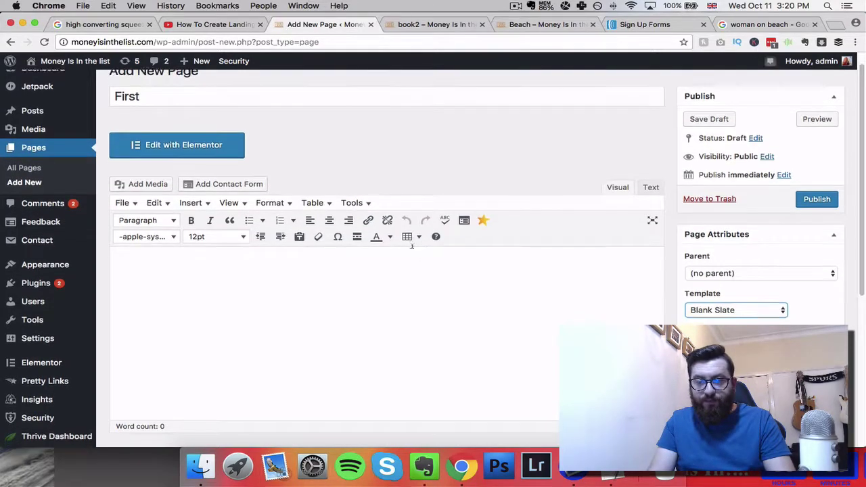
scroll(470, 225, down, 4)
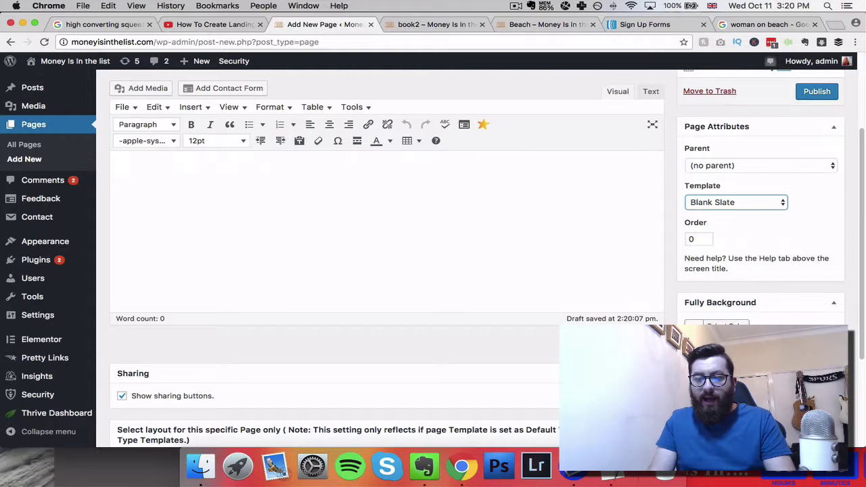
click(717, 327)
click(698, 349)
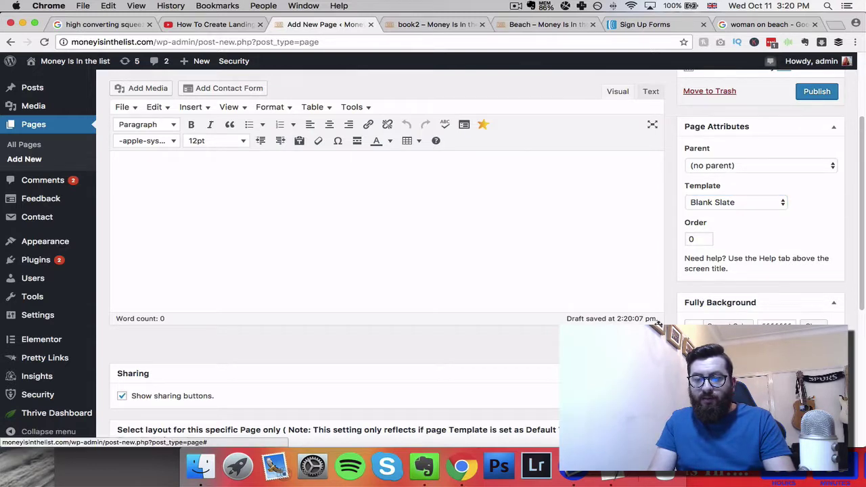
click(728, 329)
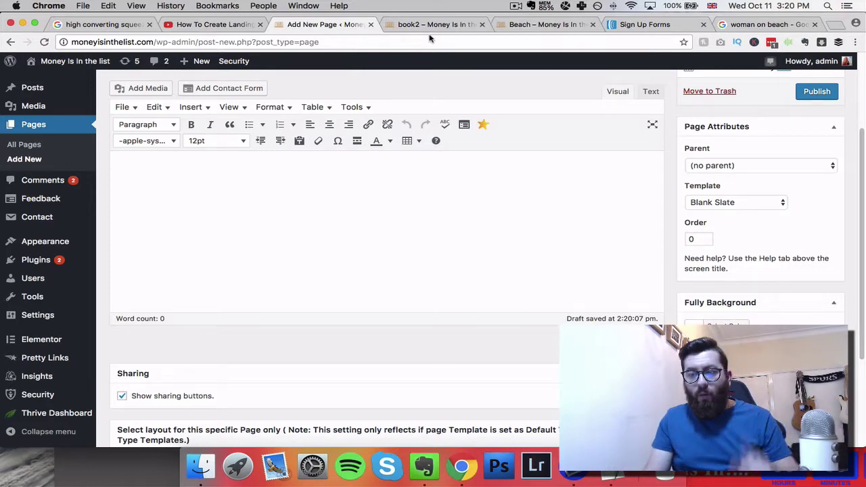
Save the First page as a draft and preview it
scroll(793, 165, up, 5)
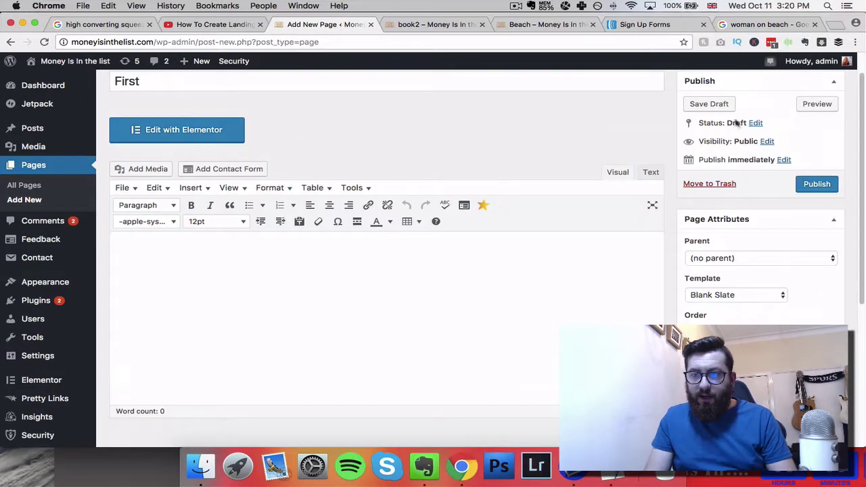
click(723, 103)
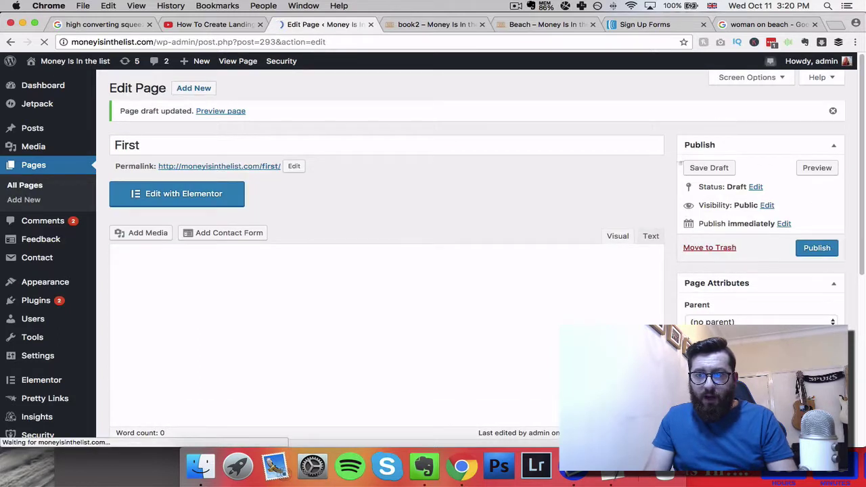
click(222, 112)
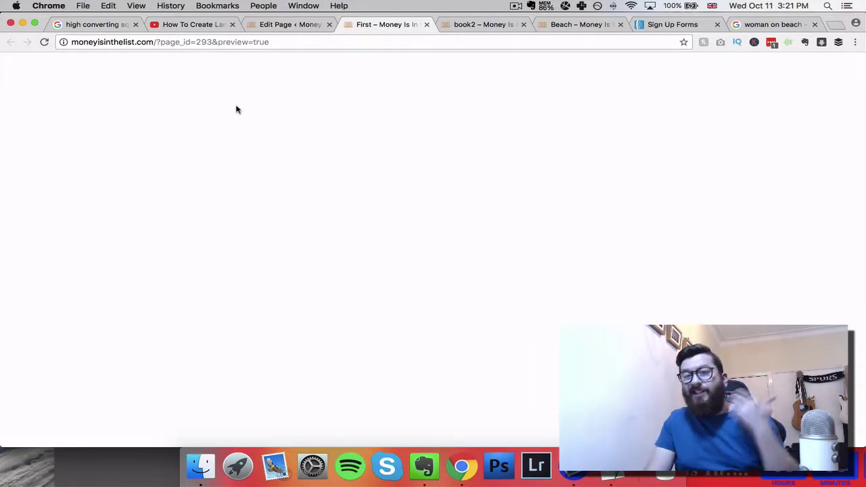
Copy the text from "YOUR FREE BOOK" through "start making money ASAP" on the book2 page into the First page's content
click(302, 24)
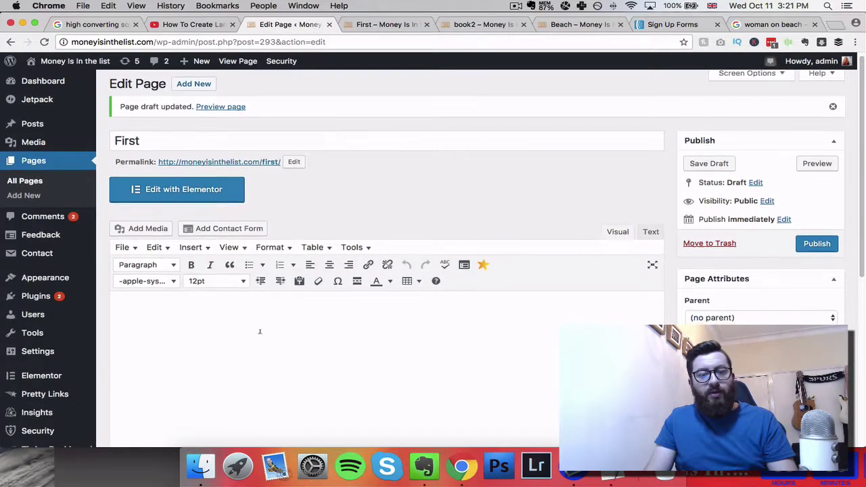
click(259, 331)
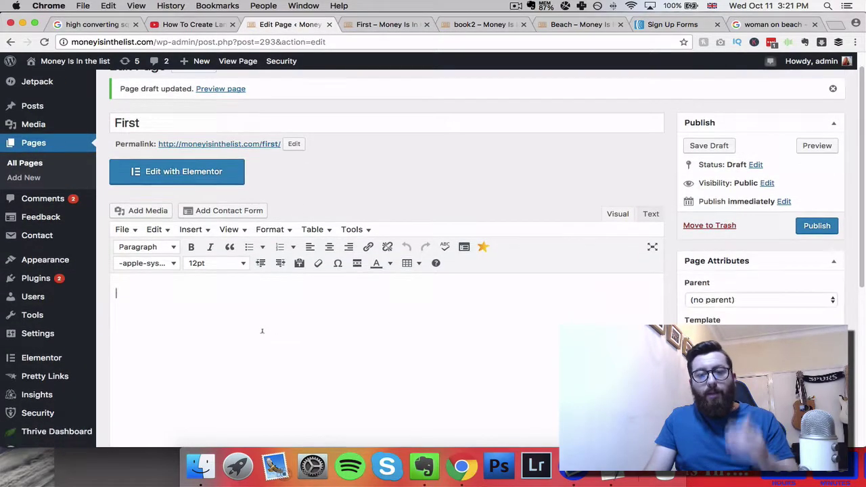
click(486, 30)
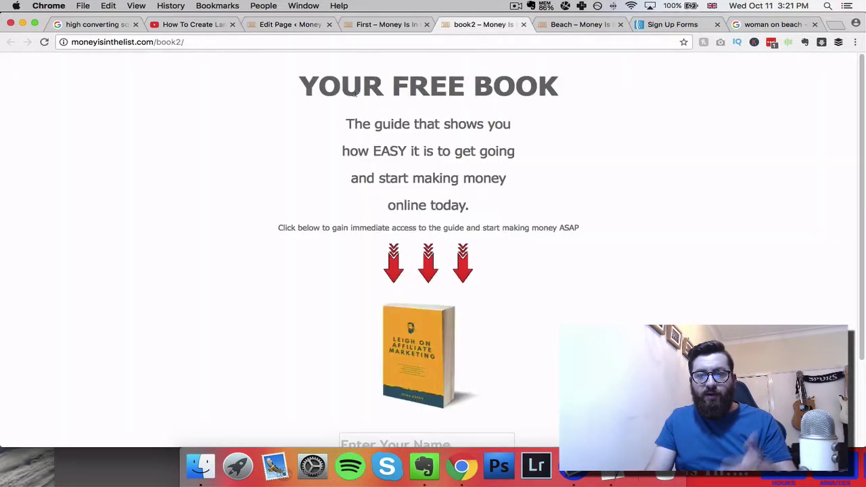
drag(316, 107, 562, 236)
key(super+c)
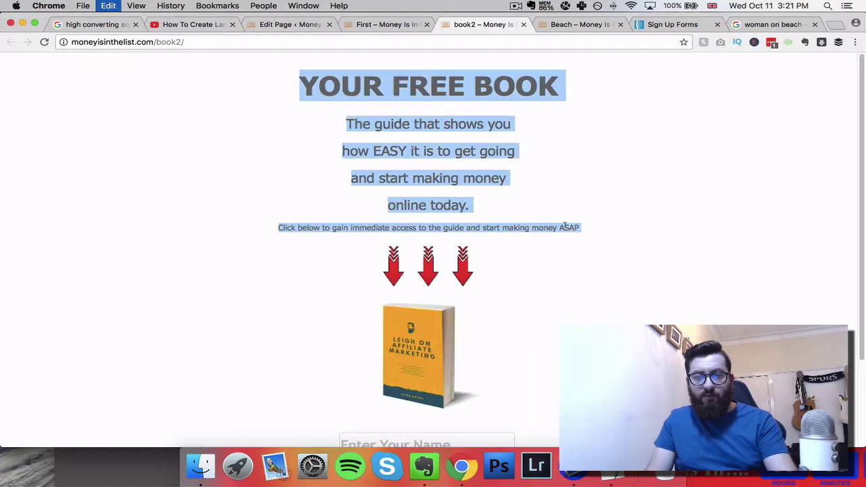
click(286, 24)
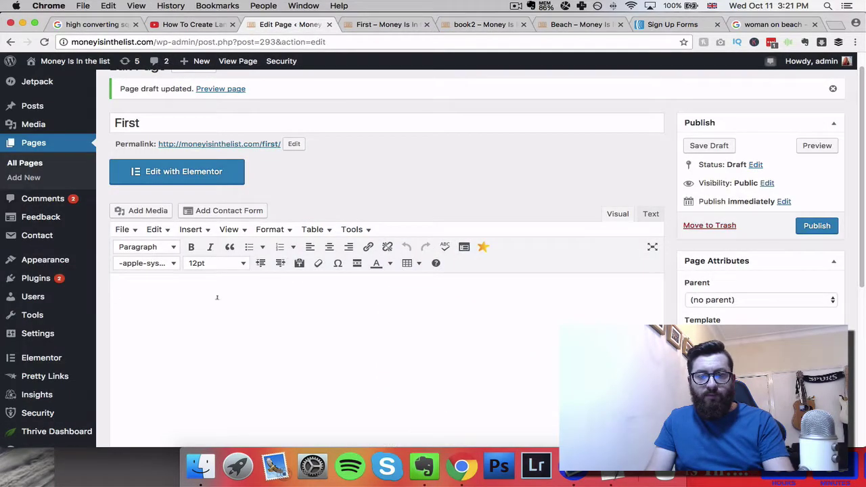
key(super+v)
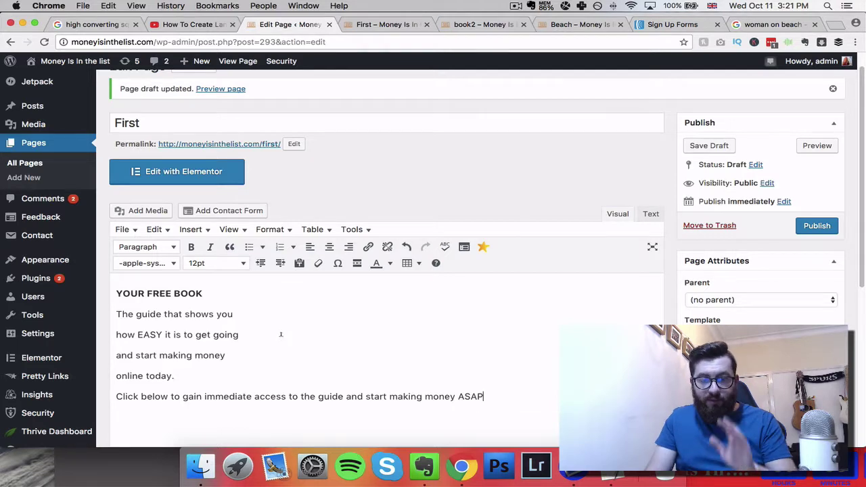
Centre all the pasted lines, including the four lines from "The guide that shows you" to "online today."
drag(523, 405, 37, 245)
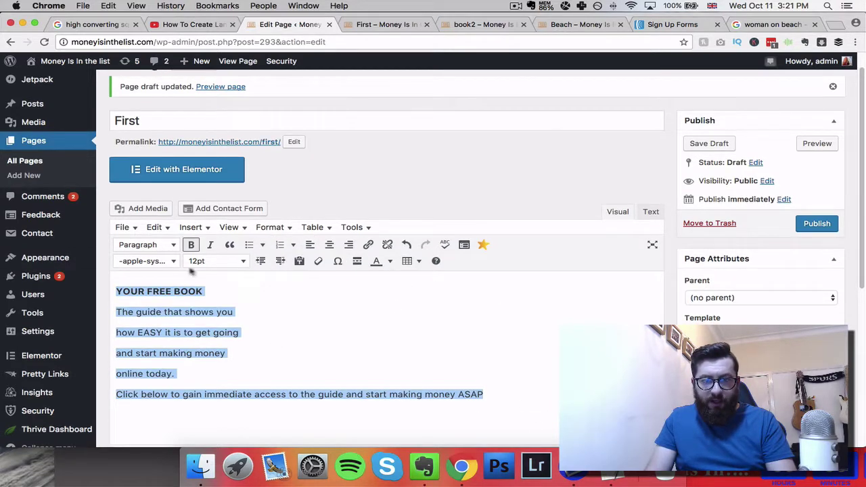
click(329, 245)
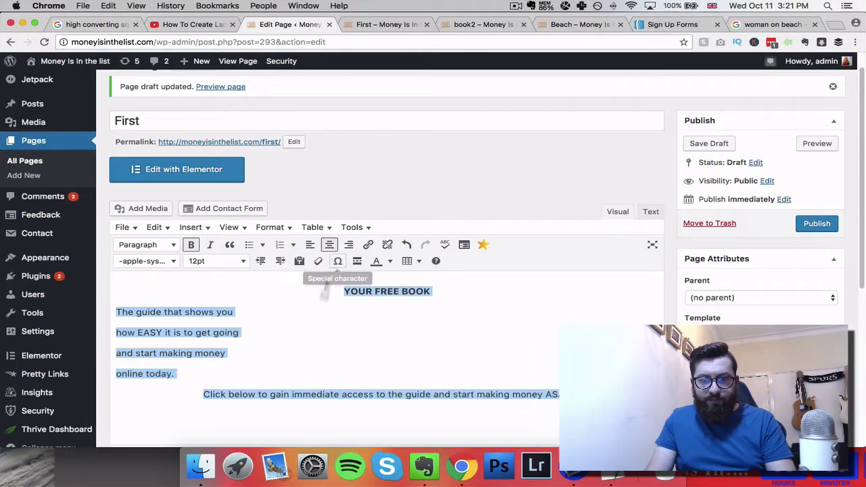
click(116, 333)
drag(183, 373, 179, 297)
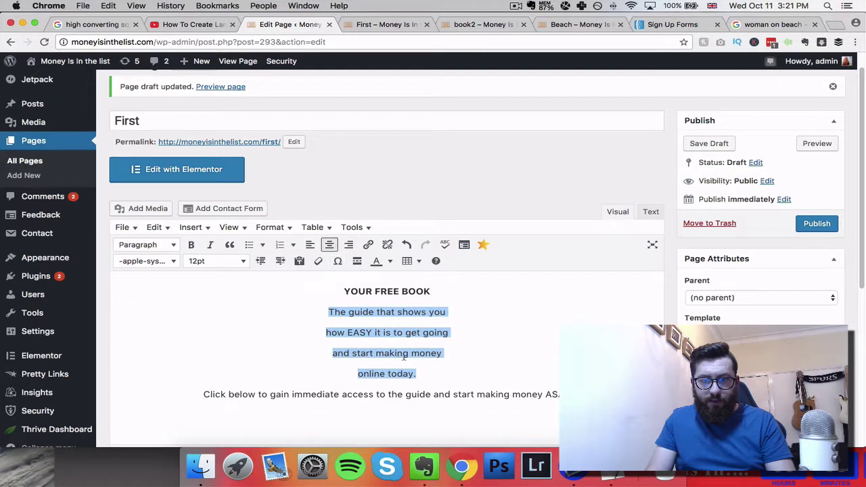
Set the YOUR FREE BOOK heading and the four guide lines below it to 36pt
click(405, 359)
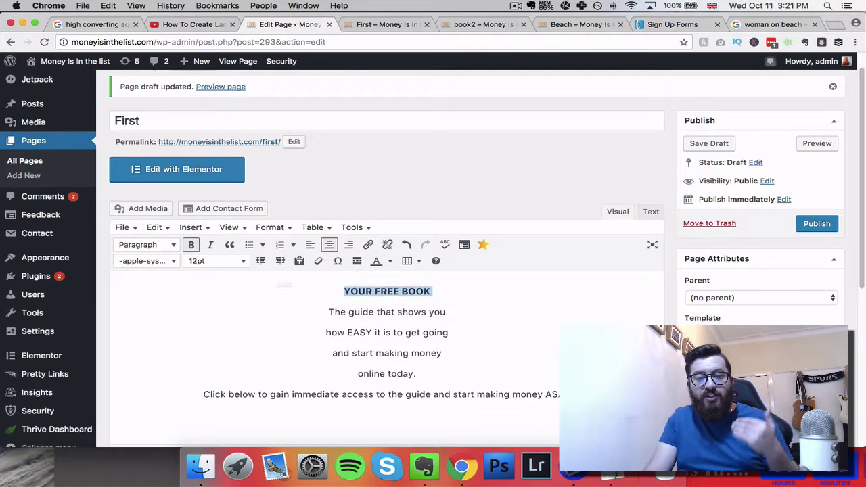
click(244, 263)
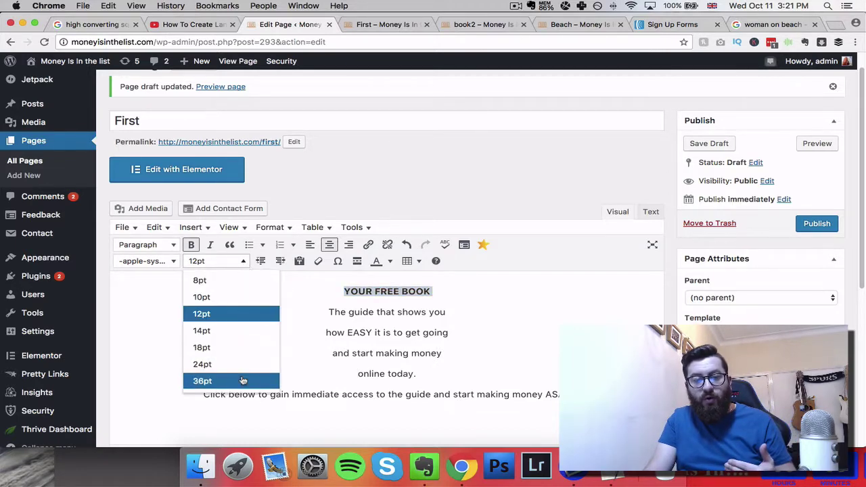
click(234, 377)
click(292, 359)
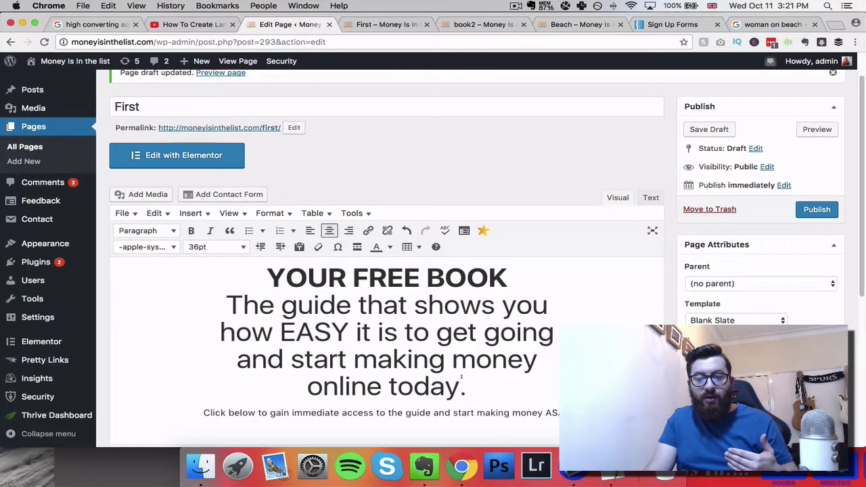
Remove the full stop after "online today" and set the four guide lines below the heading to 18pt
drag(422, 377, 210, 306)
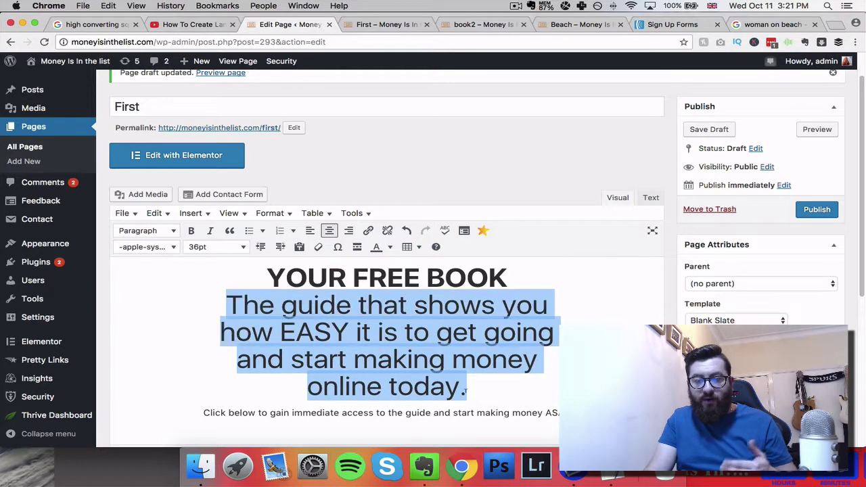
click(465, 391)
key(BackSpace)
drag(448, 387, 224, 304)
click(242, 248)
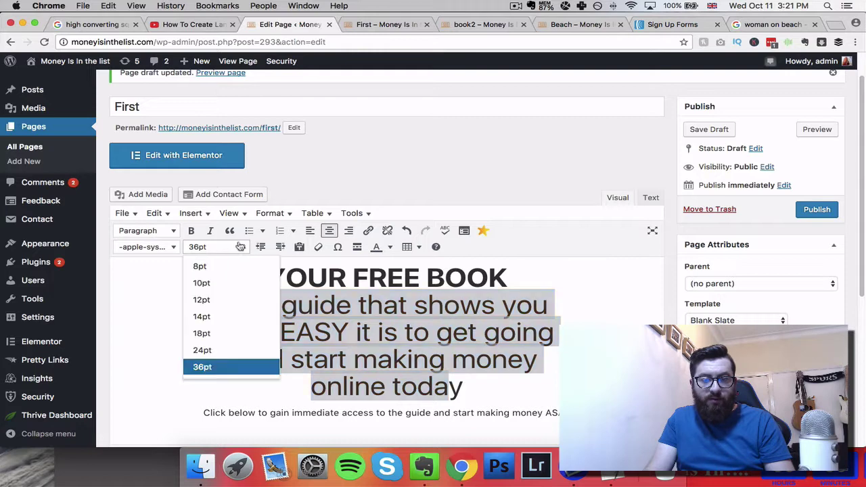
click(211, 352)
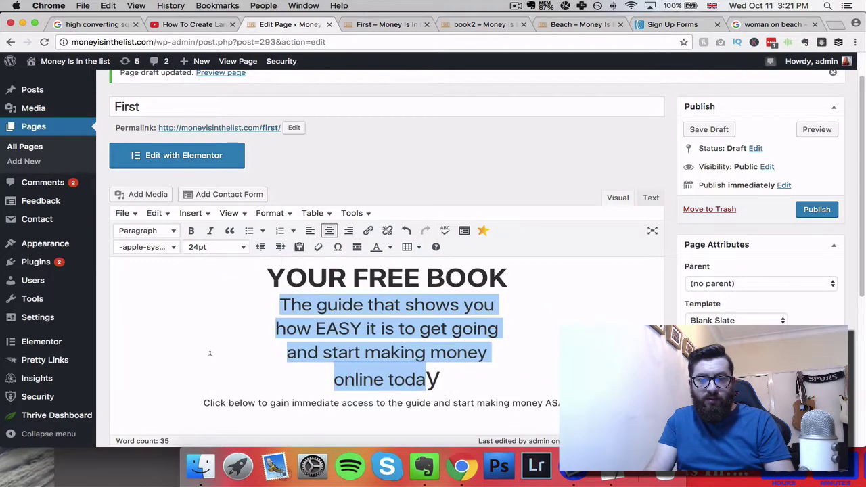
drag(446, 381, 282, 298)
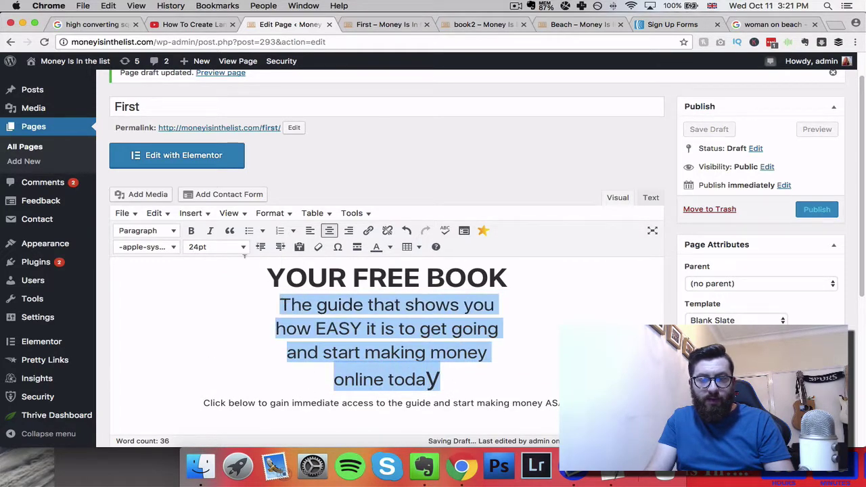
click(243, 247)
click(232, 333)
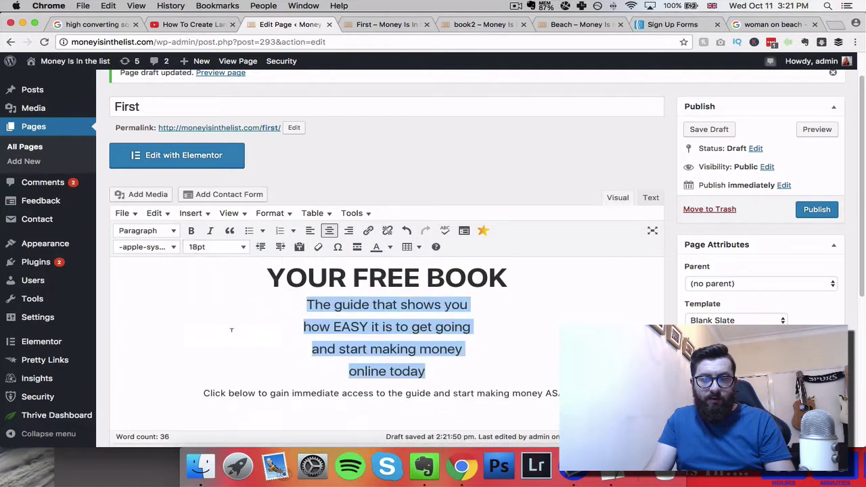
Add a new empty line after the "Click below to gain immediate access" sentence
click(479, 375)
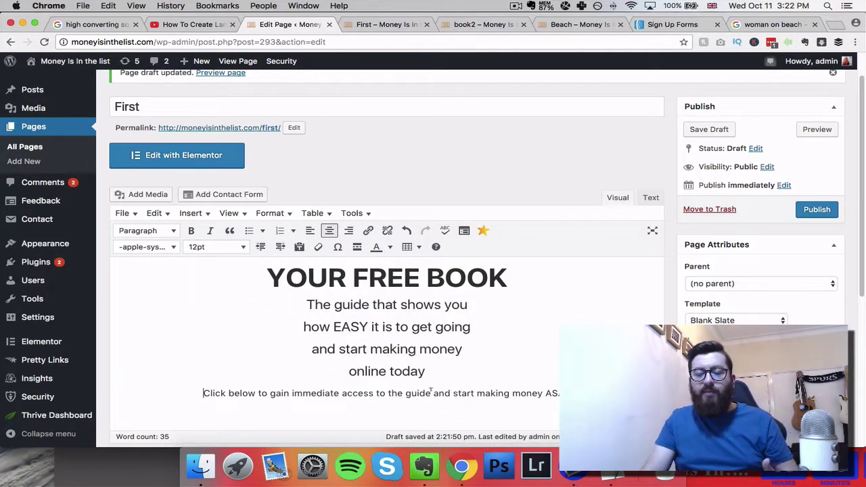
scroll(433, 386, down, 3)
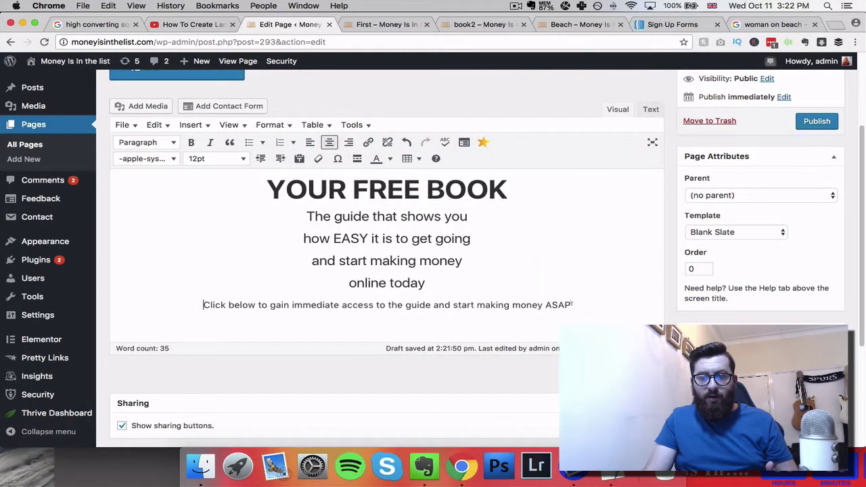
click(587, 300)
key(Return)
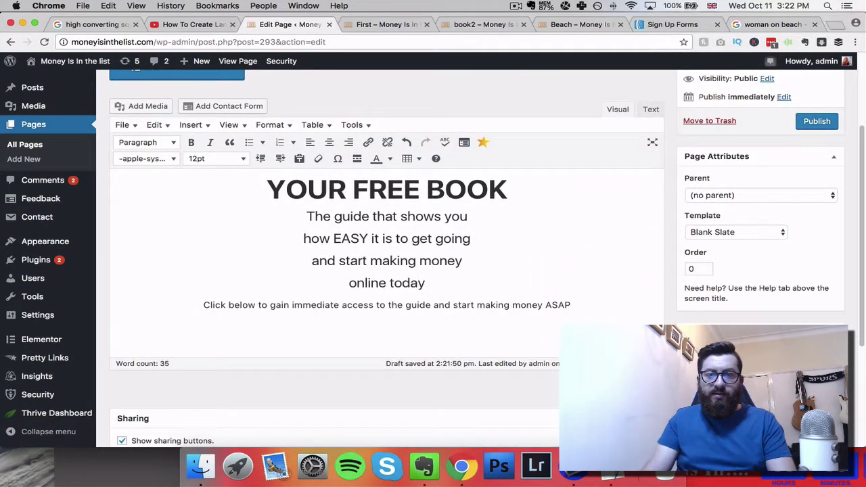
Check which image sits below the "Click below" sentence on the published book2 example page
click(388, 24)
click(483, 25)
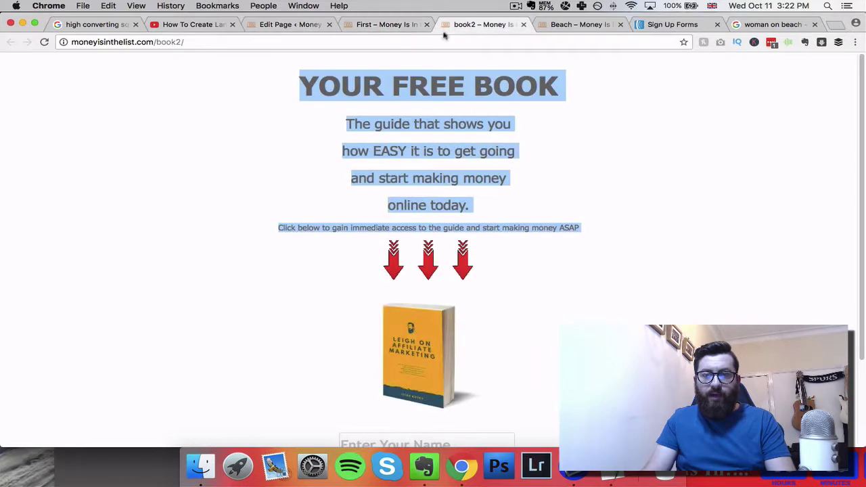
click(496, 218)
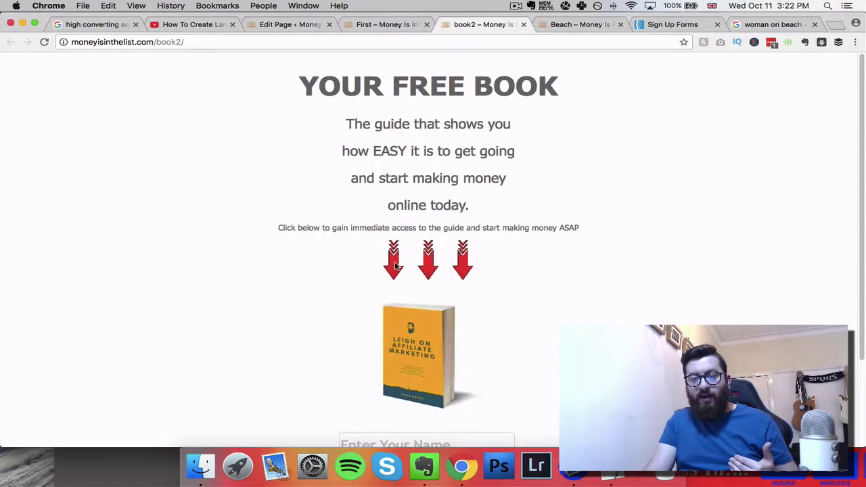
Search Google Images for "animated arrows" in a new browser tab
key(super+t)
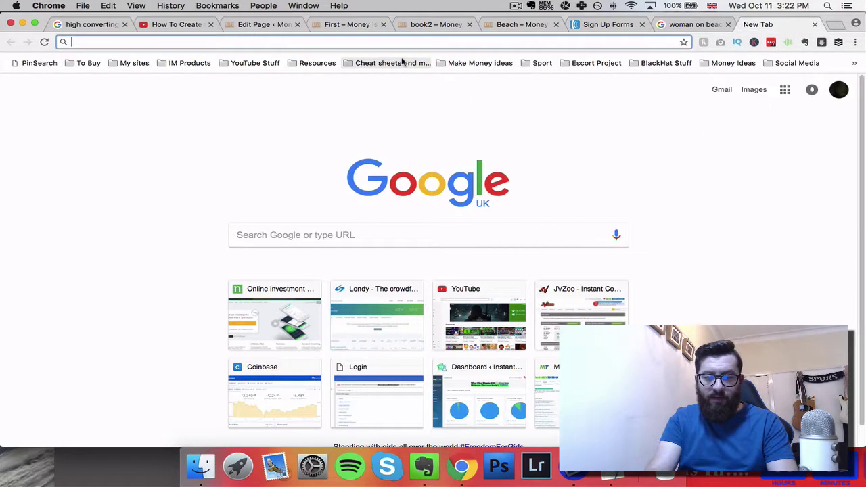
text(animated arr)
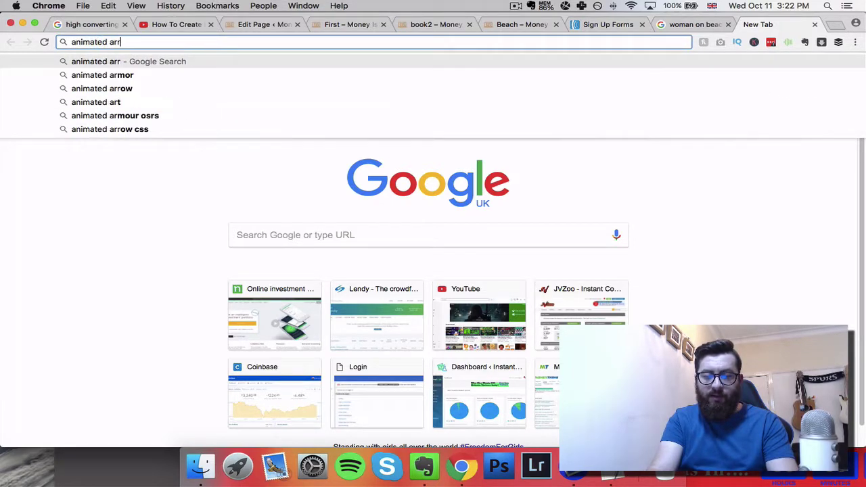
text(ows)
key(Return)
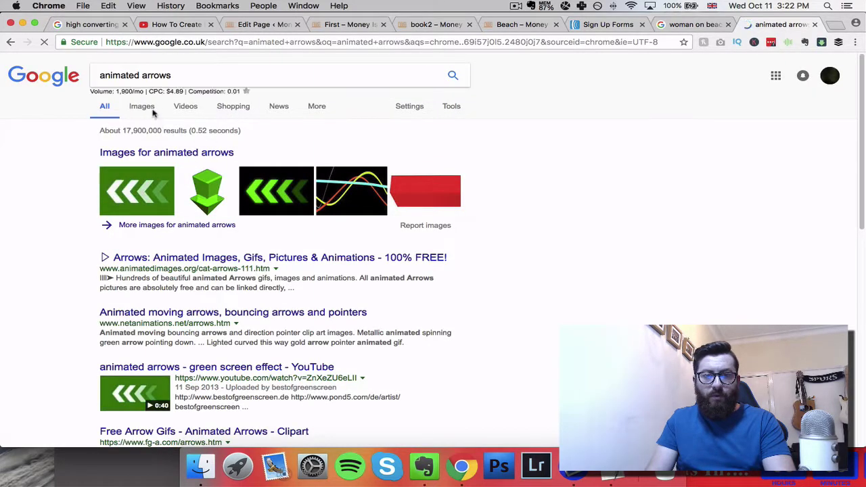
click(143, 109)
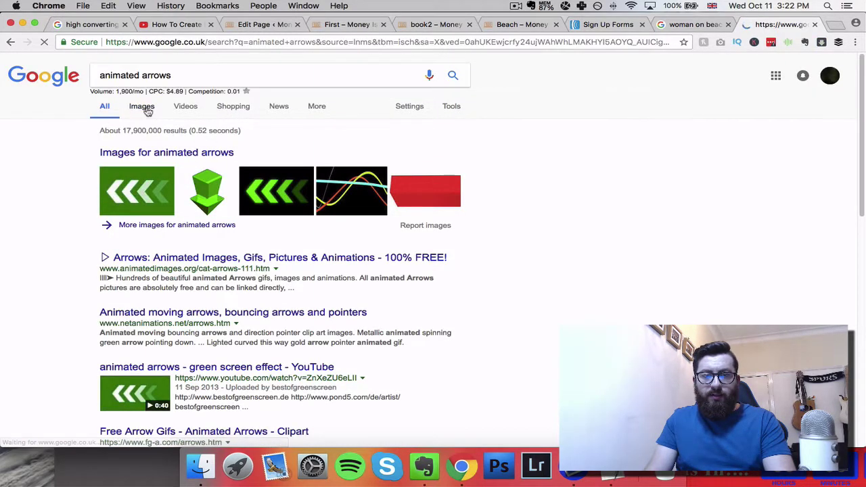
Refine the image search to "animated arrows down" and browse the results for a suitable arrow
click(229, 74)
text(down)
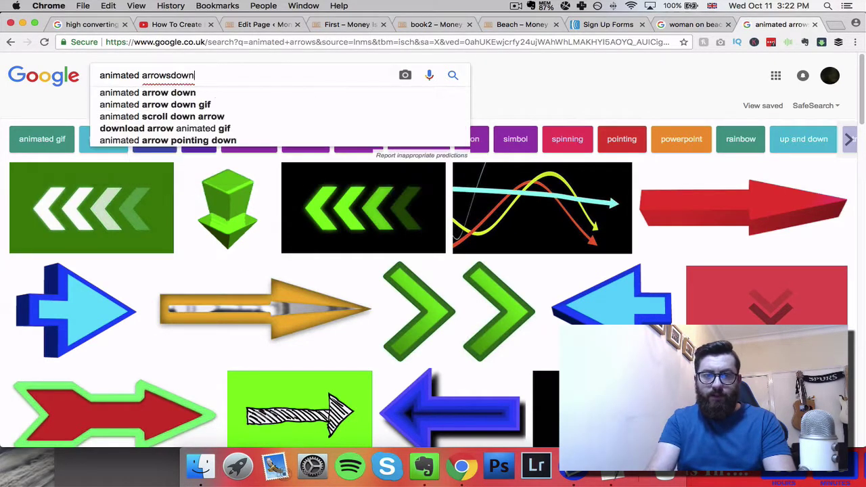
key(Return)
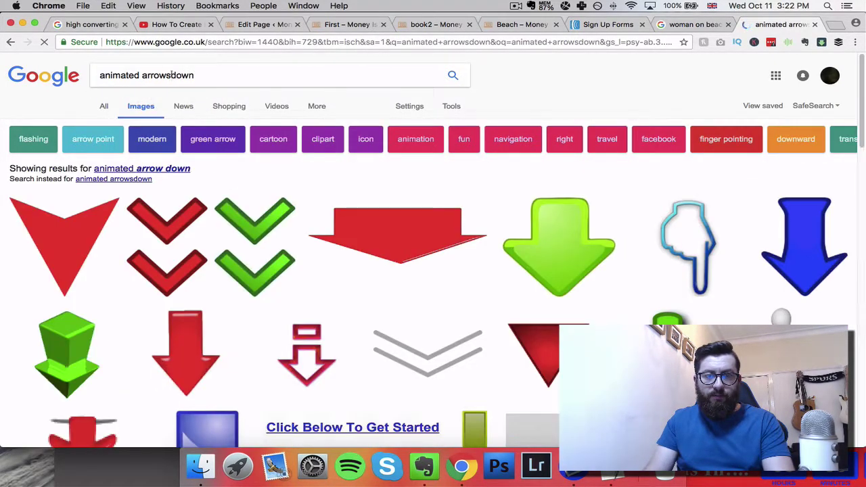
key(Return)
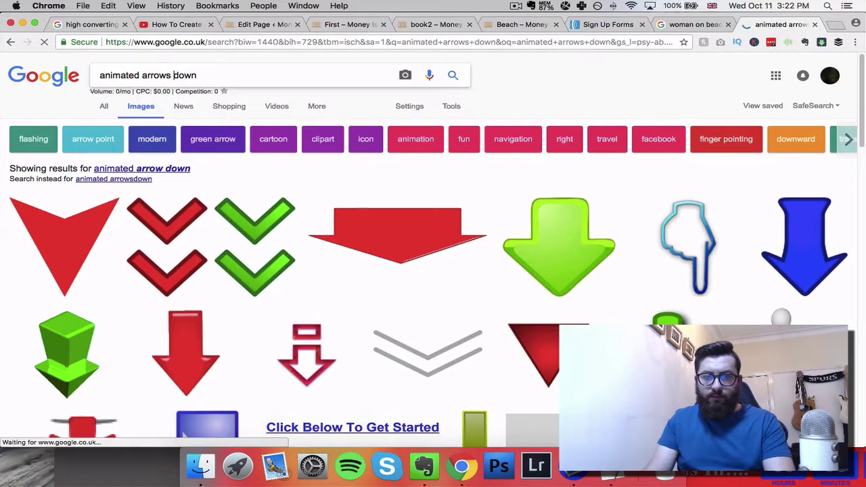
scroll(244, 223, down, 1)
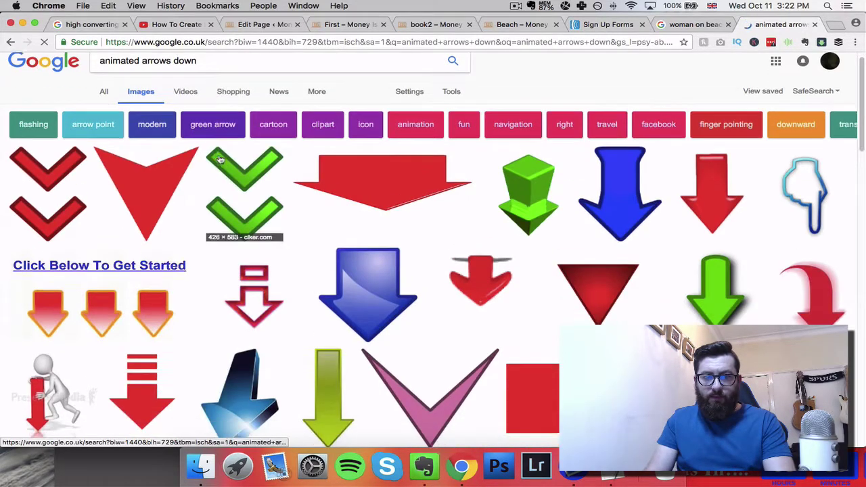
scroll(391, 325, down, 5)
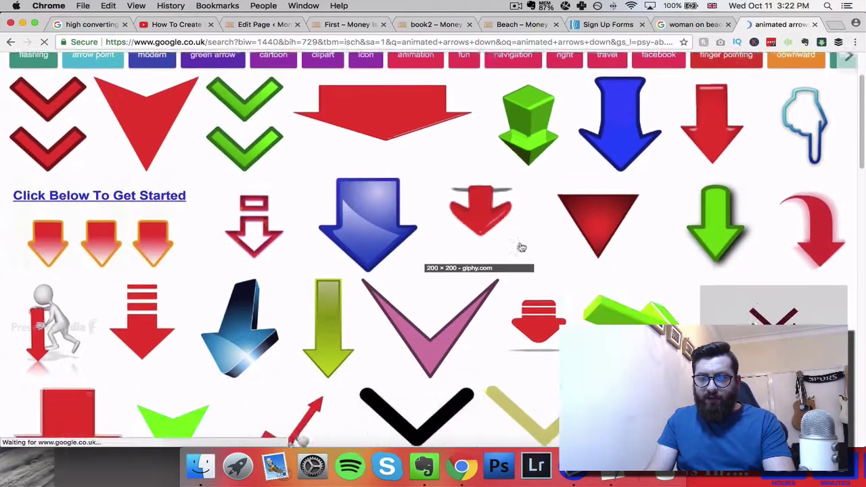
scroll(530, 253, down, 8)
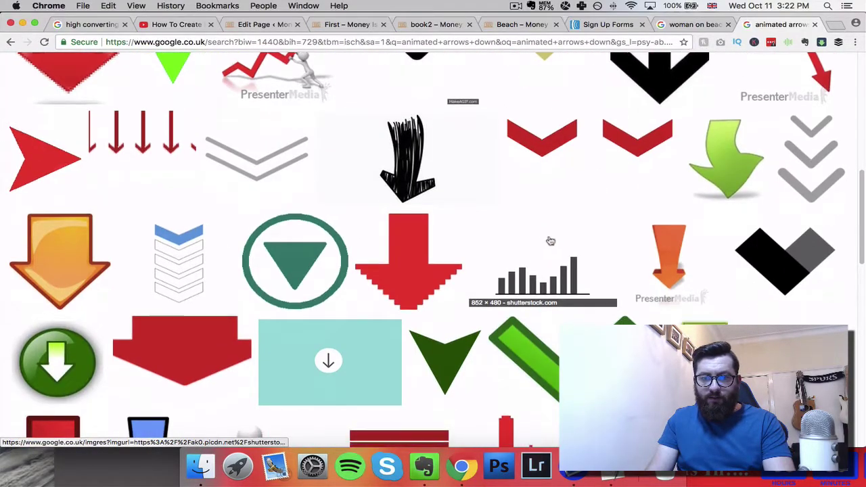
scroll(545, 245, down, 6)
scroll(549, 242, down, 1)
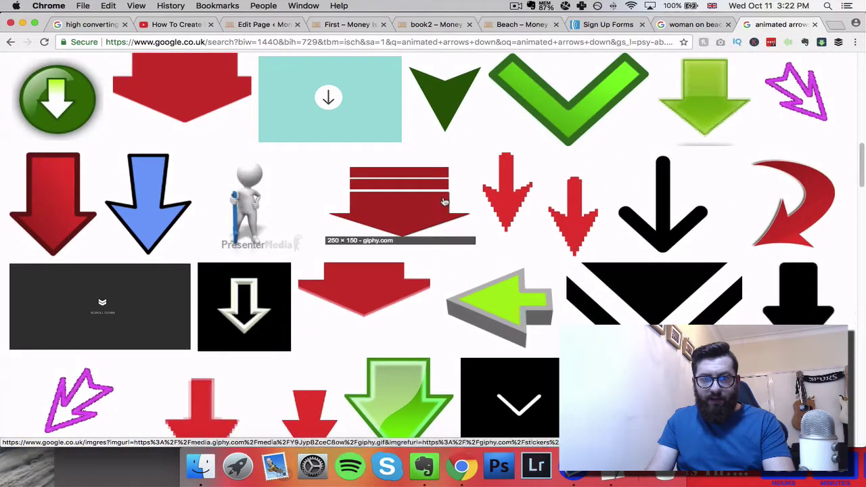
scroll(441, 203, down, 5)
scroll(415, 202, down, 8)
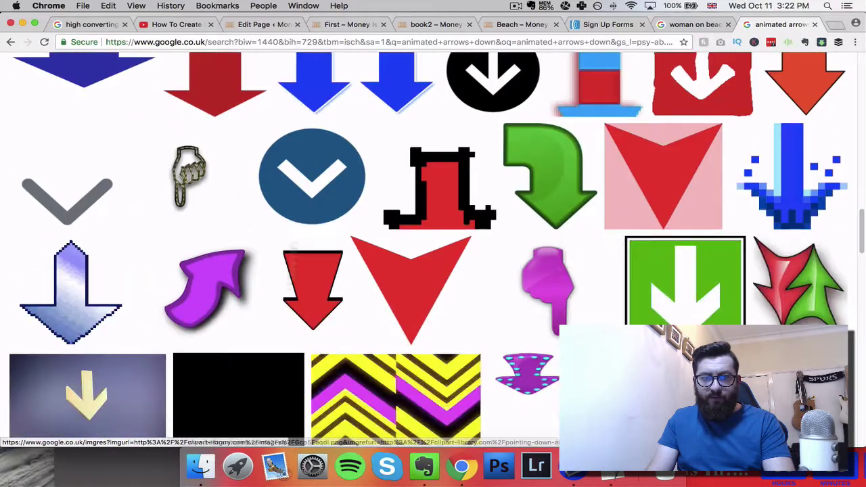
Preview the Red-animated-arrow-down.gif result and its source page, and close the source page again
click(418, 283)
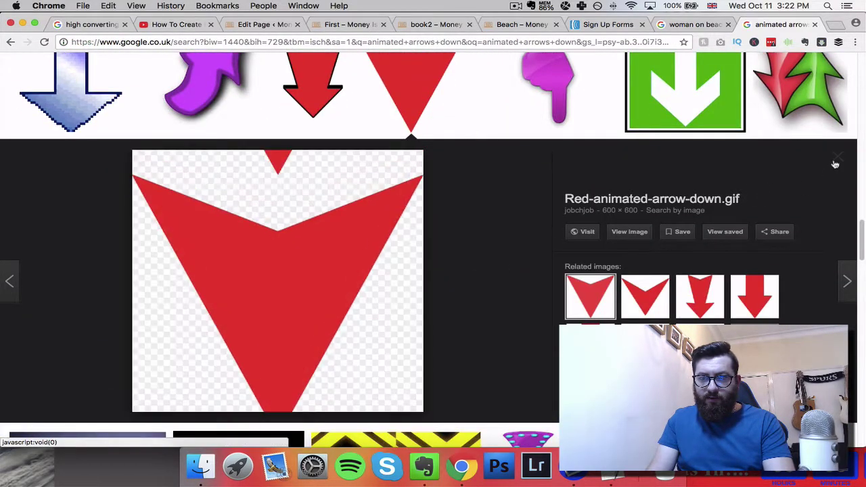
click(837, 157)
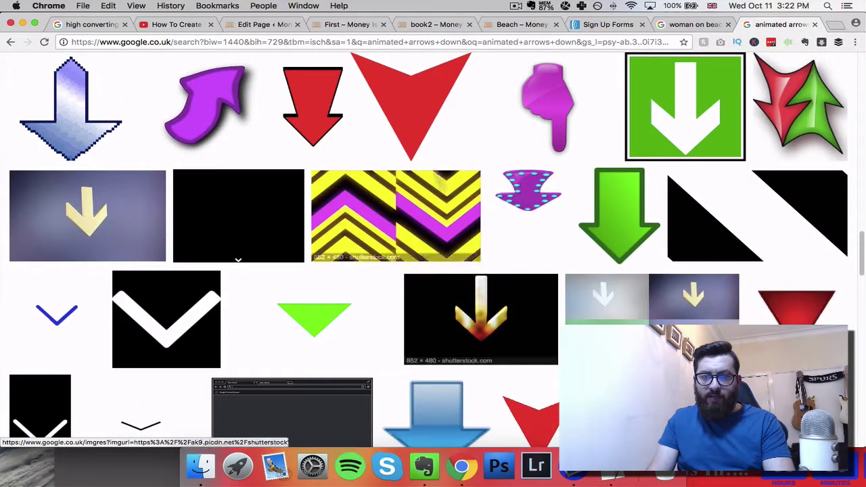
click(412, 143)
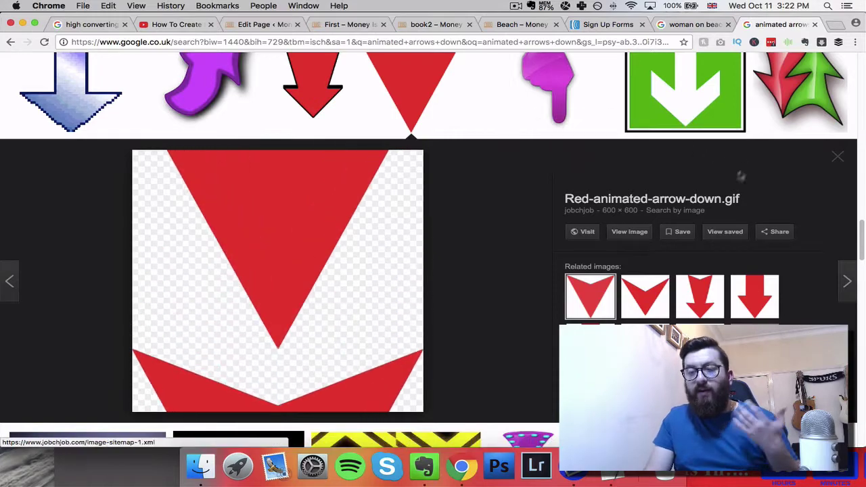
click(261, 294)
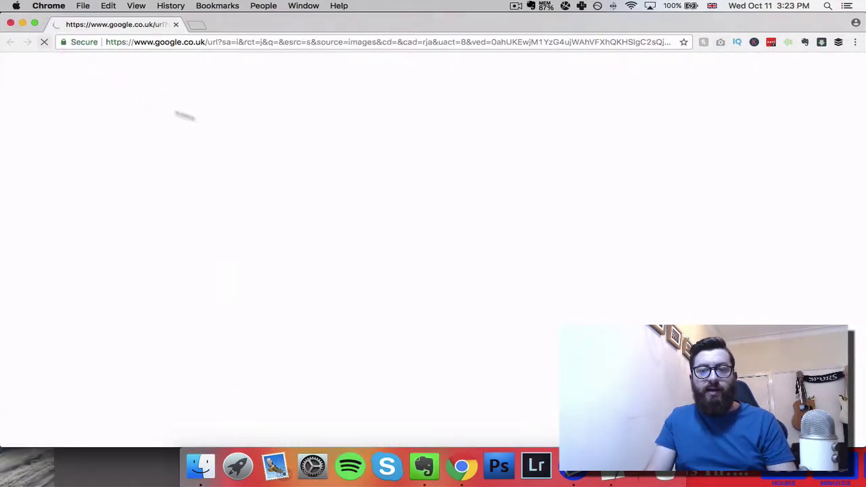
key(super+w)
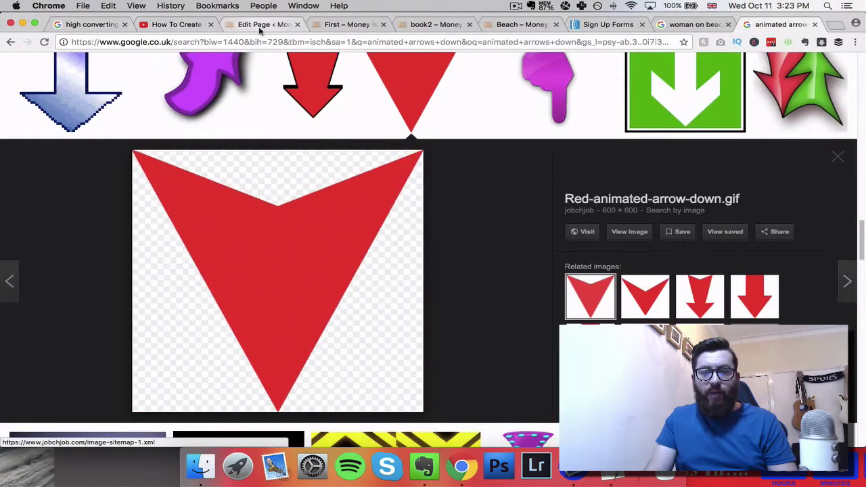
Back in the page editor, insert down-arrow.gif from the media library below the "Click below" sentence
click(260, 26)
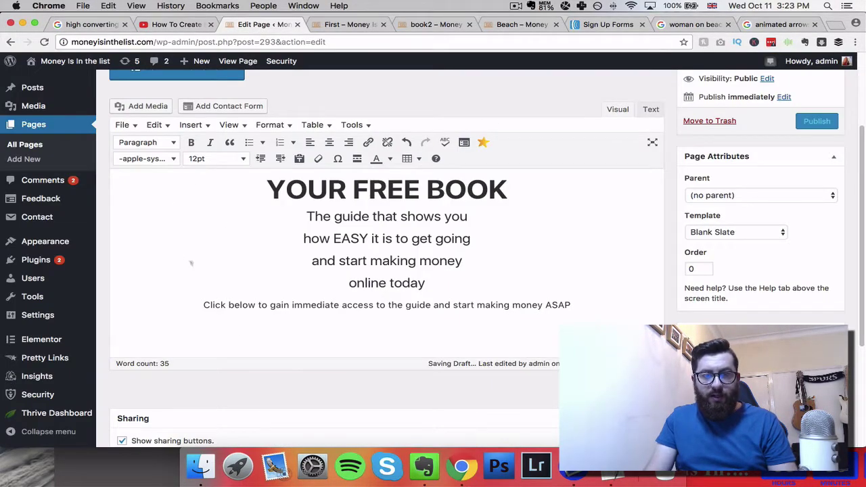
click(137, 107)
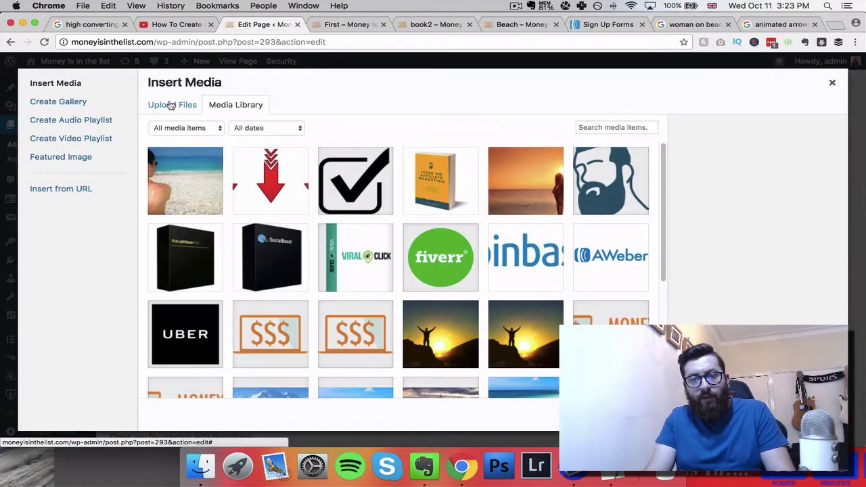
click(275, 183)
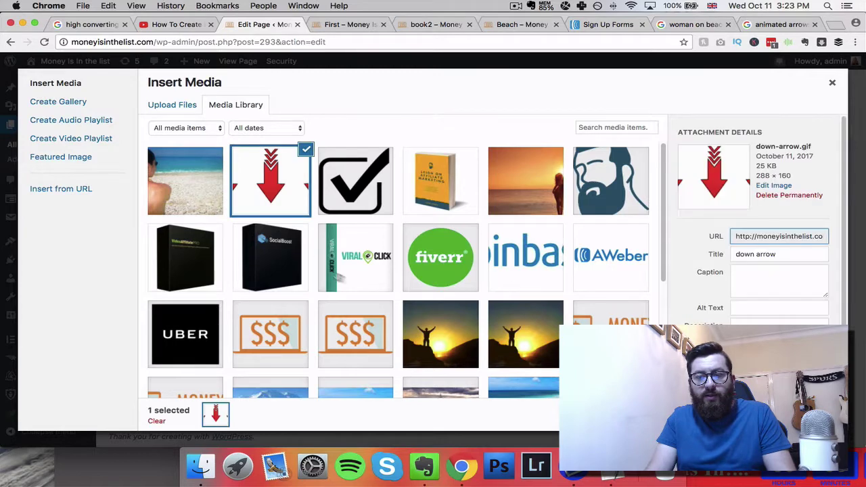
click(806, 415)
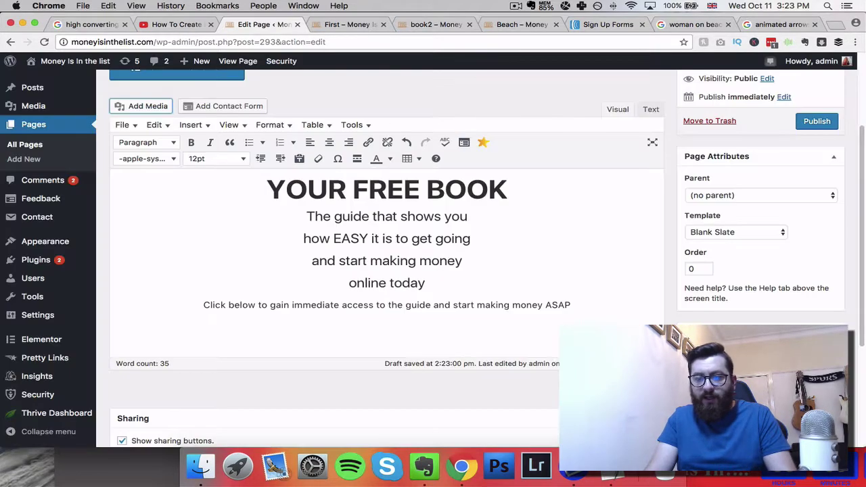
Centre the inserted arrows image and shrink it proportionally to about 60% of its size
click(217, 366)
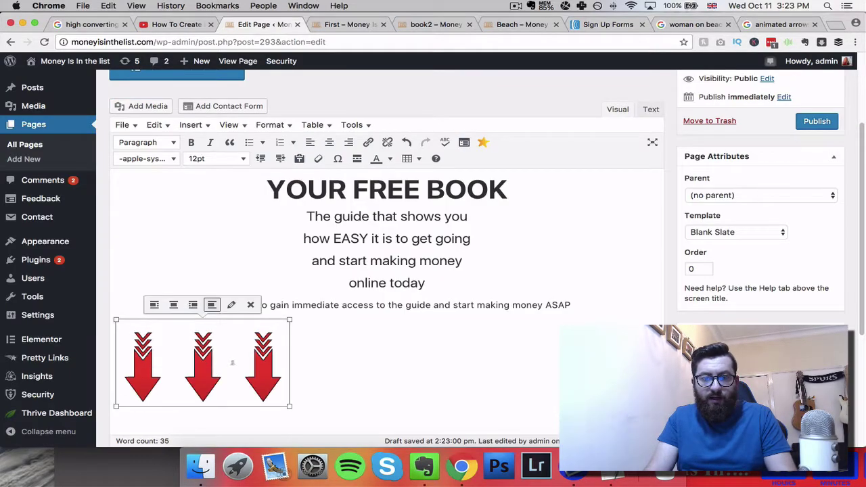
click(330, 142)
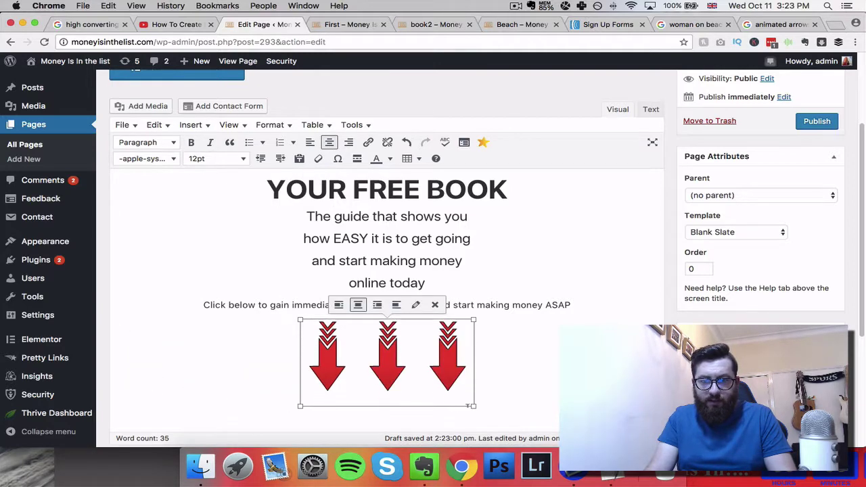
drag(474, 407, 438, 369)
click(450, 364)
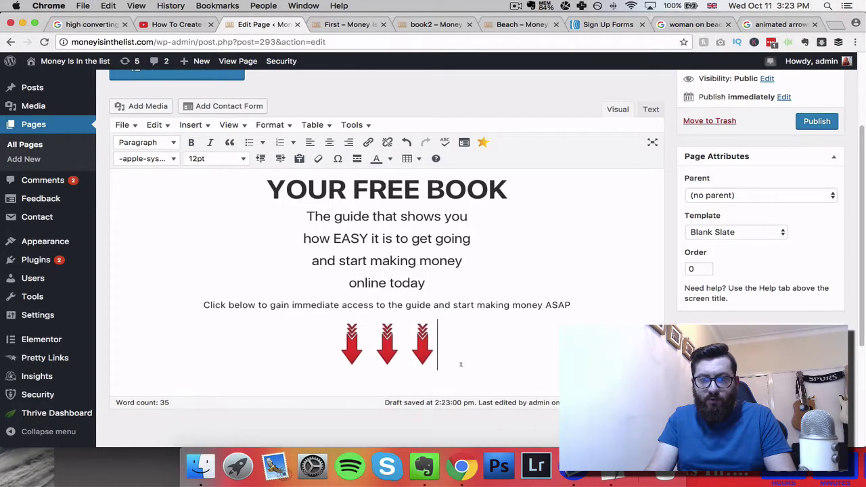
Insert the orange book cover image from the media library on a new line below the arrows and centre it
key(Return)
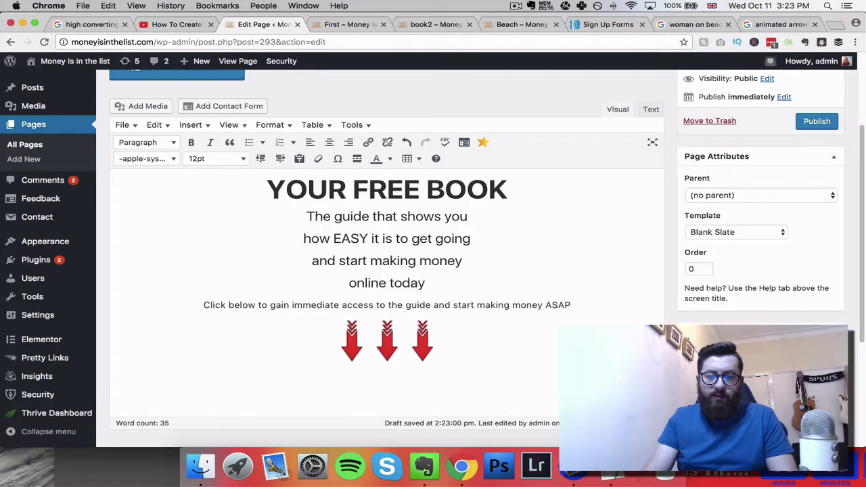
click(152, 106)
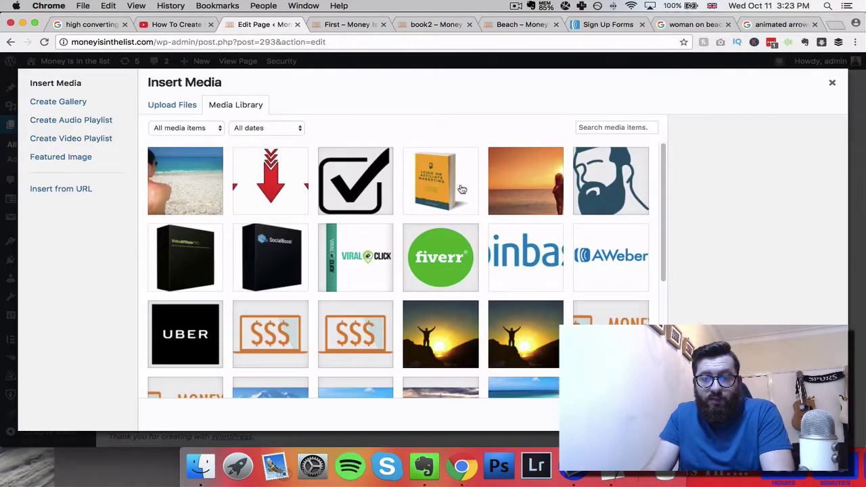
click(462, 190)
click(802, 414)
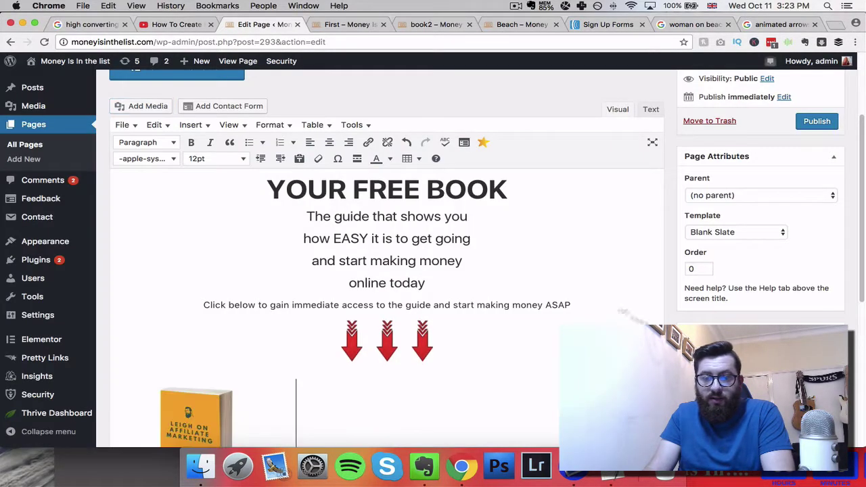
scroll(385, 270, down, 3)
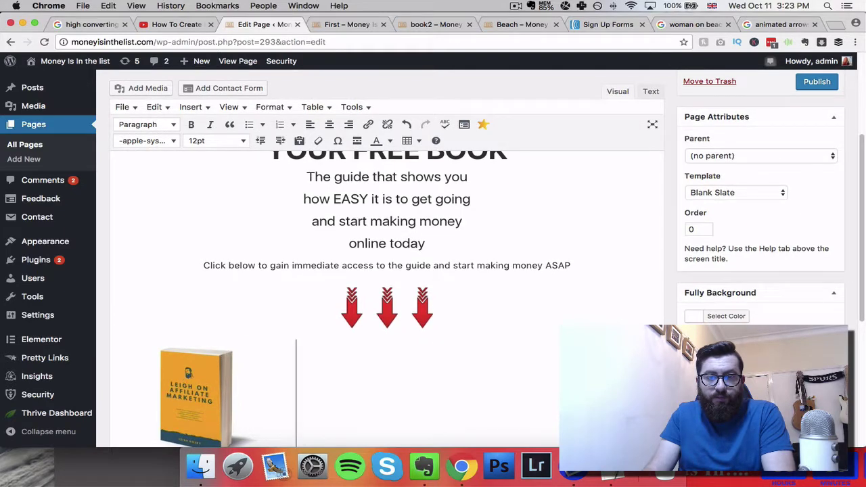
click(196, 393)
click(329, 125)
click(489, 236)
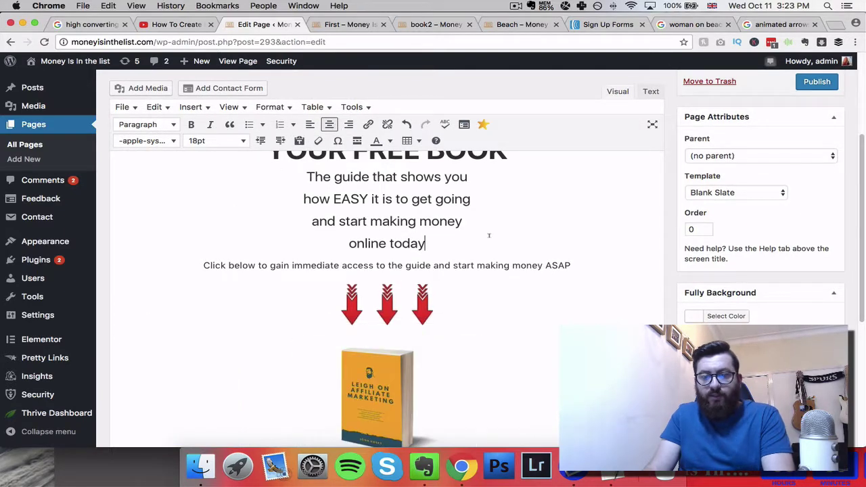
Review the draft's text and images and compare them with the book2 example page down to its sign-up form
scroll(386, 305, up, 2)
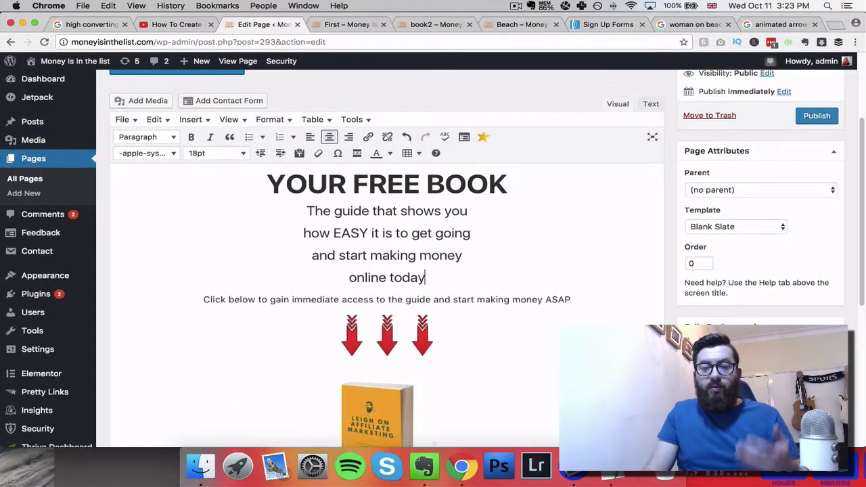
scroll(400, 216, down, 4)
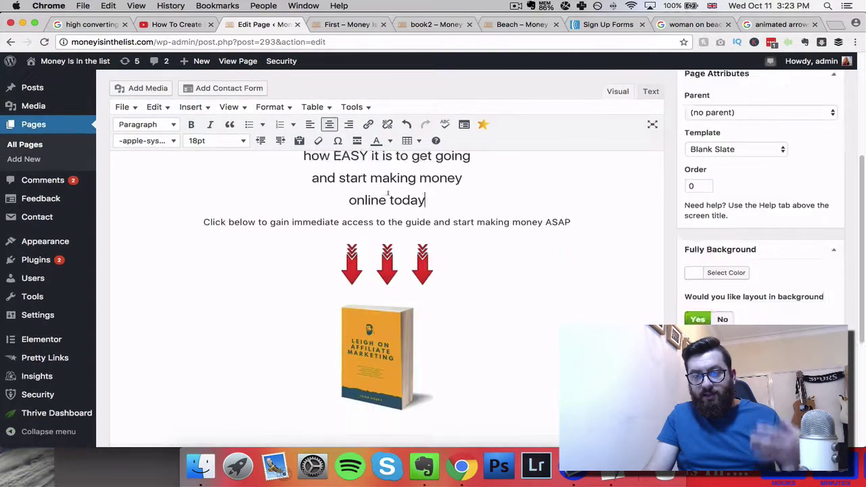
scroll(388, 193, down, 4)
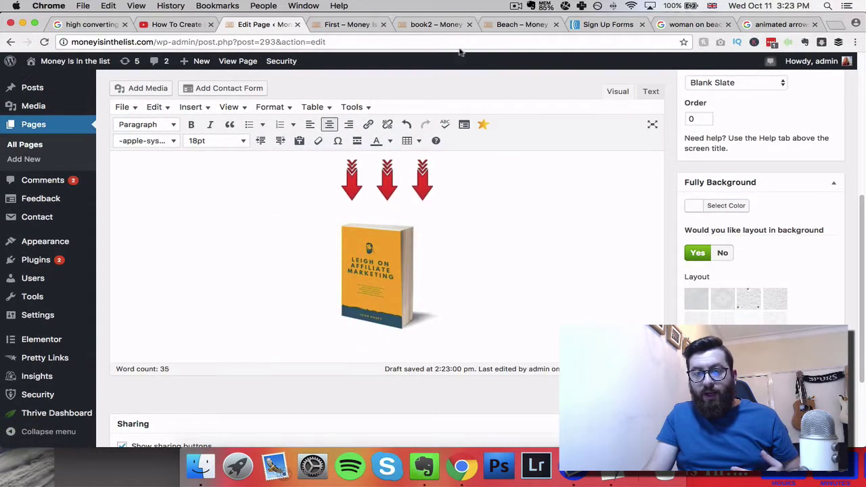
click(447, 23)
scroll(440, 305, down, 5)
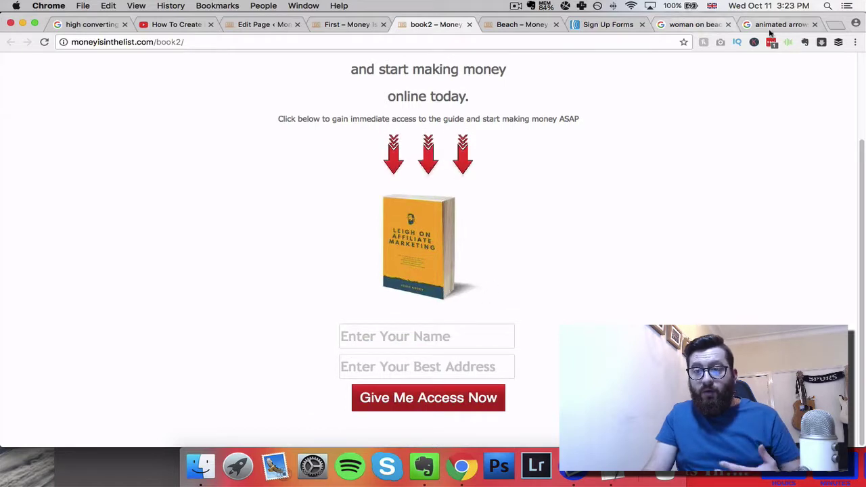
Switch to AWeber and create a new sign-up form for the current list
click(630, 24)
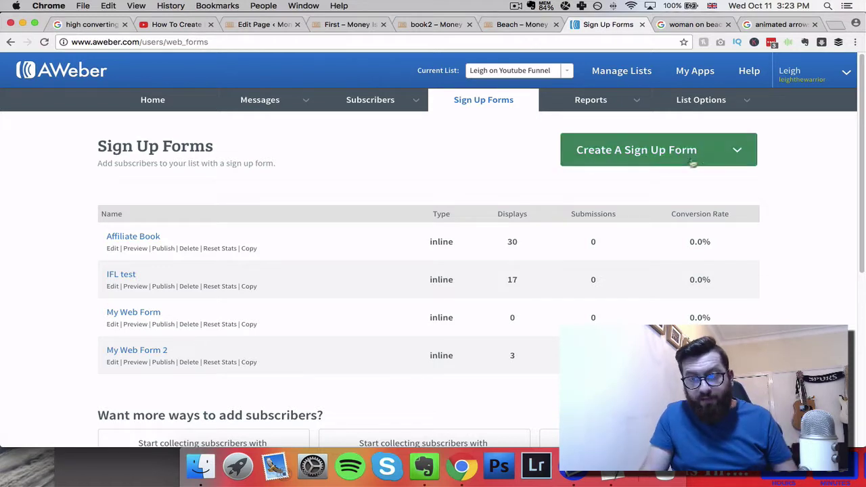
click(715, 157)
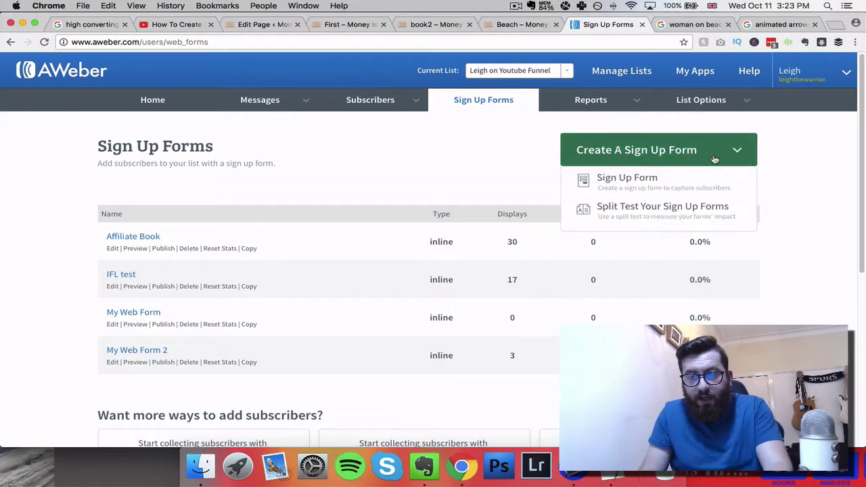
click(684, 184)
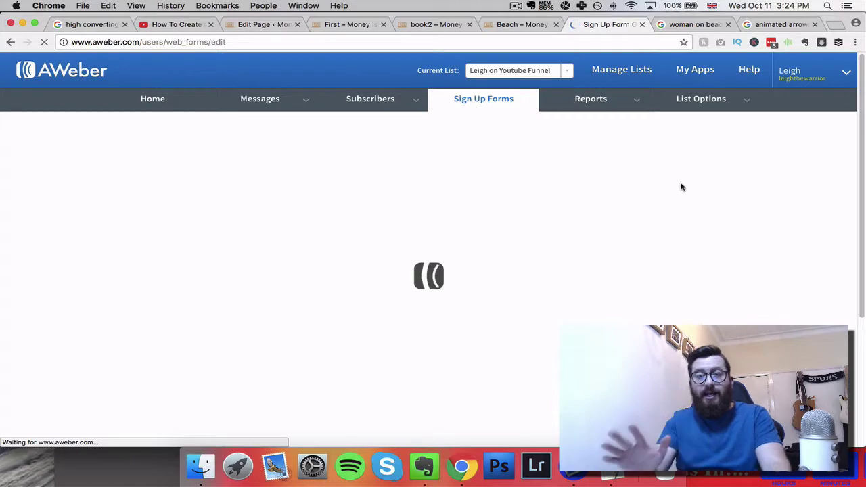
Remove the header, privacy notice, powered-by line and footer from the sign-up form
scroll(431, 191, down, 5)
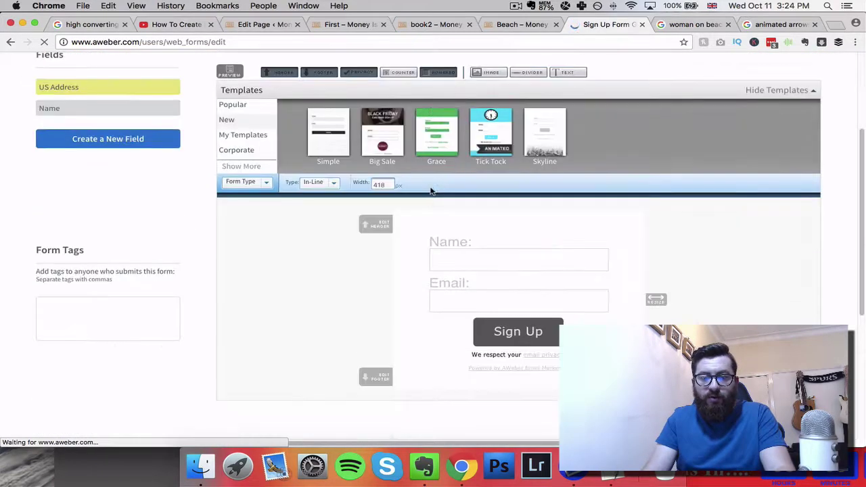
click(640, 214)
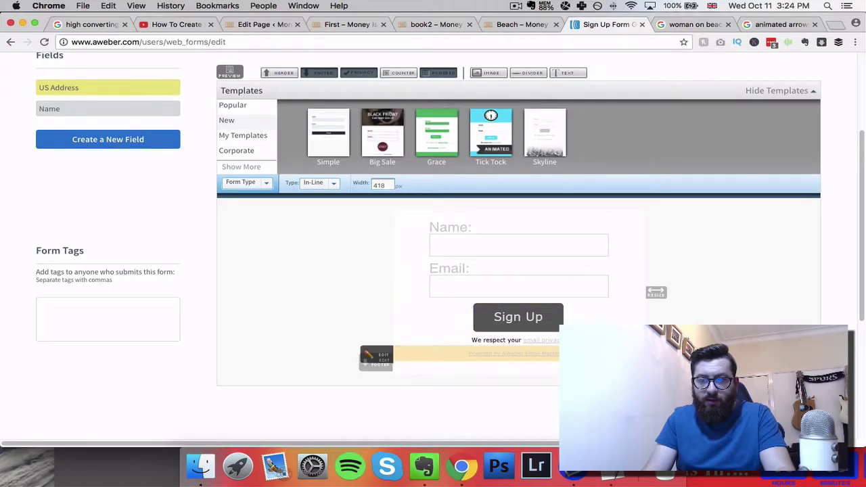
click(640, 339)
click(641, 340)
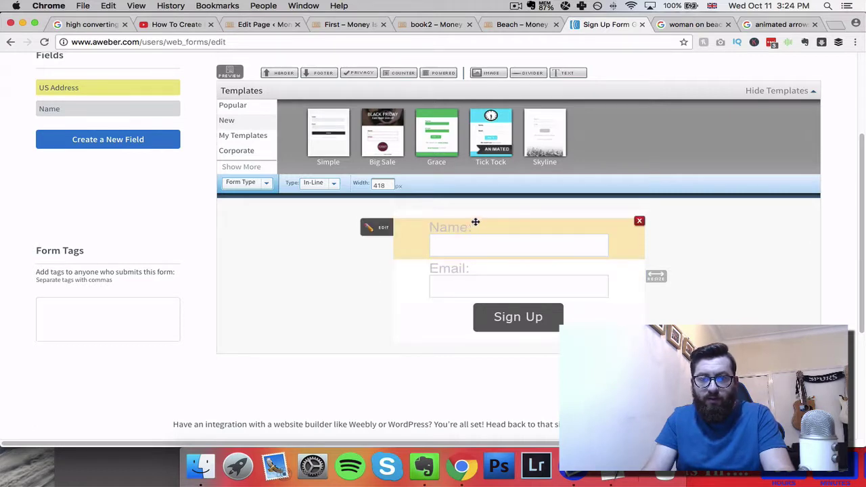
Set the form body's background to no colour so that it is transparent
click(266, 186)
click(264, 197)
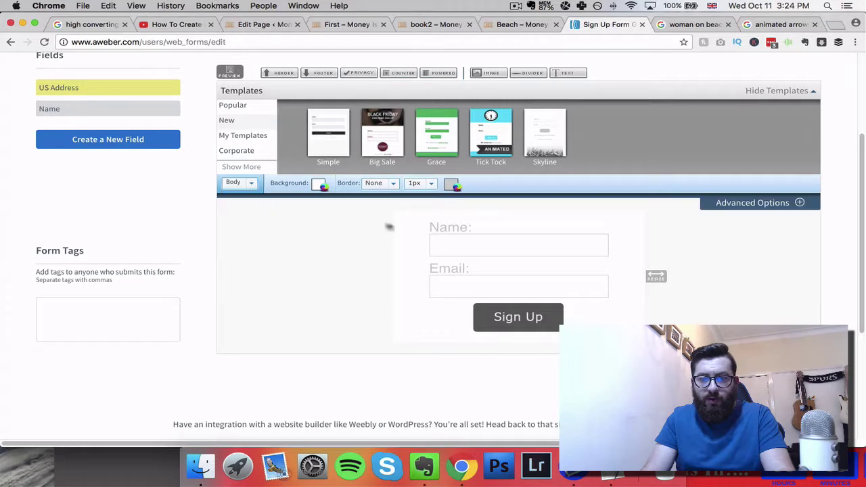
click(321, 186)
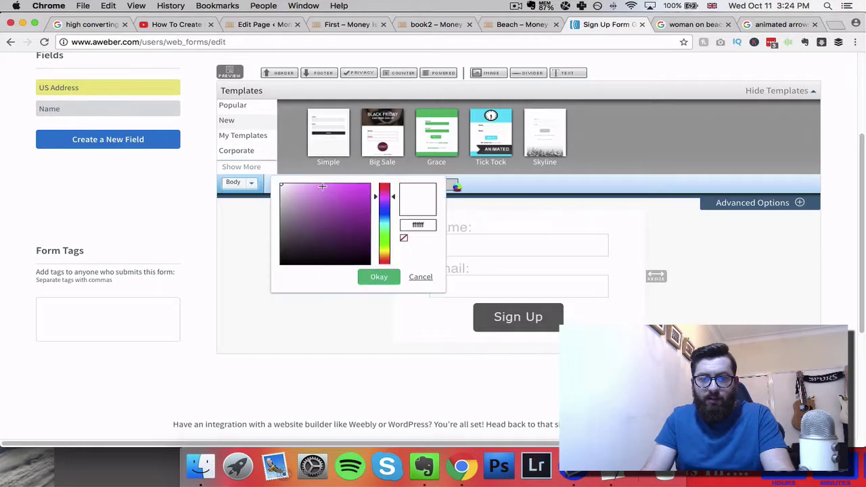
click(404, 240)
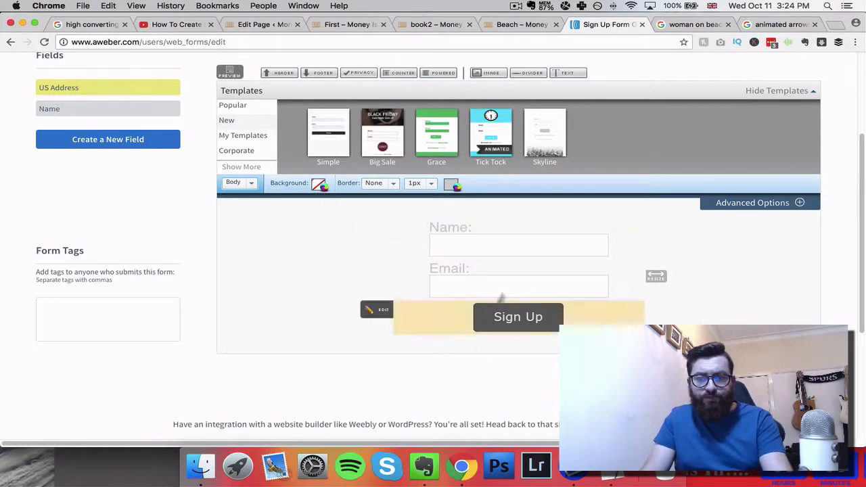
Following the book2 example's form, clear the name field's label, set its value to "Your Name" and save the field
click(433, 25)
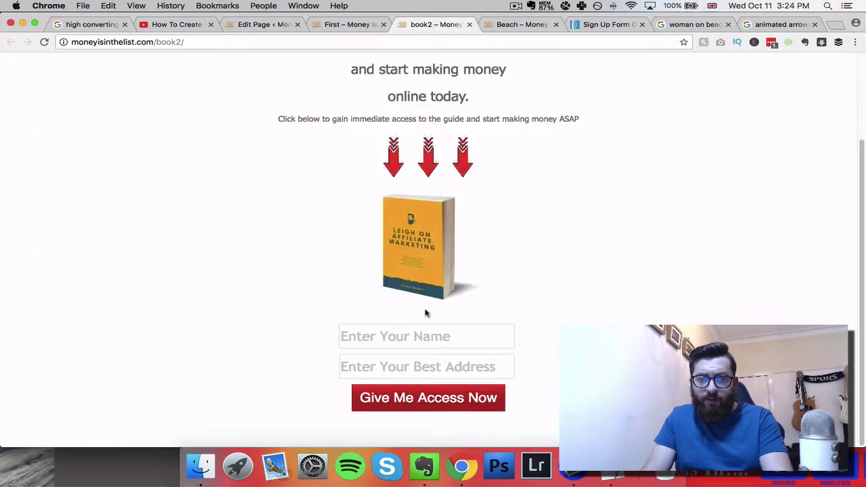
click(595, 24)
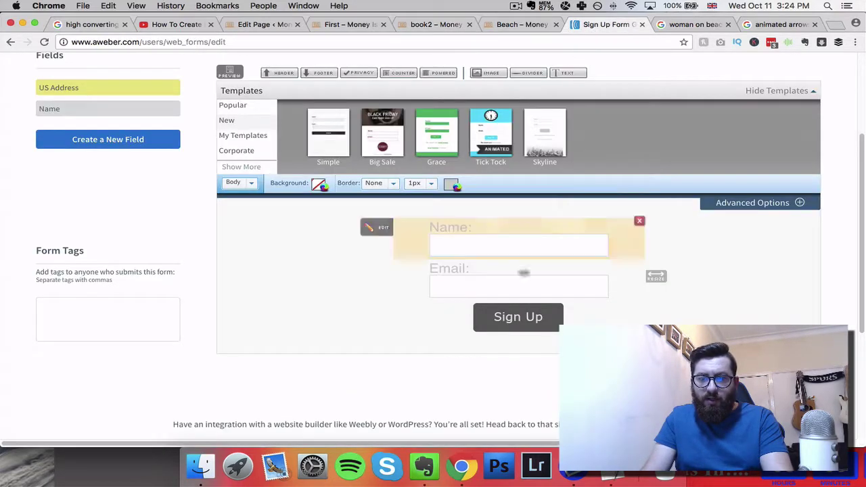
click(411, 237)
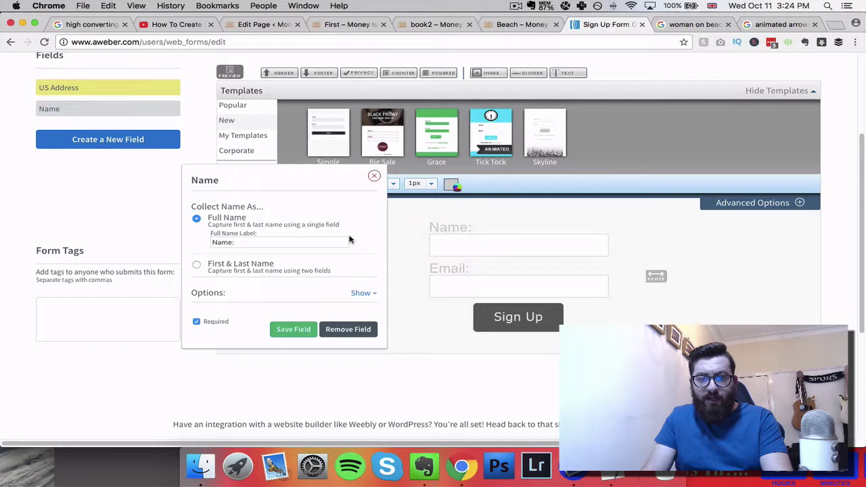
triple_click(270, 241)
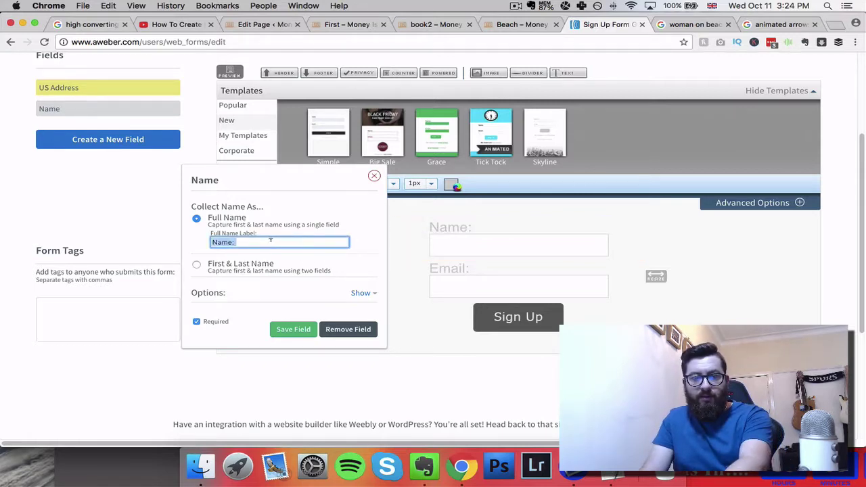
key(BackSpace)
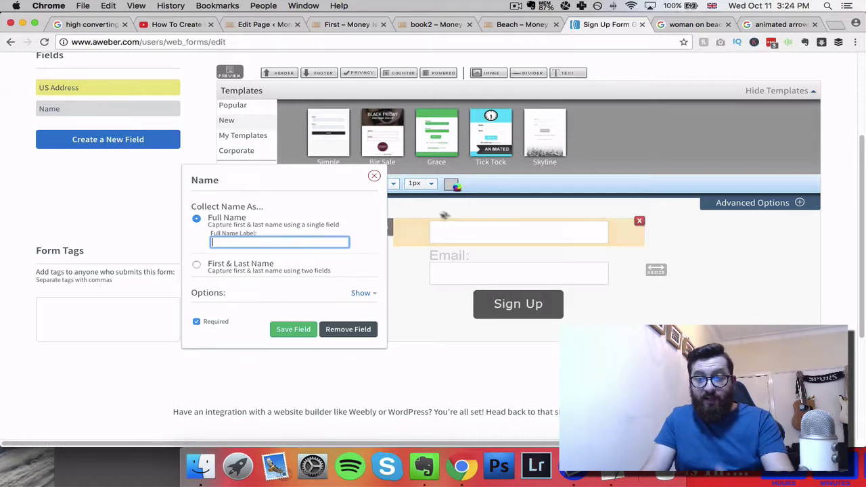
click(373, 294)
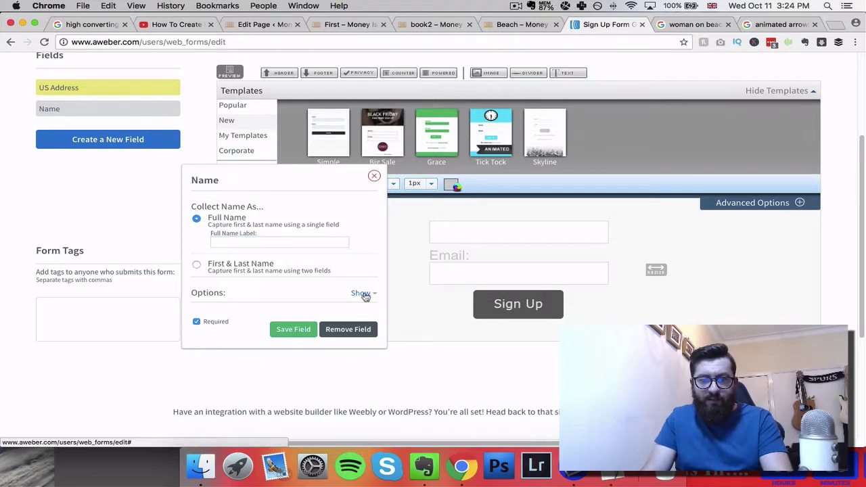
click(245, 306)
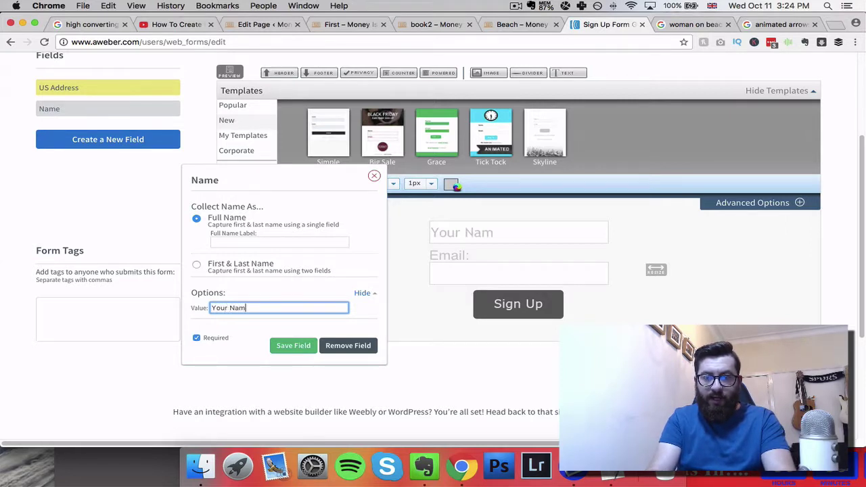
click(304, 348)
Clear the email field's label, set its value to "Your best email" and save the field
click(401, 276)
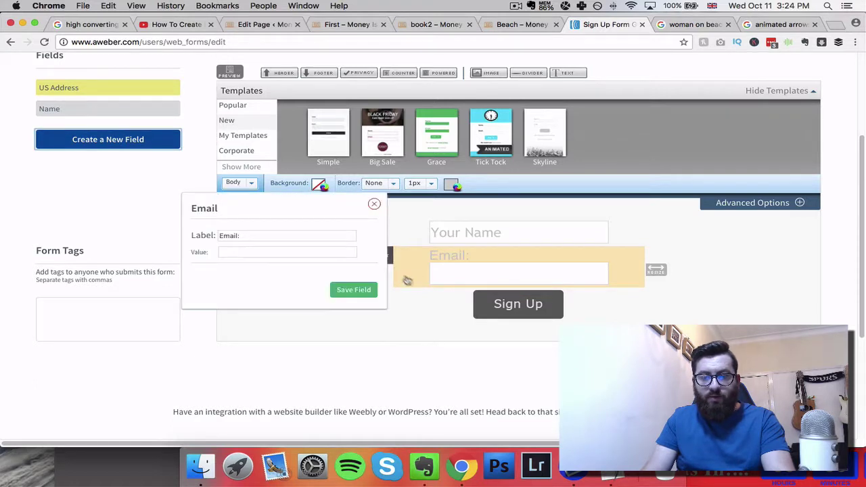
triple_click(237, 233)
key(BackSpace)
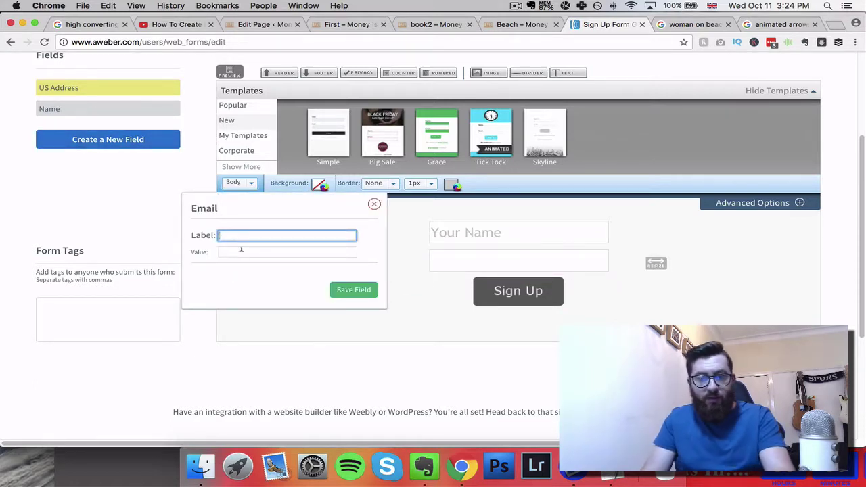
click(241, 251)
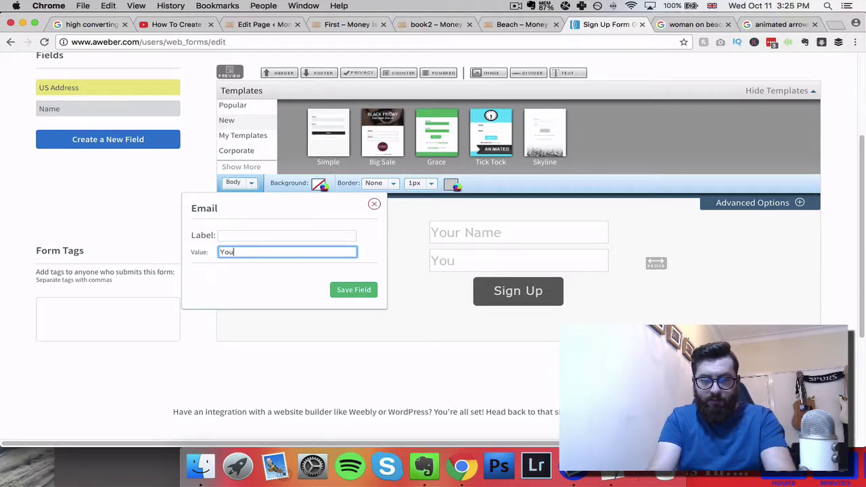
text(Your best email)
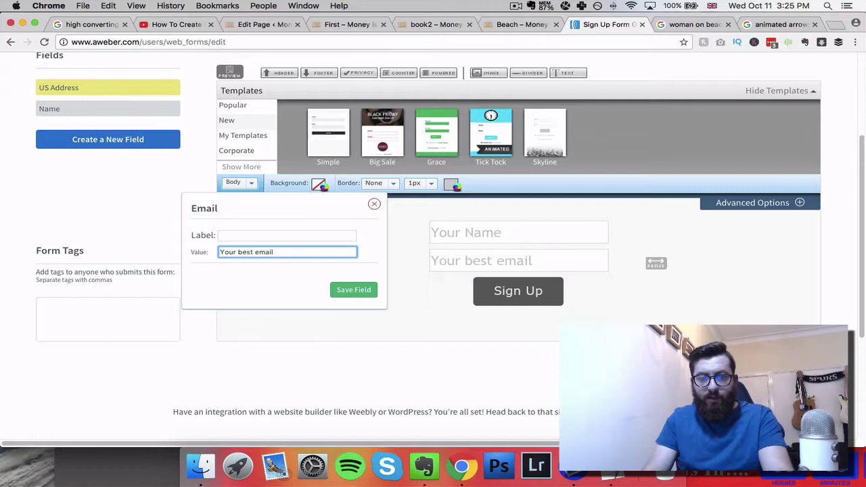
click(354, 289)
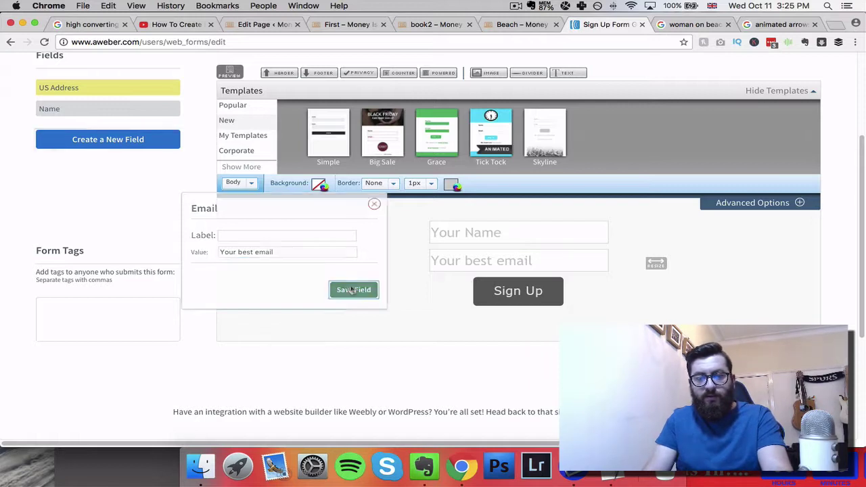
Change the form button's text to "GET ACCESS NOW" and save it
click(467, 294)
click(311, 288)
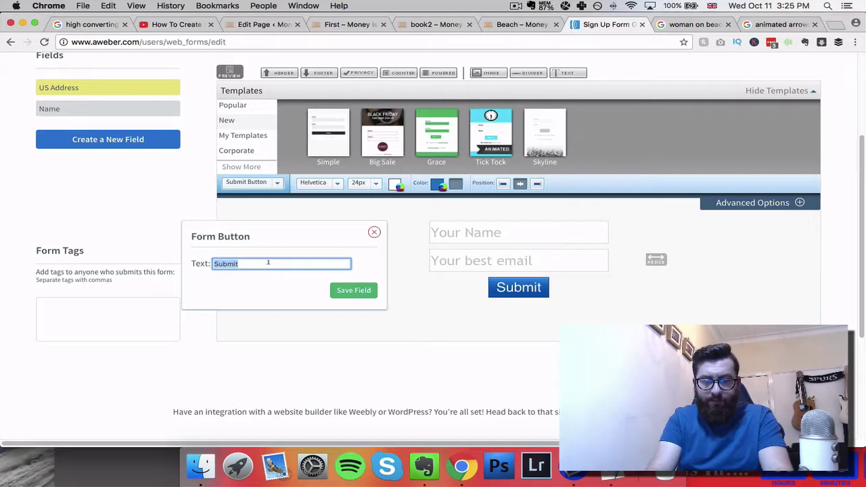
text(GET ACCE)
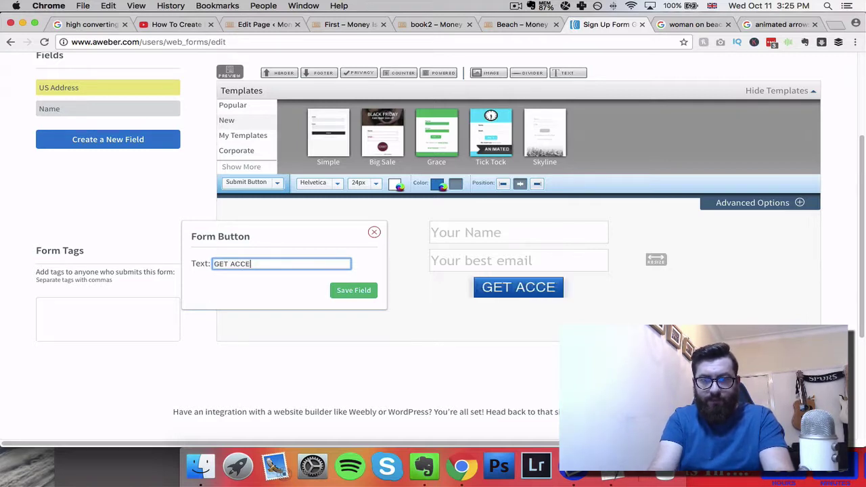
text(SS NOW)
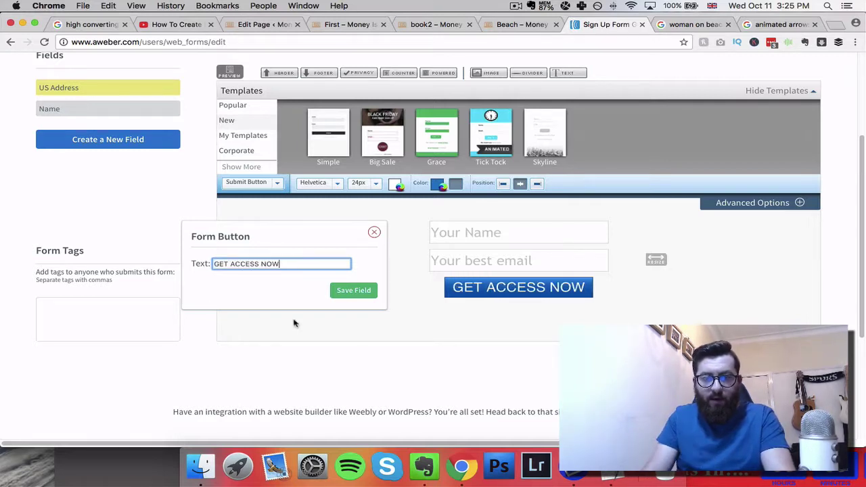
click(352, 291)
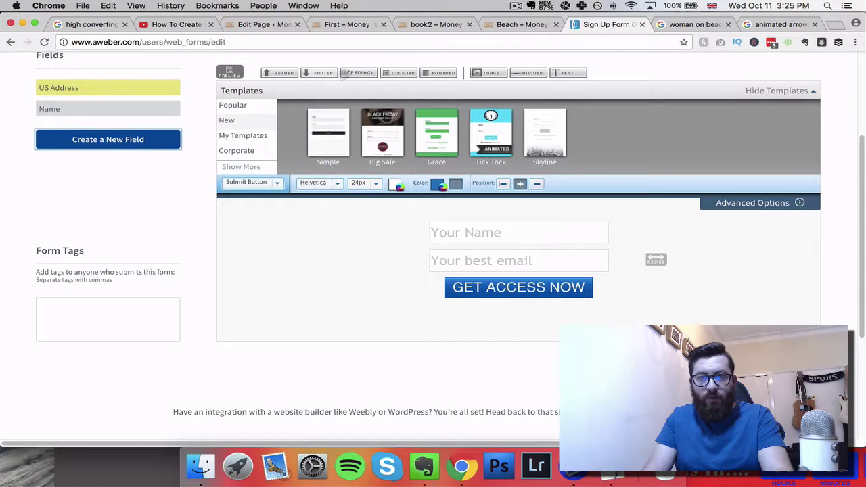
Recolour the submit button red to match the button on the book2 example page
click(440, 24)
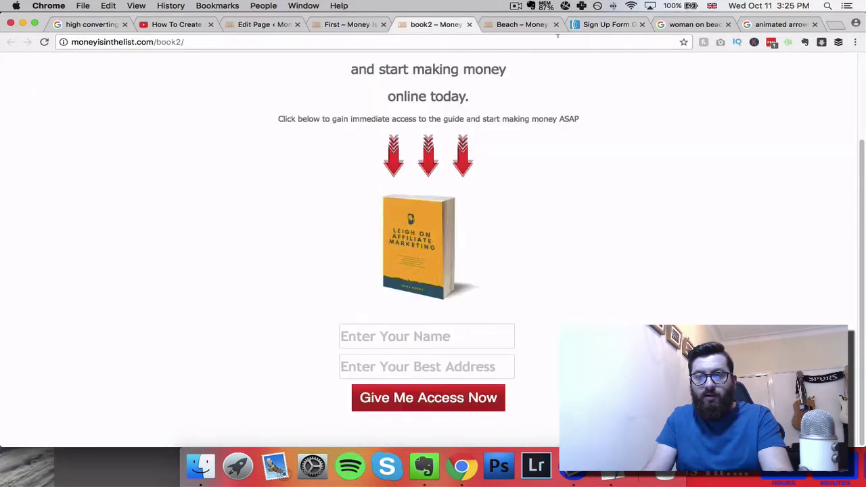
click(607, 25)
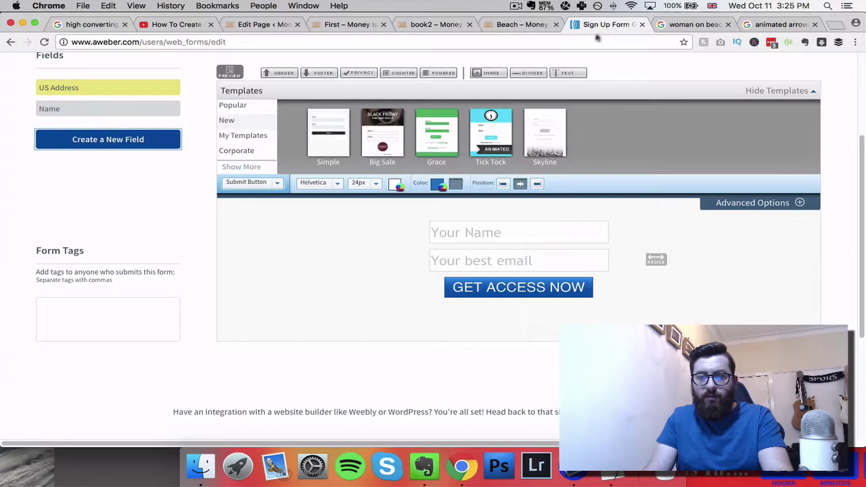
click(436, 187)
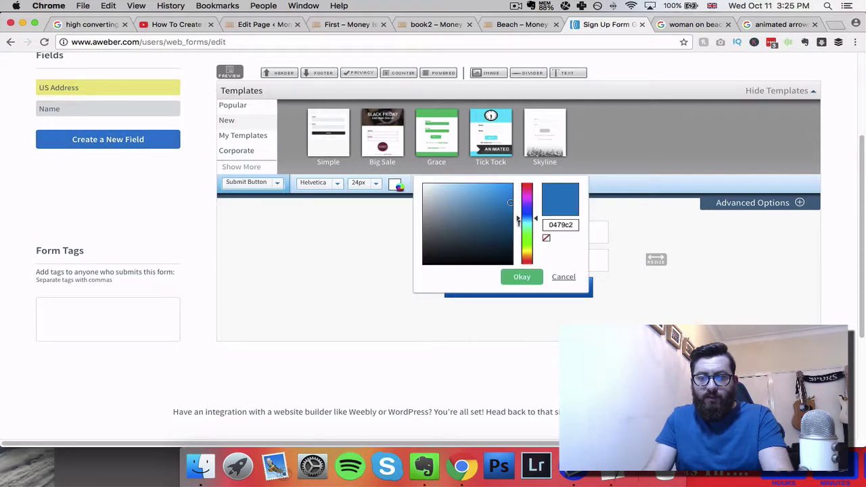
drag(518, 220, 515, 183)
click(522, 278)
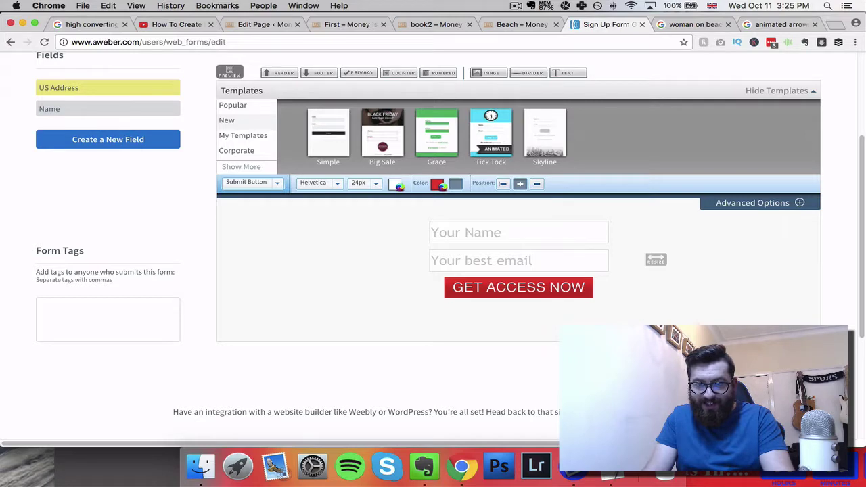
Save the web form's design and continue to its settings
click(667, 368)
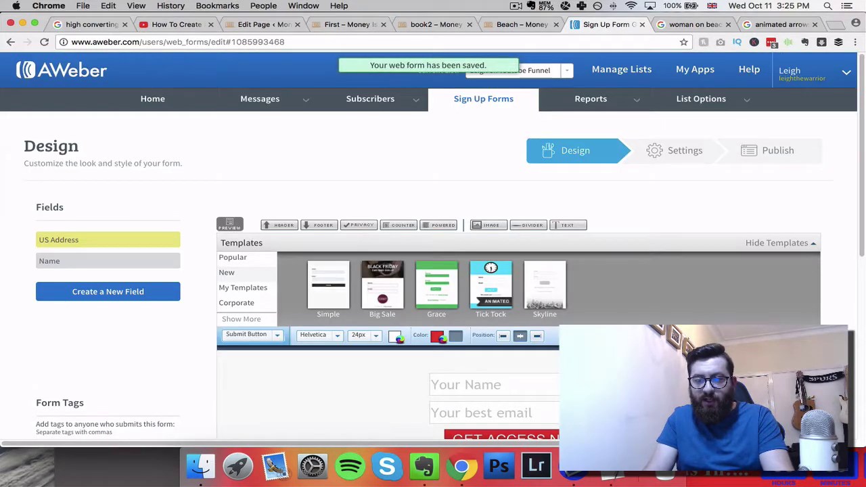
scroll(514, 425, down, 1)
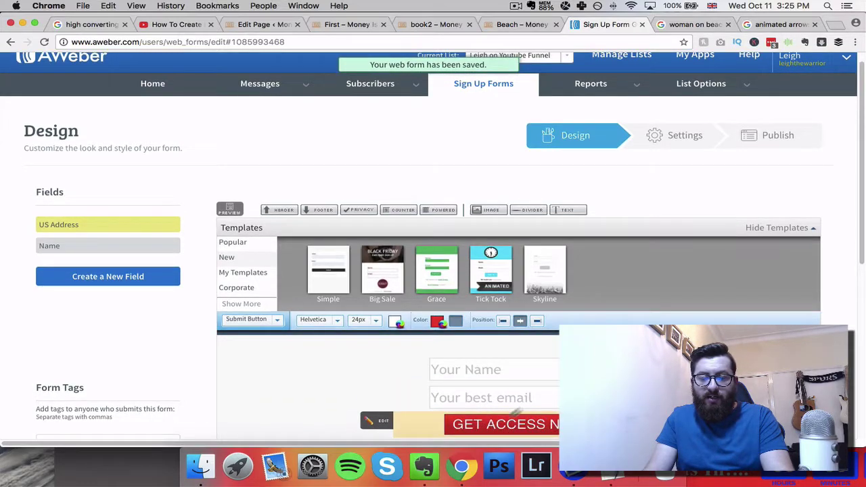
scroll(514, 425, down, 6)
click(773, 304)
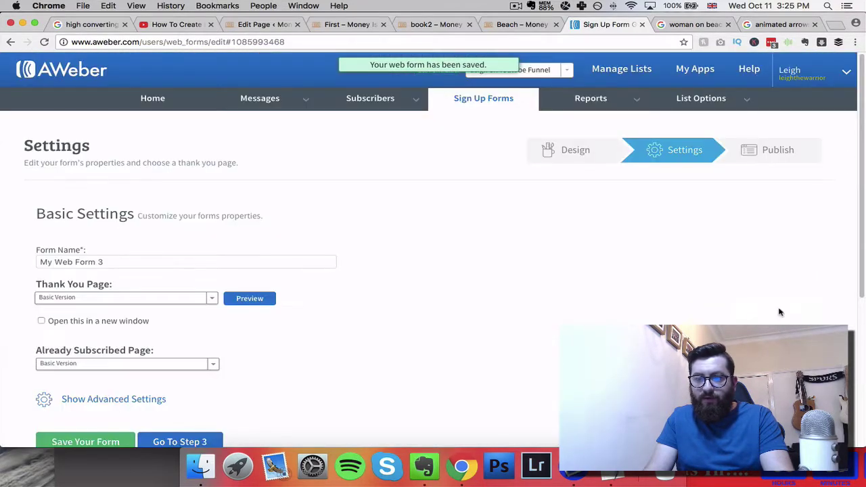
Rename the sign-up form "YT EX" in its basic settings
click(73, 263)
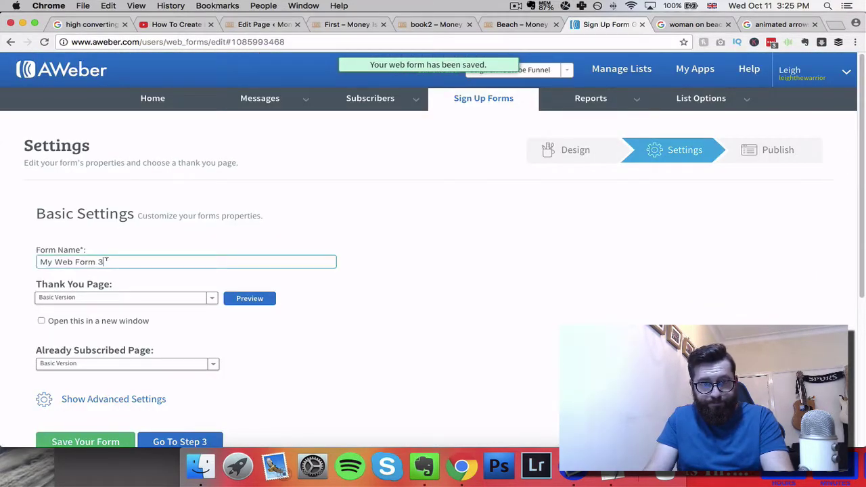
triple_click(106, 261)
text(Y)
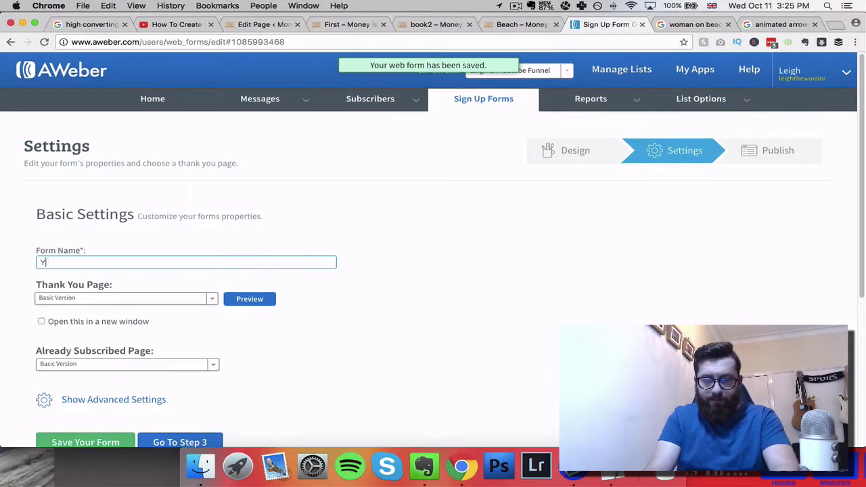
text(T EX)
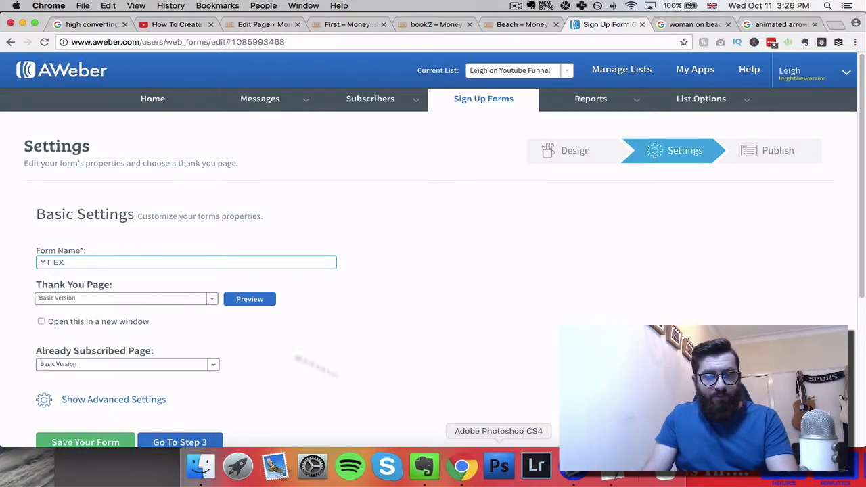
Try the custom URL option for the sign-up form's thank-you page and return the setting to Basic Version
click(143, 303)
click(133, 320)
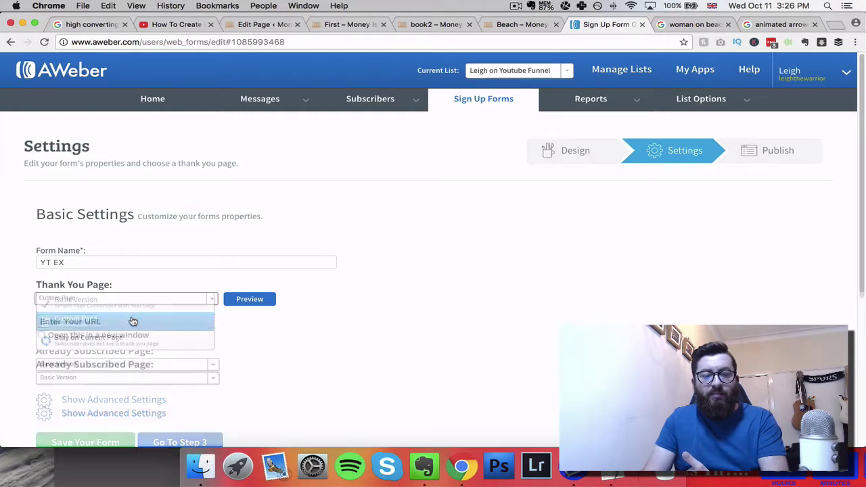
click(63, 320)
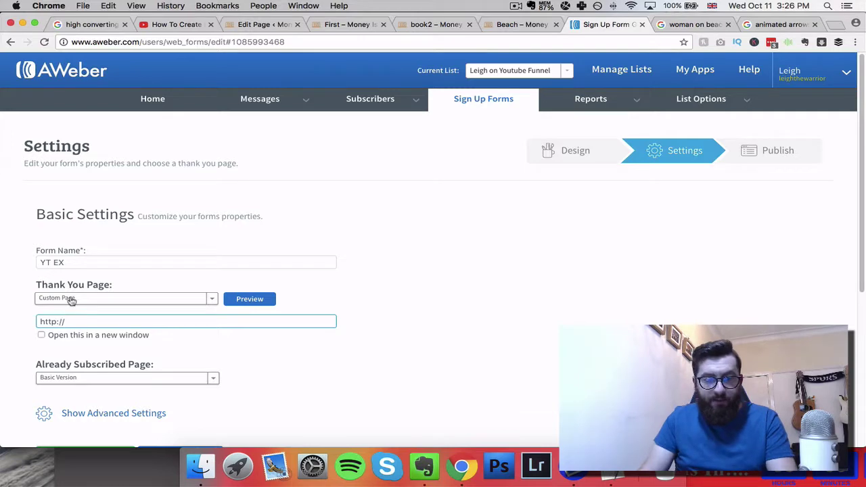
click(72, 302)
click(73, 305)
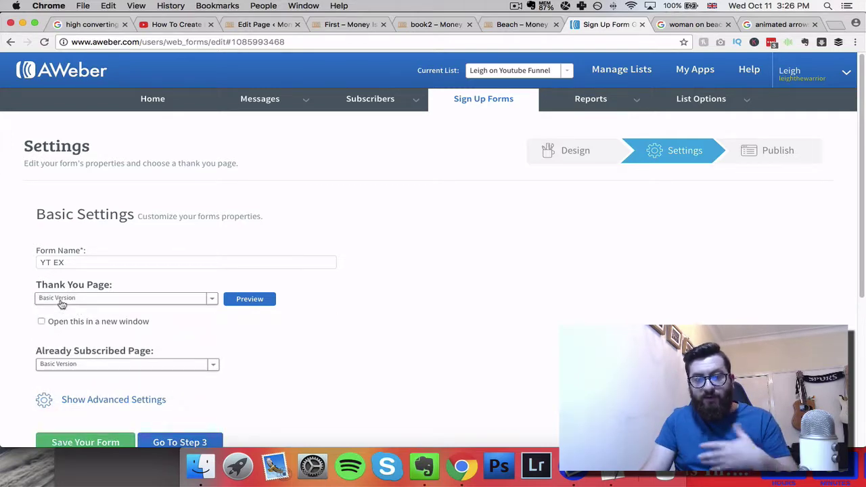
Save the form's settings and continue to publishing, choosing to install the form yourself
scroll(135, 306, down, 1)
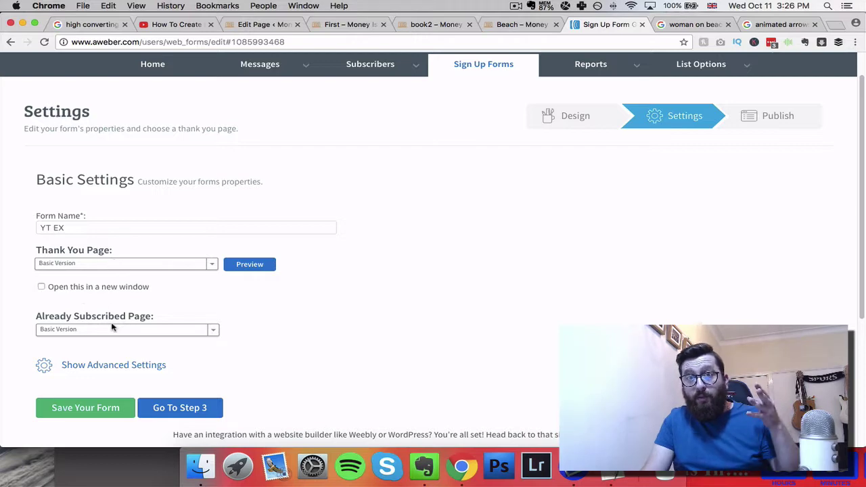
click(95, 409)
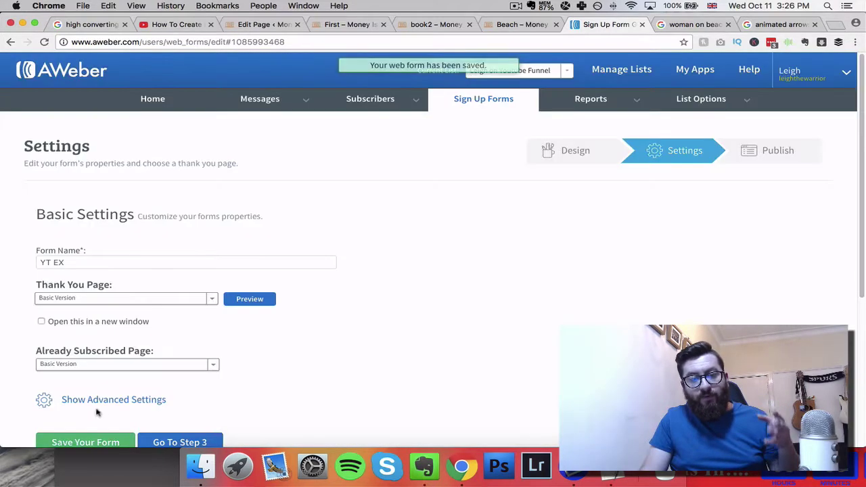
click(166, 440)
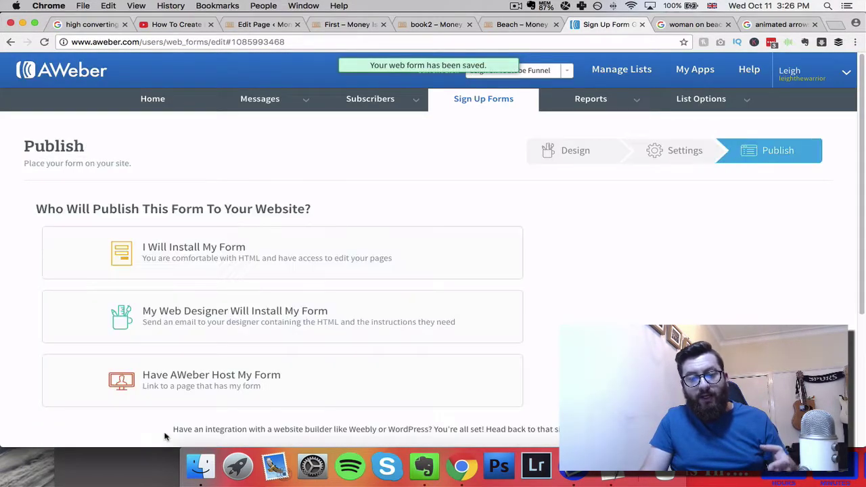
click(237, 261)
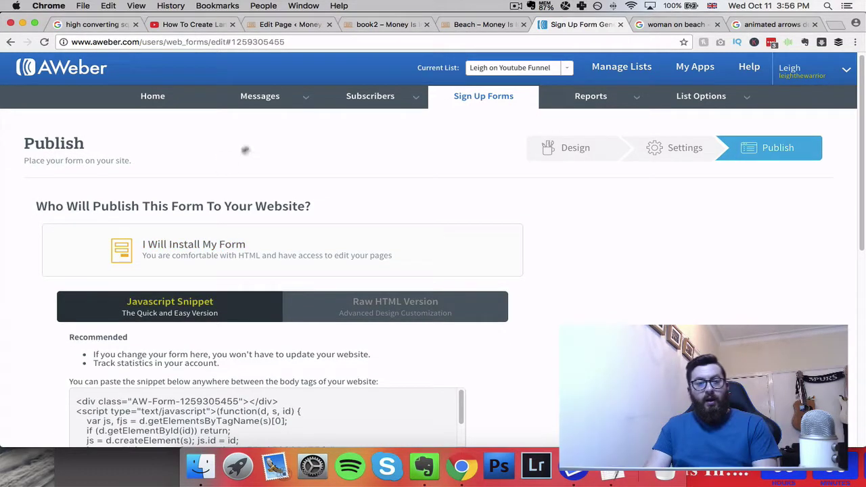
Copy the form's entire JavaScript snippet from the publishing page
scroll(213, 280, down, 2)
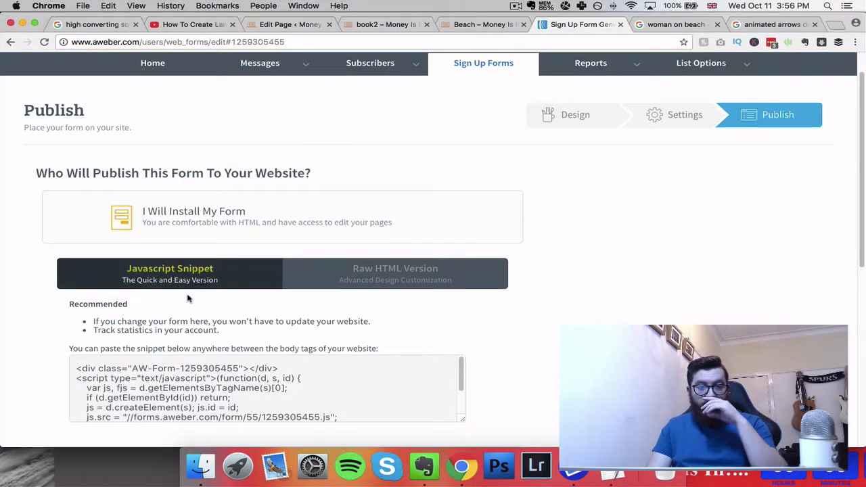
click(212, 381)
key(super+a)
key(super+c)
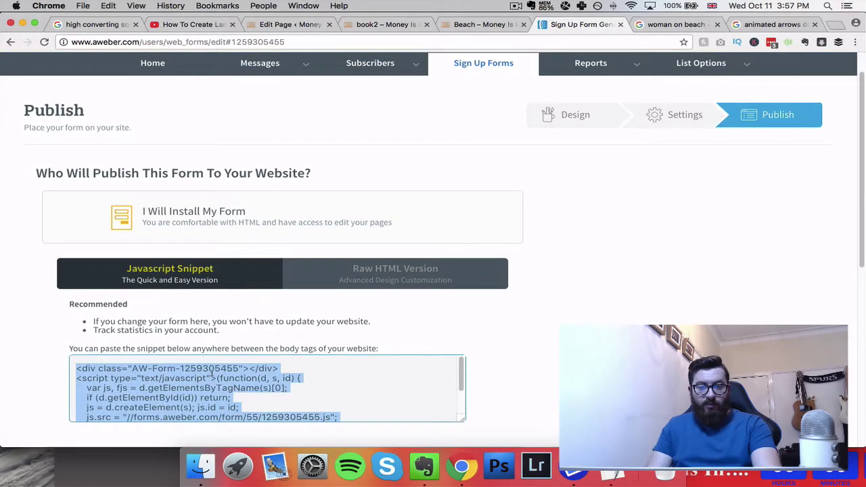
right_click(212, 381)
click(237, 321)
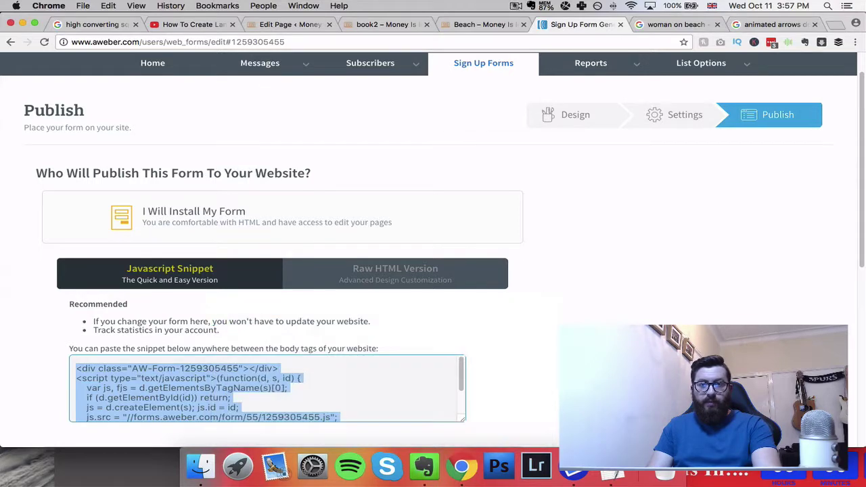
Return to the WordPress editor of the First page and add a blank line below the book image
click(287, 24)
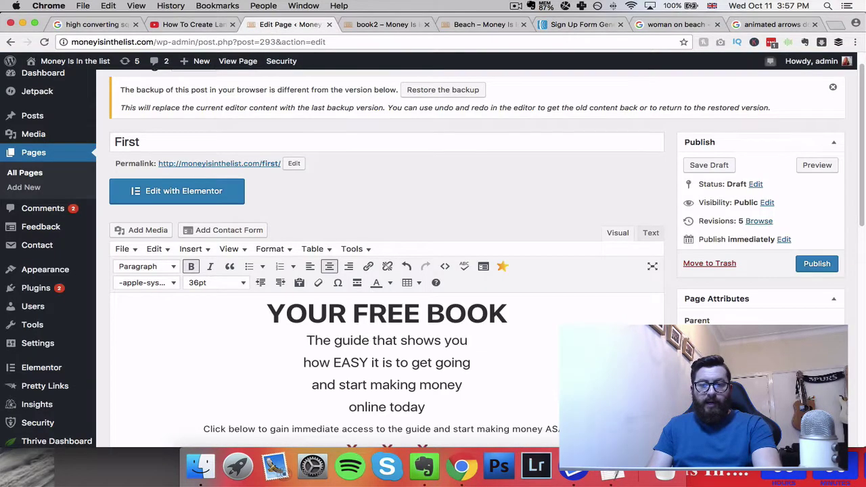
scroll(581, 298, down, 3)
scroll(581, 298, down, 6)
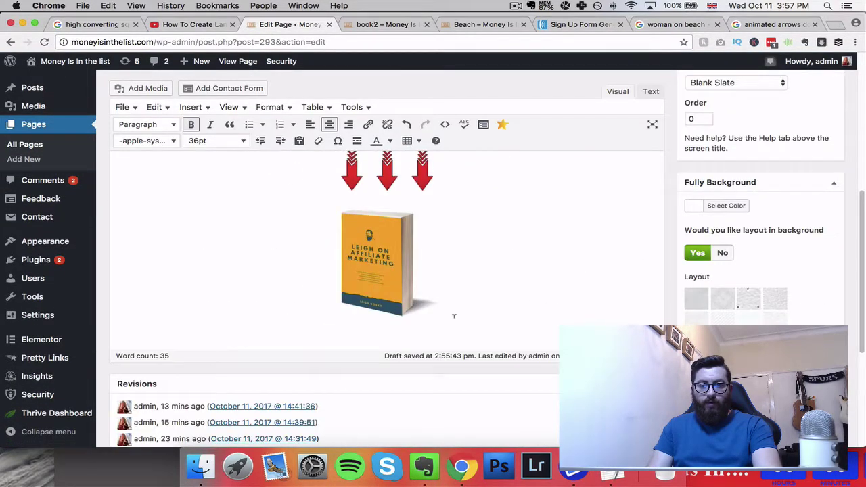
click(455, 322)
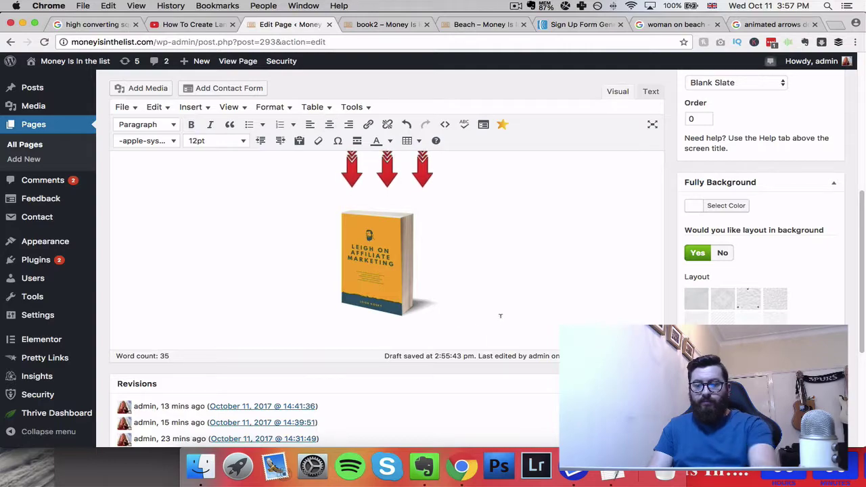
key(Return)
Paste the copied AWeber JavaScript snippet on a new line at the very end of the First page's HTML source
click(652, 92)
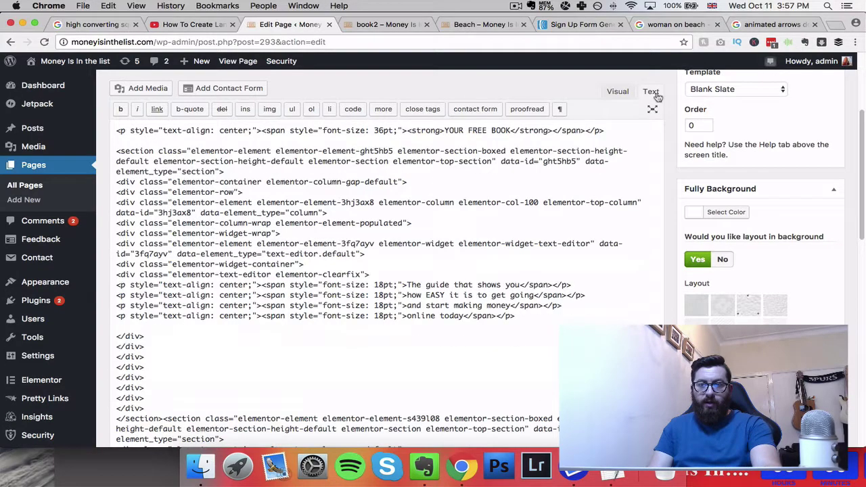
scroll(383, 201, down, 5)
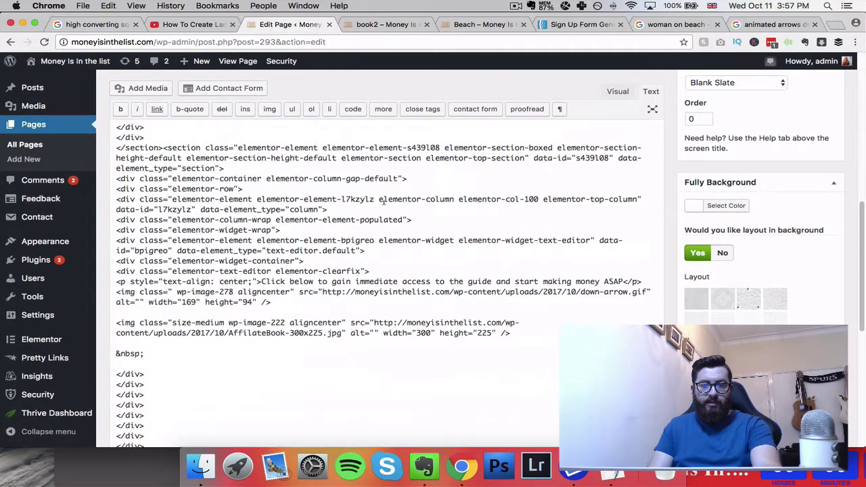
scroll(610, 130, up, 1)
click(620, 92)
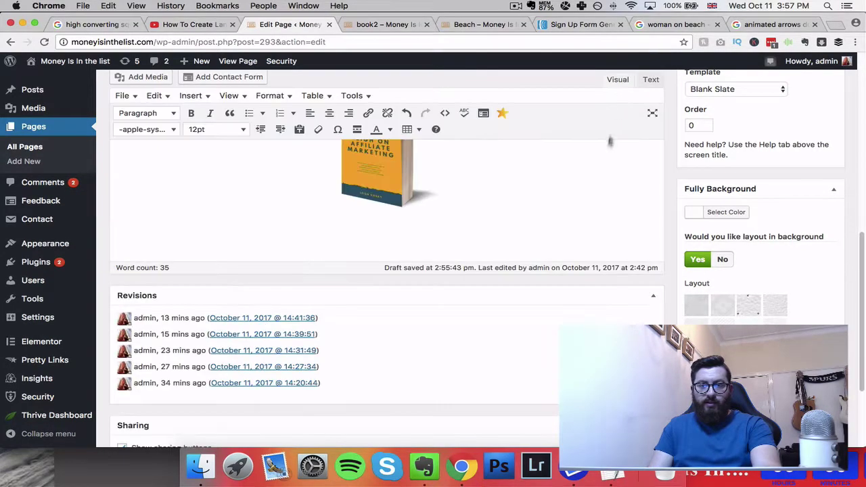
scroll(650, 96, up, 3)
click(651, 92)
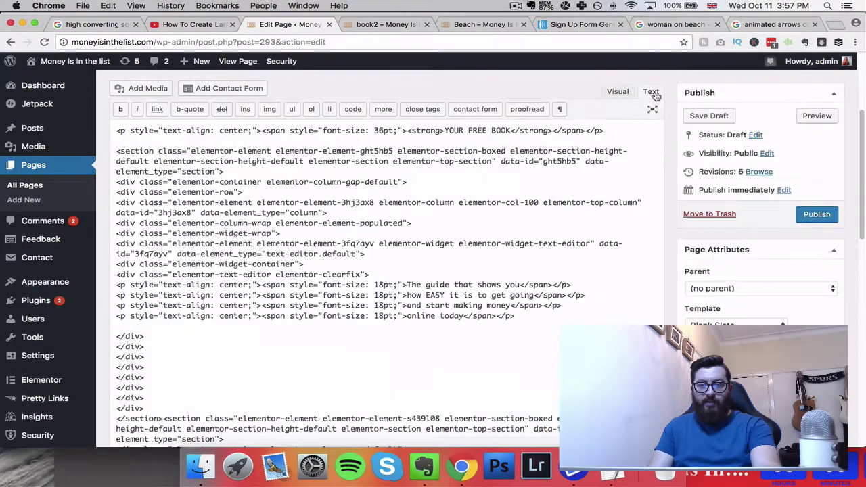
scroll(504, 234, down, 10)
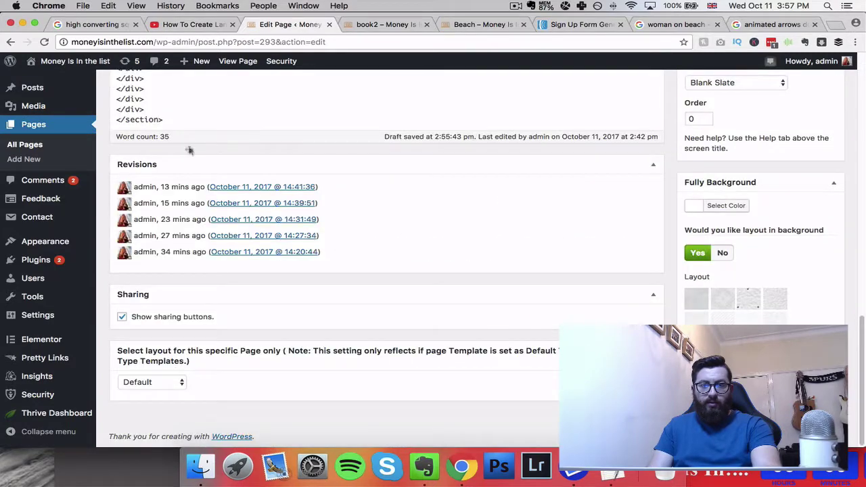
click(232, 115)
key(Return)
key(super+v)
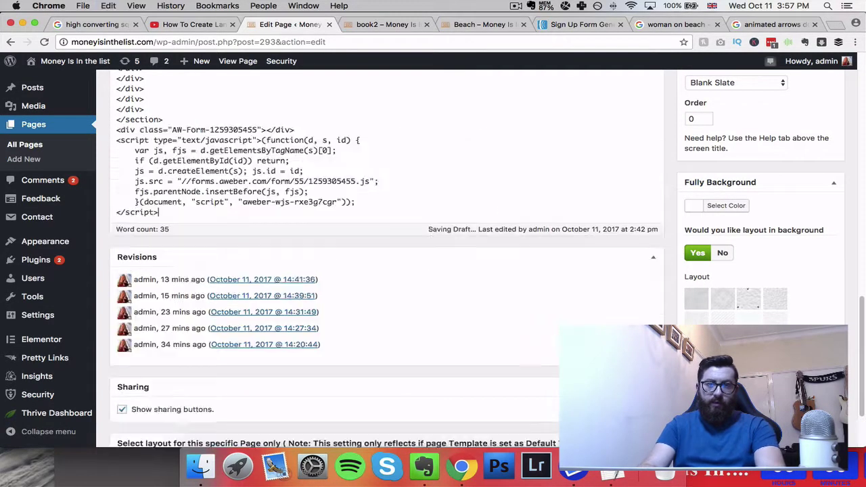
Centre the embedded form script's placeholder below the book image in the visual editor
scroll(645, 137, up, 2)
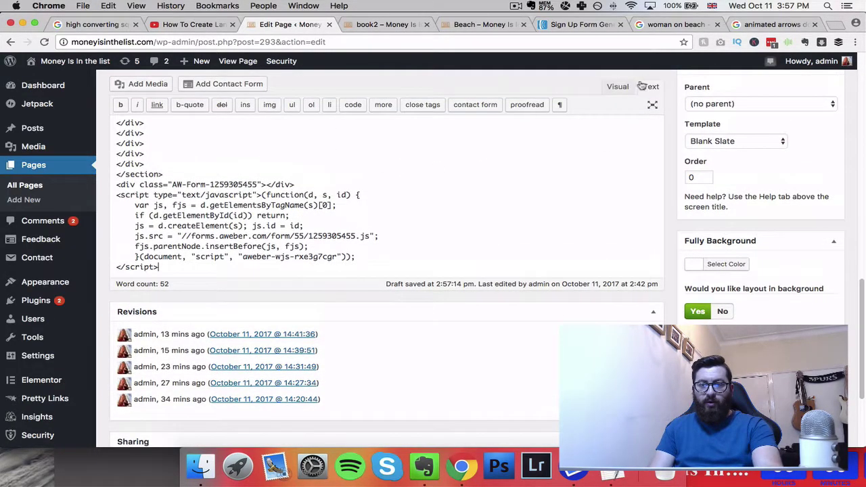
click(616, 86)
scroll(494, 181, up, 5)
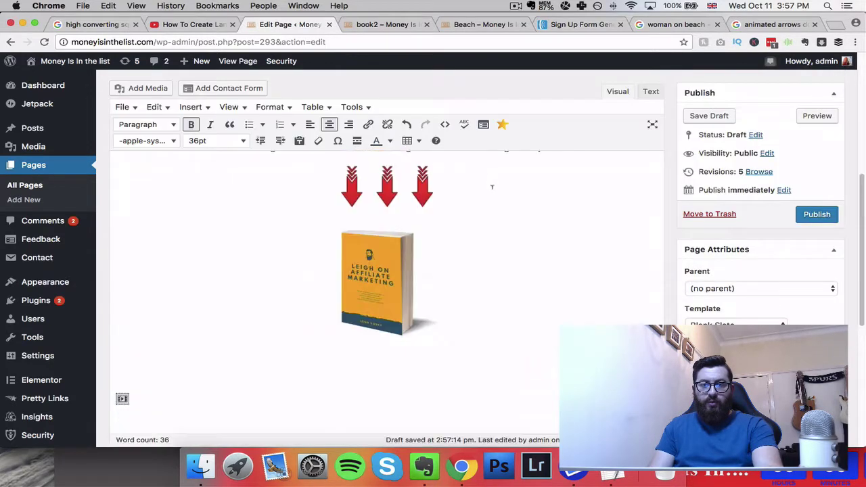
scroll(490, 196, down, 1)
click(123, 398)
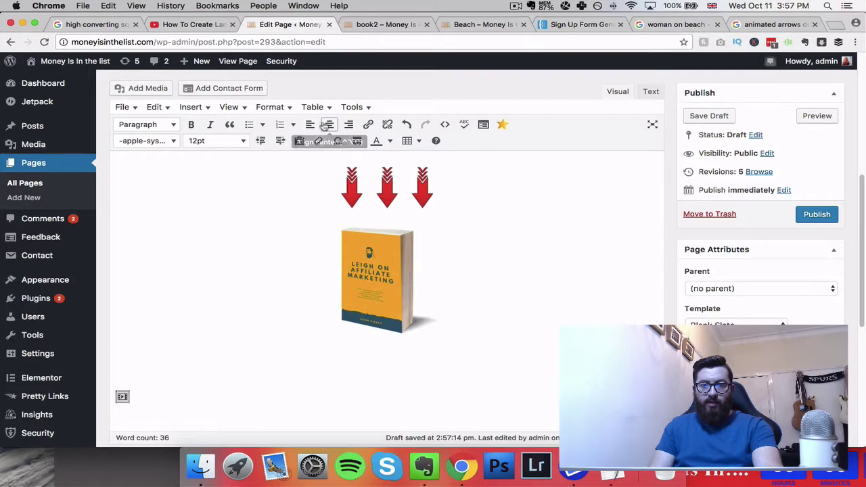
click(328, 125)
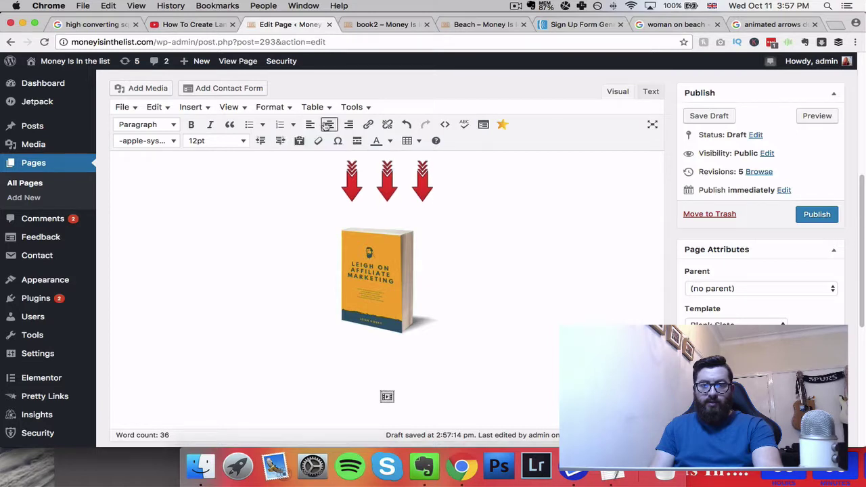
Preview the First page and examine its layout from the headline down to the embedded sign-up form
click(817, 115)
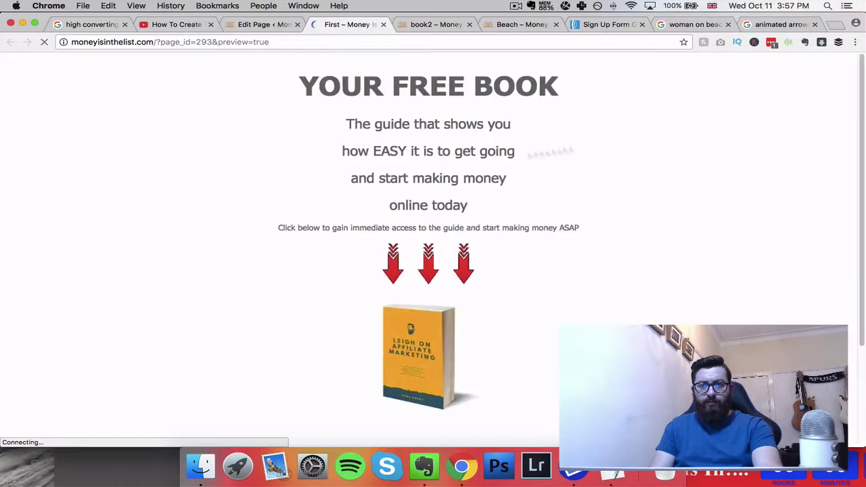
scroll(454, 168, down, 3)
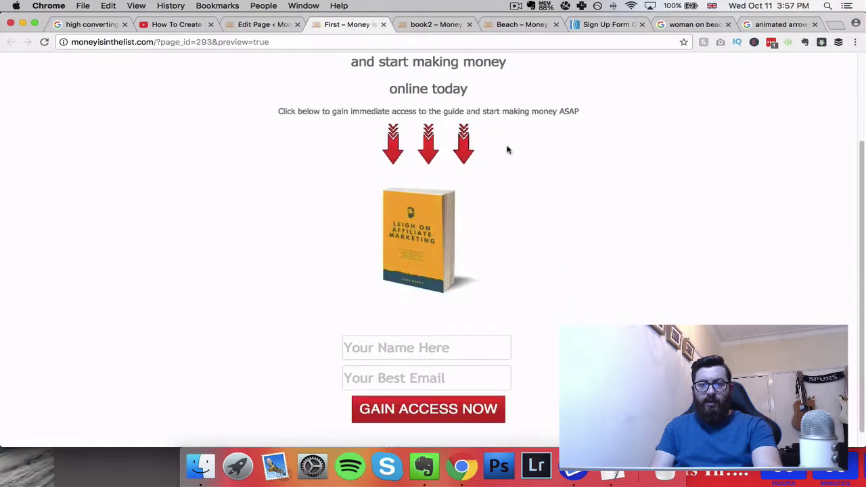
scroll(436, 207, up, 3)
scroll(436, 118, down, 1)
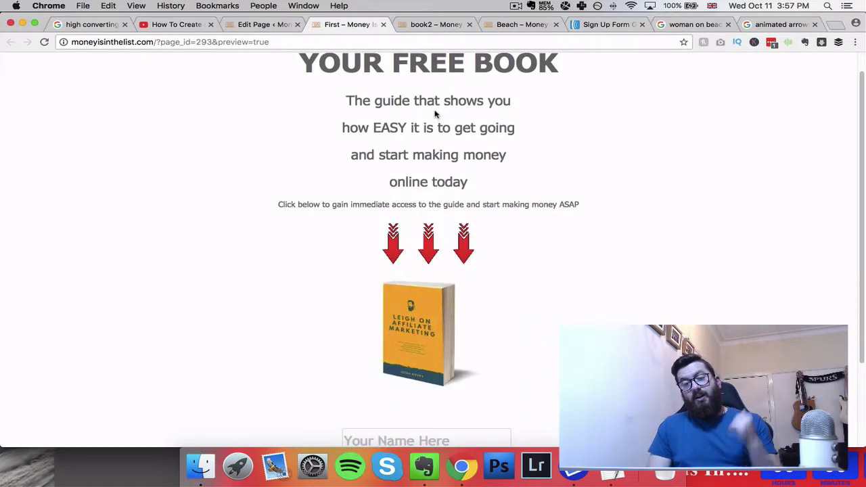
scroll(436, 116, down, 1)
scroll(435, 115, down, 4)
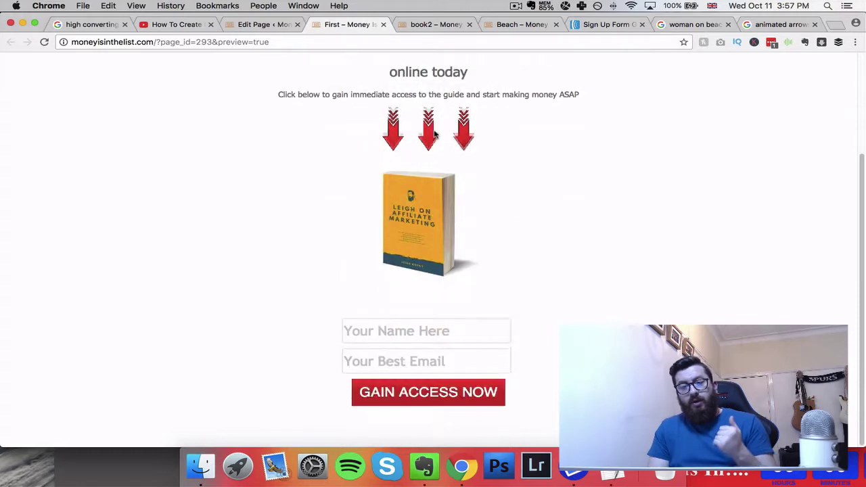
scroll(436, 132, up, 5)
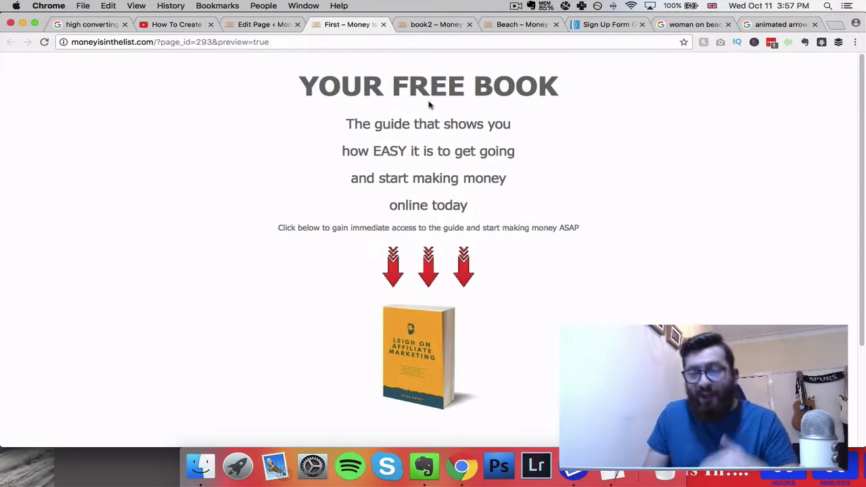
View the Beach example page, then save the First page as a draft in the WordPress editor
click(511, 26)
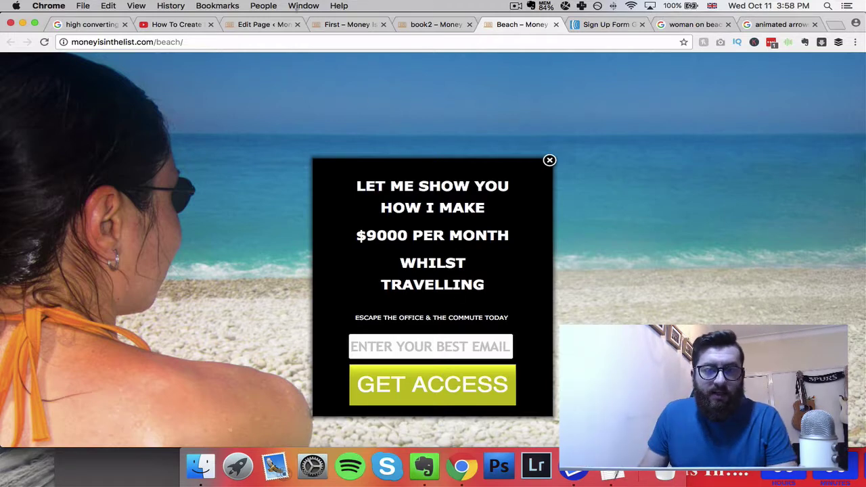
click(278, 25)
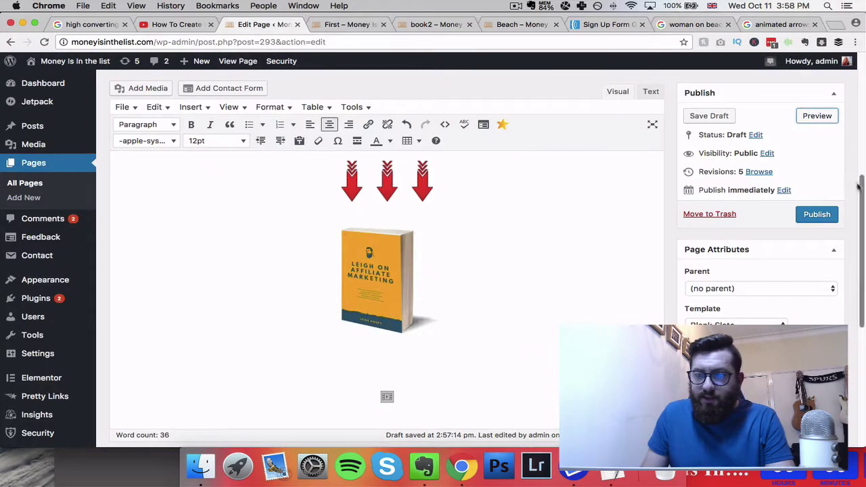
click(720, 120)
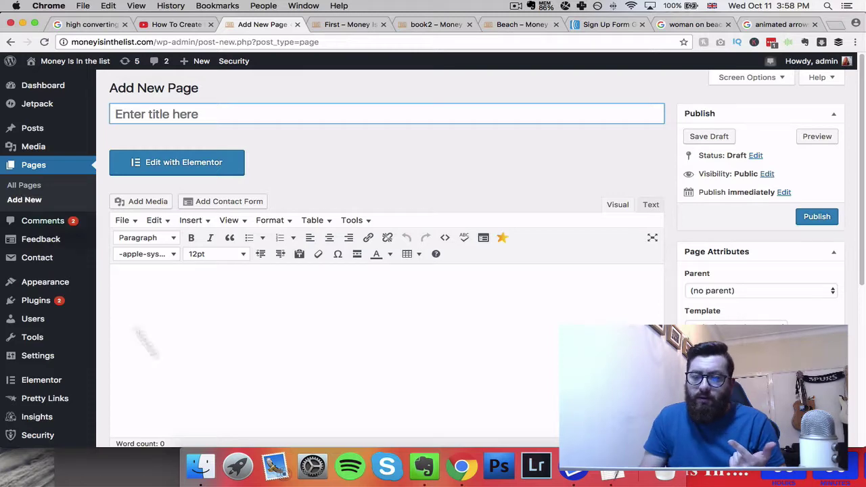
Choose a page template for the new WordPress page and title the page "test 2"
click(723, 326)
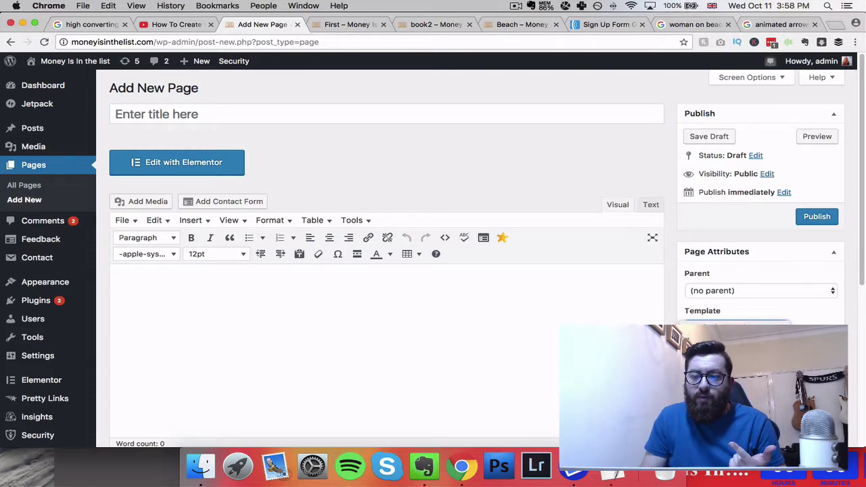
scroll(748, 222, down, 8)
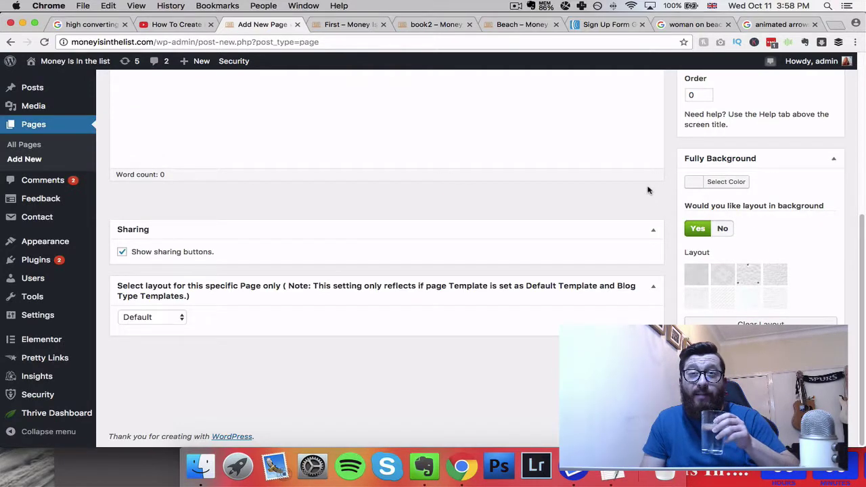
scroll(648, 190, up, 8)
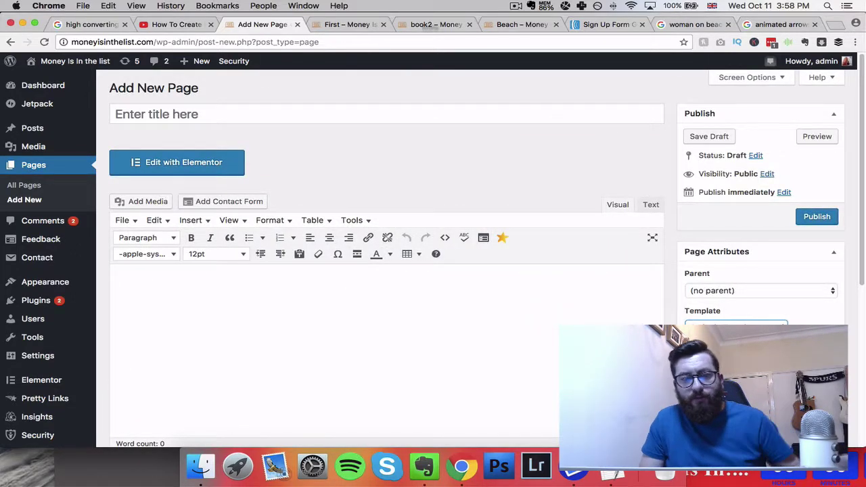
click(250, 104)
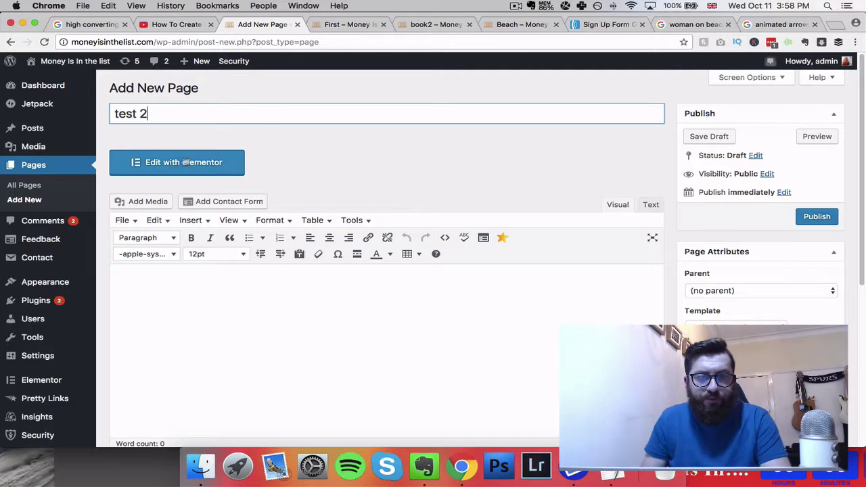
Save the test 2 page as a draft and open it for editing in Elementor
click(717, 136)
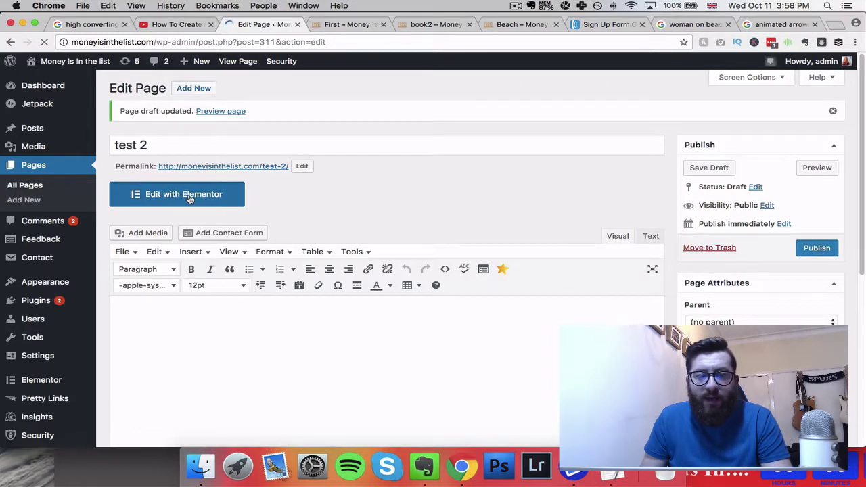
click(187, 196)
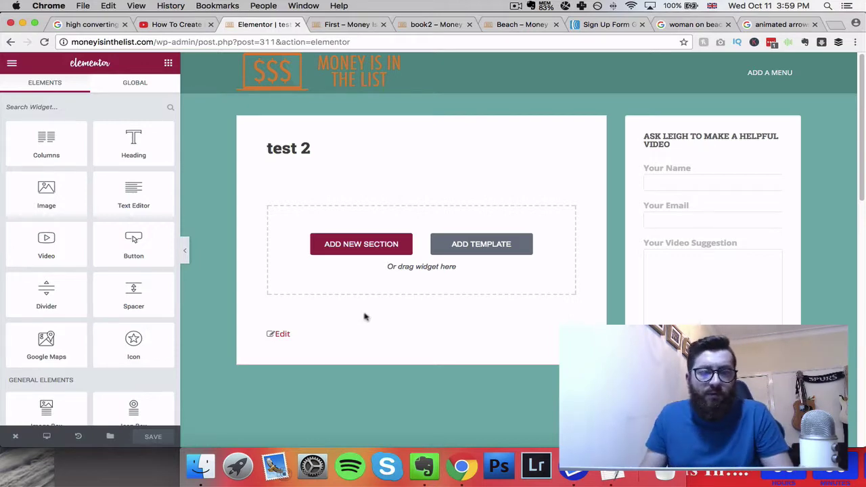
Set the page template to Elementor Canvas in the page settings
click(12, 66)
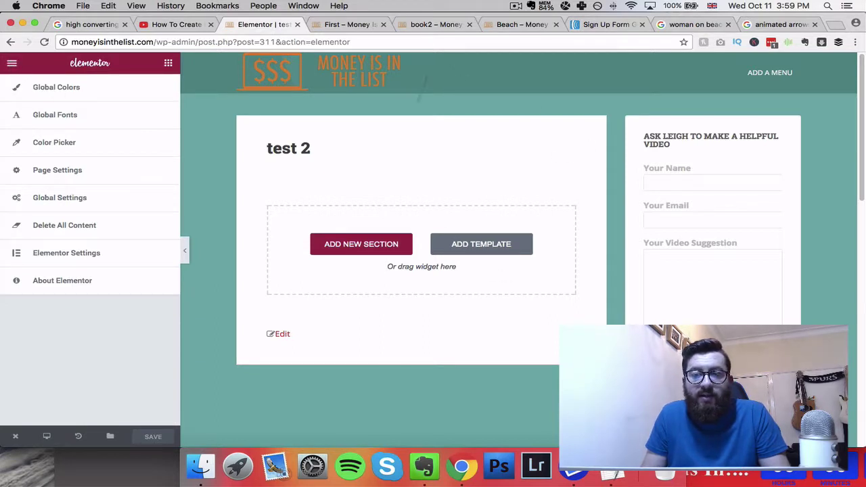
click(56, 171)
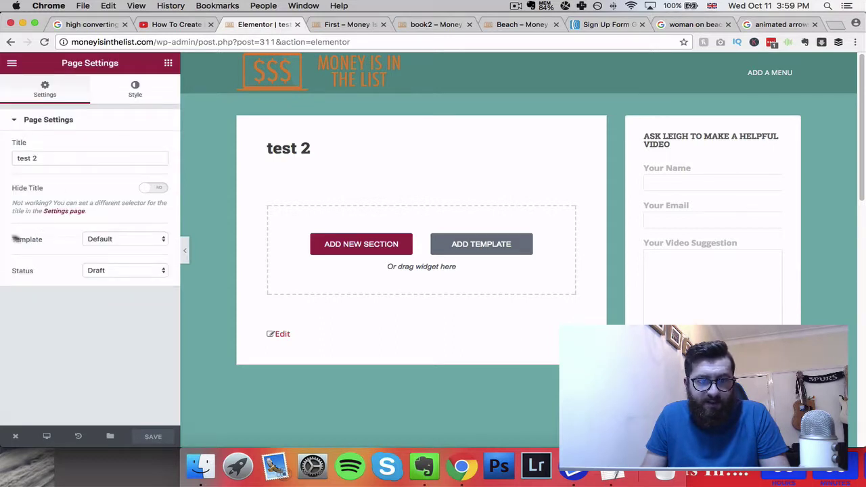
click(117, 242)
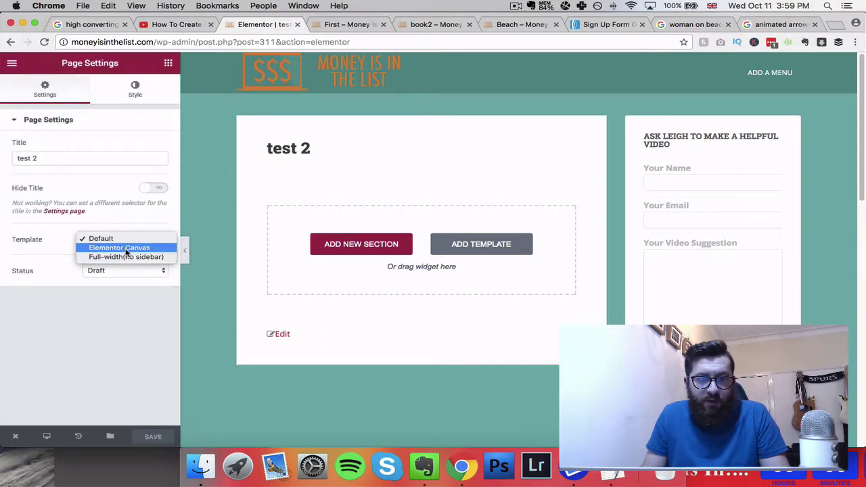
click(123, 248)
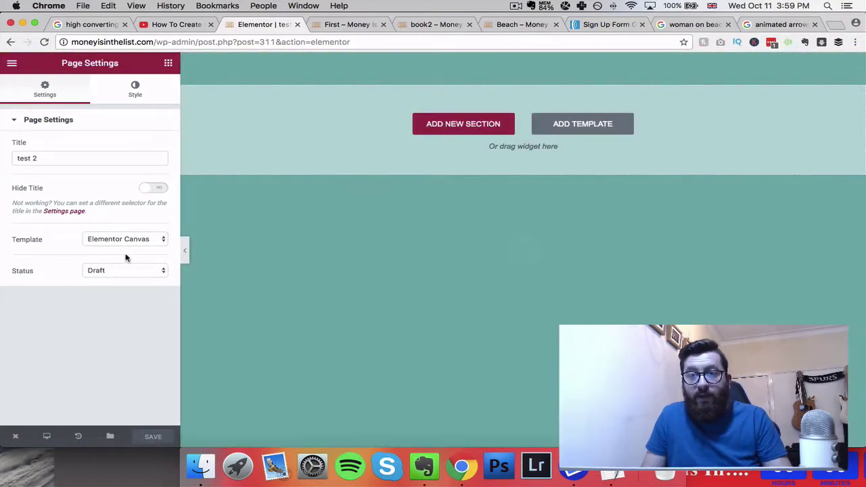
Give the page a classic background with the colour white, #ffffff
click(135, 92)
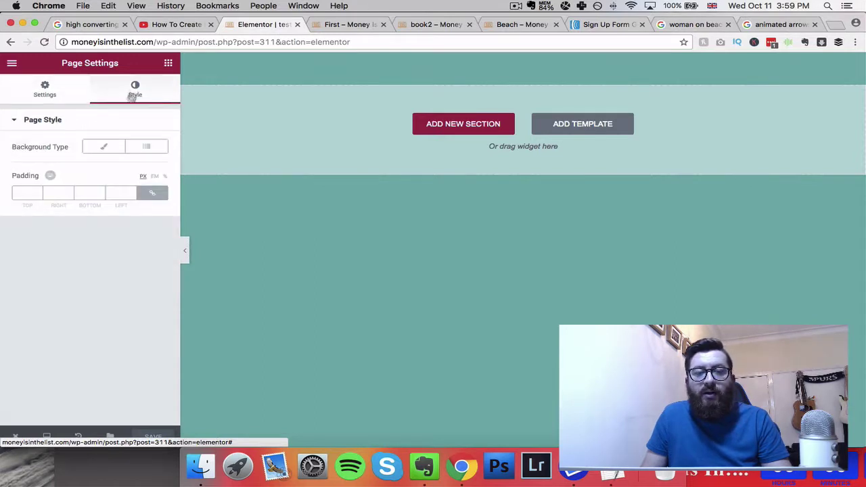
click(103, 152)
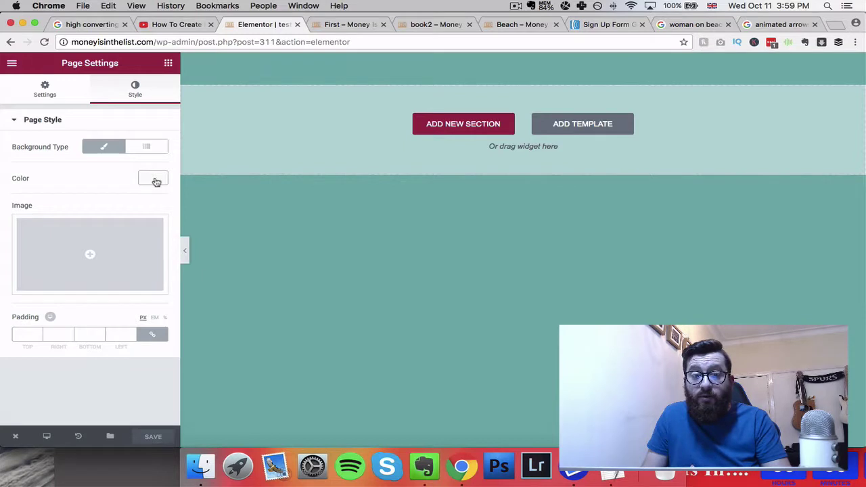
click(155, 181)
drag(45, 205, 14, 178)
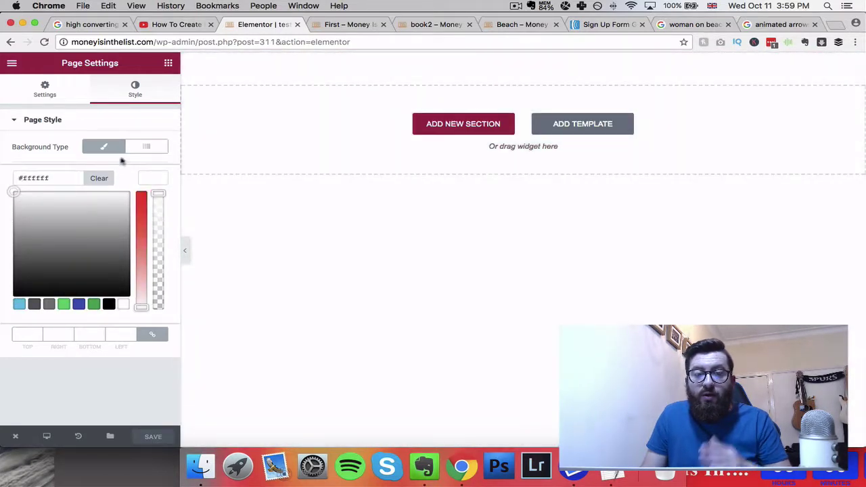
click(175, 158)
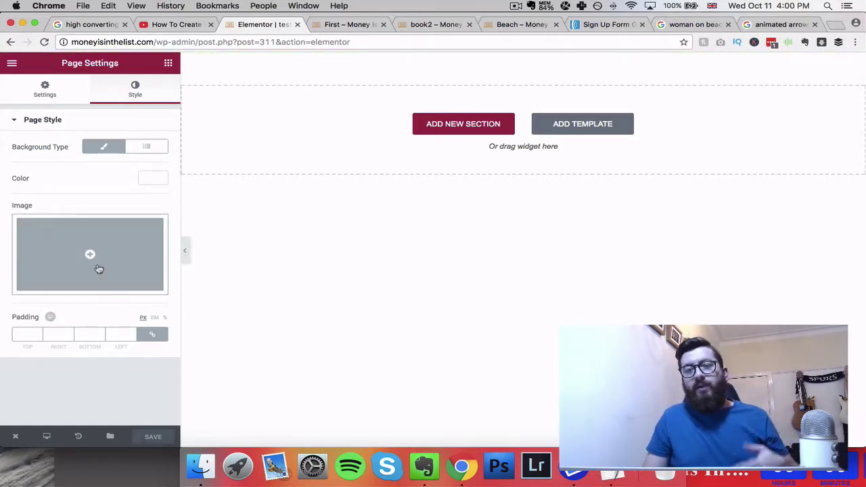
Browse the Google Images results for "woman on beach" and examine the photos as possible page backgrounds
click(704, 25)
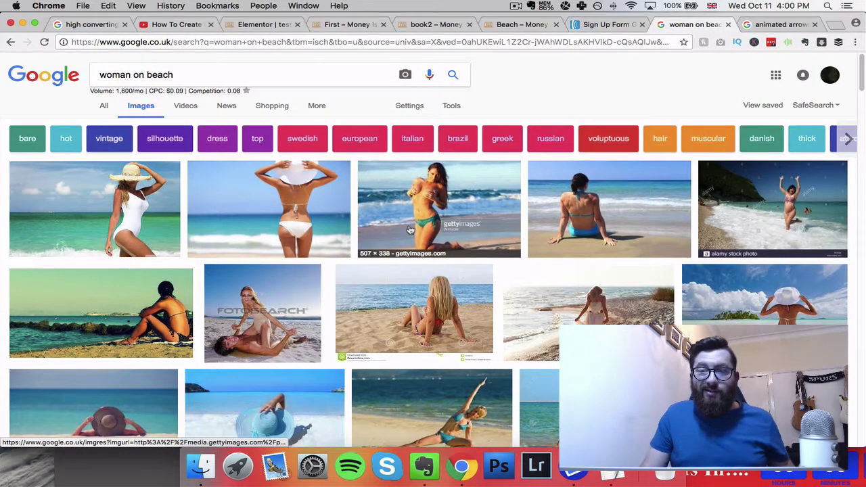
scroll(499, 308, down, 2)
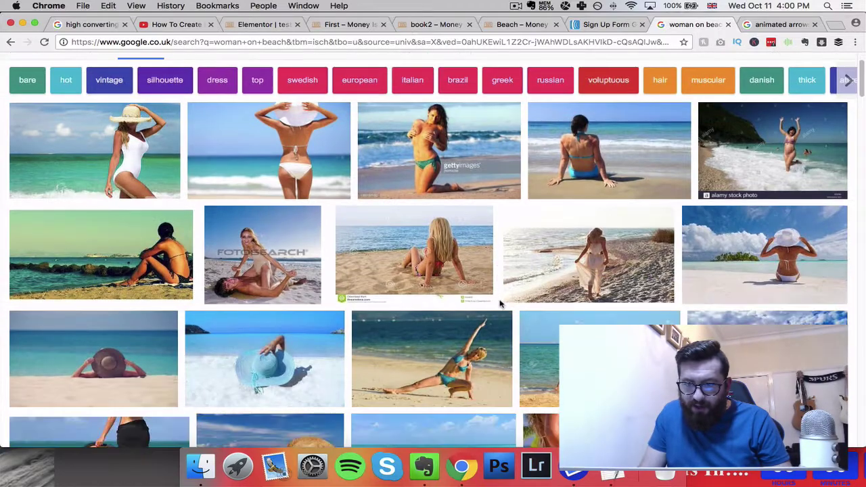
scroll(499, 304, down, 7)
scroll(501, 304, down, 20)
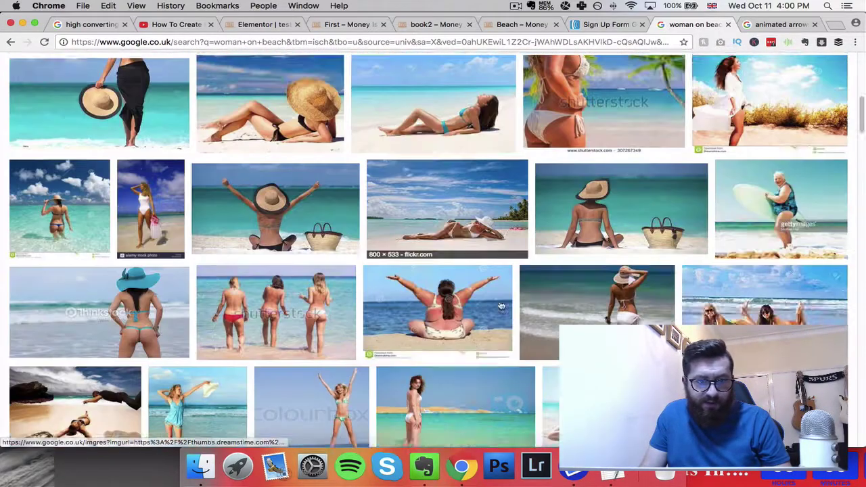
scroll(501, 303, down, 20)
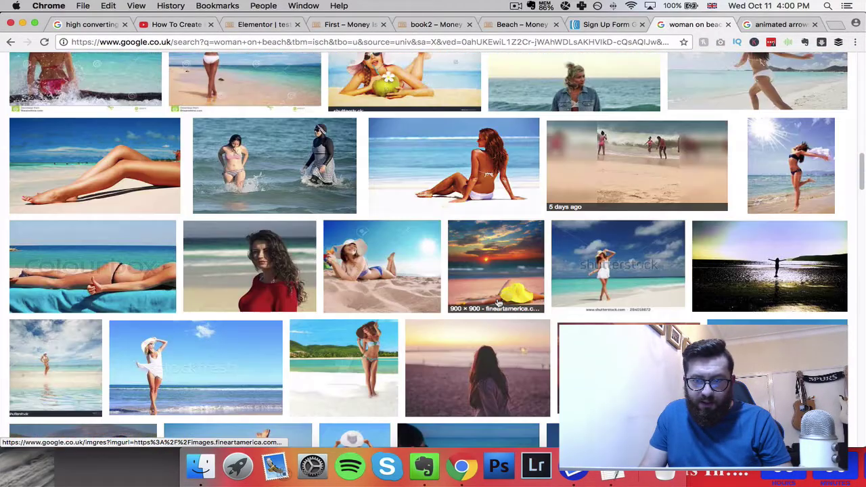
scroll(499, 298, down, 15)
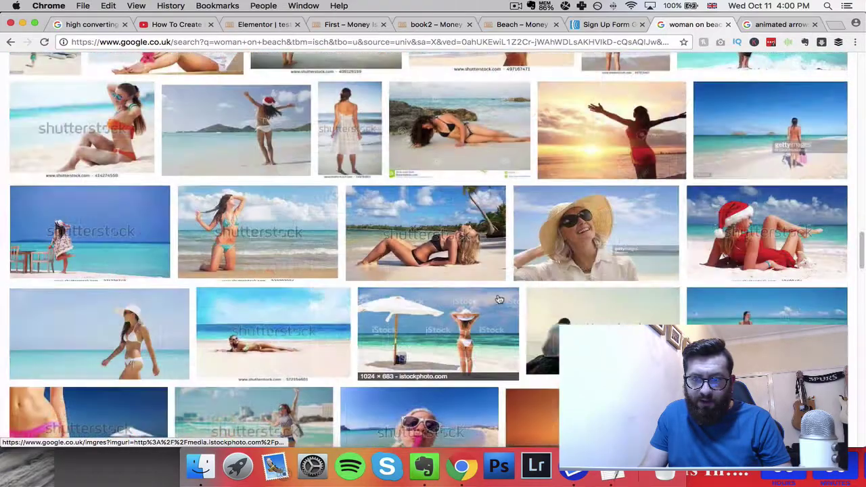
scroll(499, 295, down, 8)
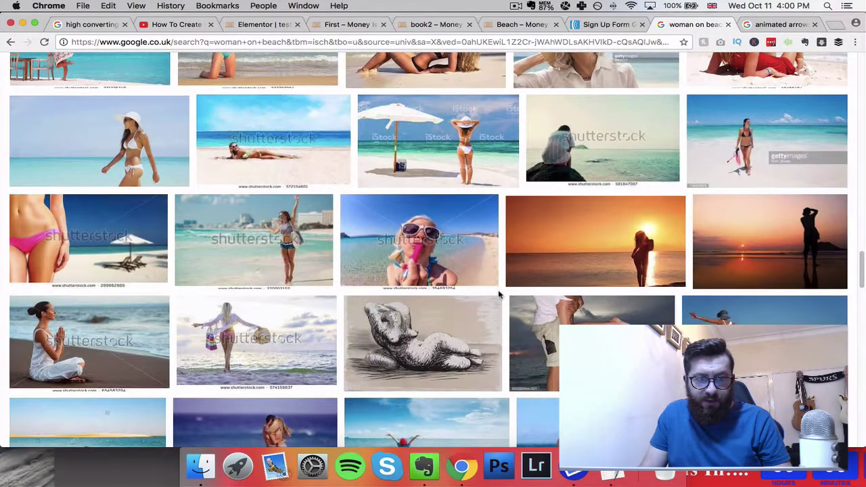
scroll(499, 295, down, 15)
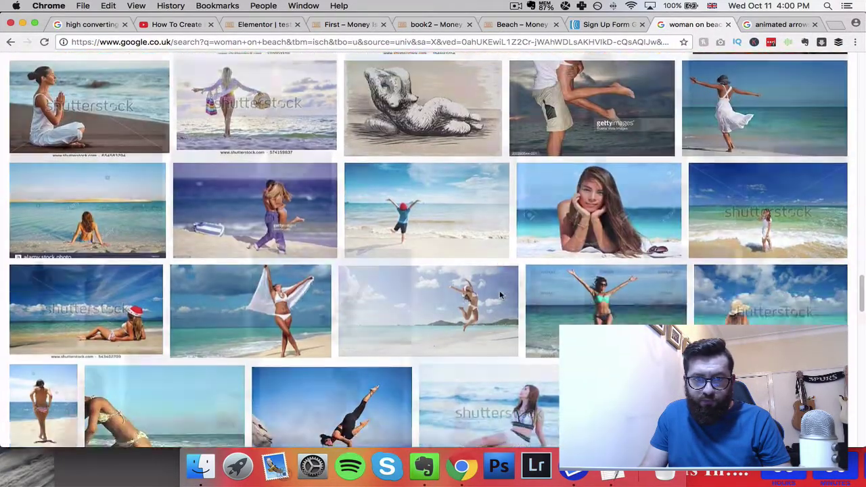
scroll(501, 293, down, 3)
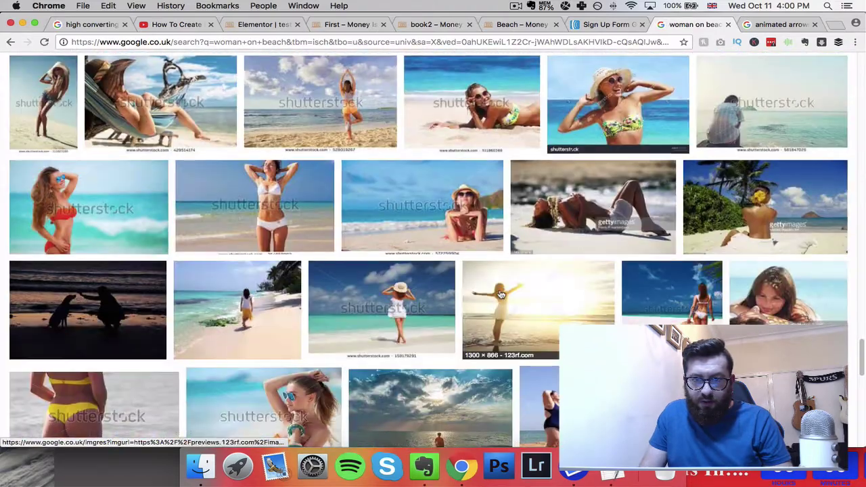
scroll(501, 292, down, 10)
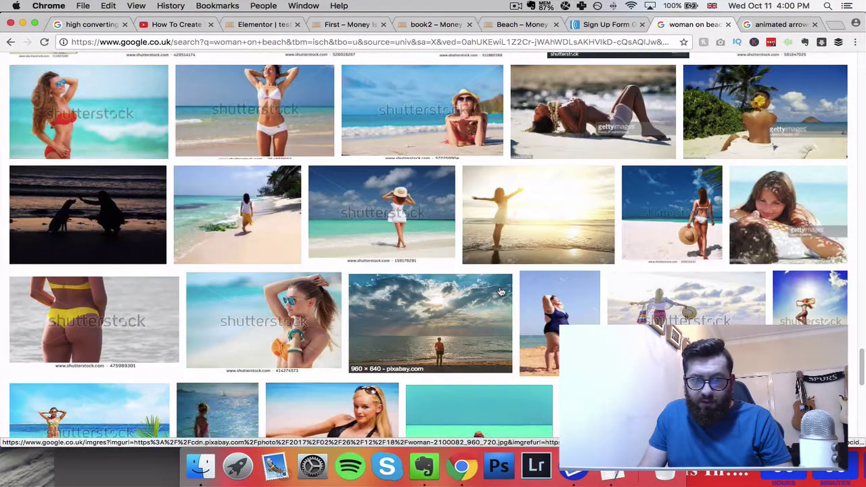
scroll(501, 292, down, 10)
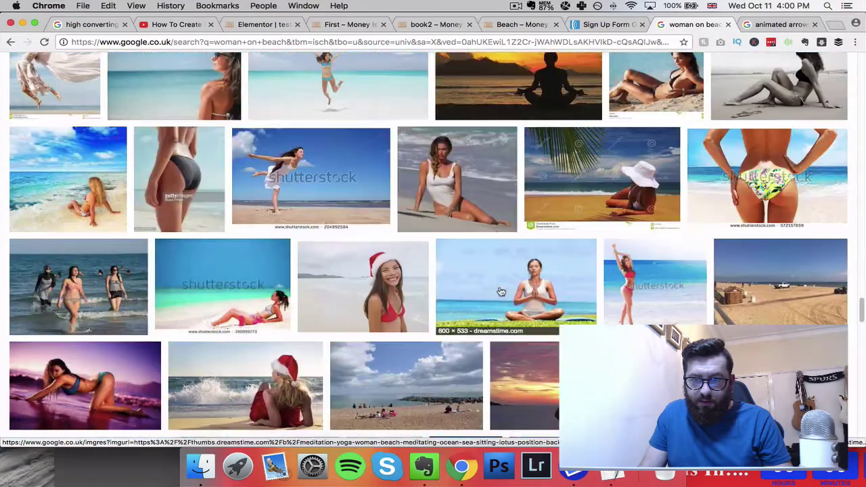
scroll(501, 292, down, 10)
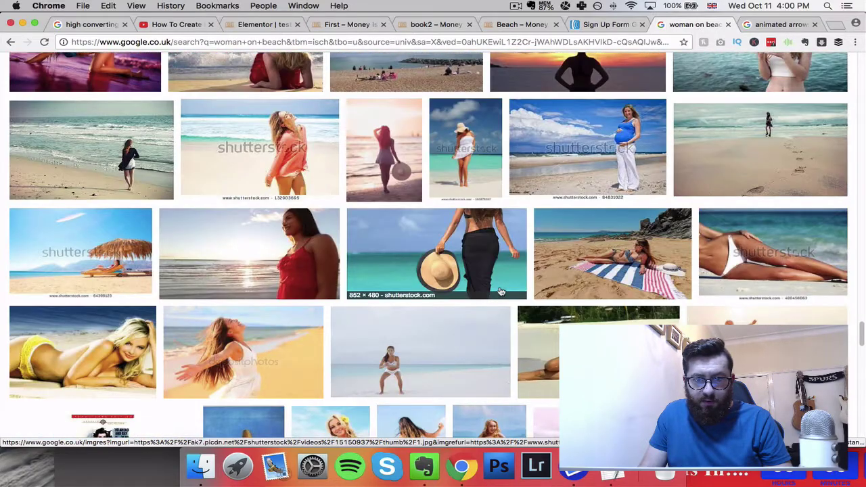
scroll(501, 292, down, 10)
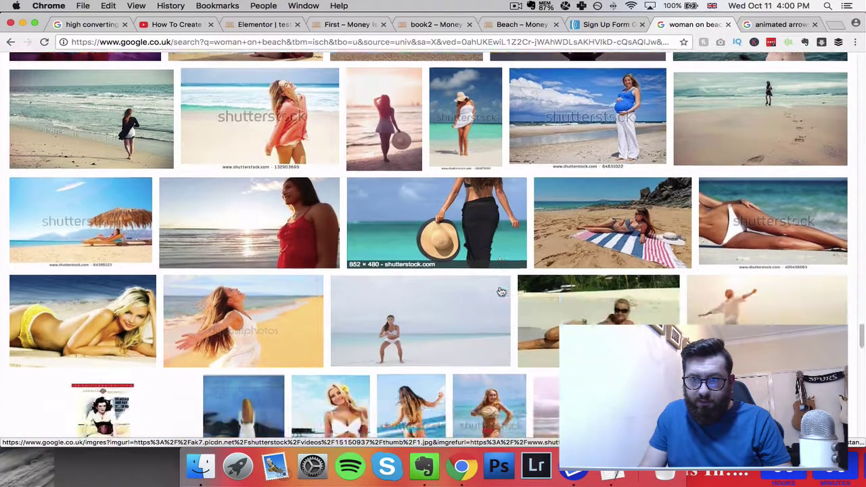
scroll(501, 292, down, 20)
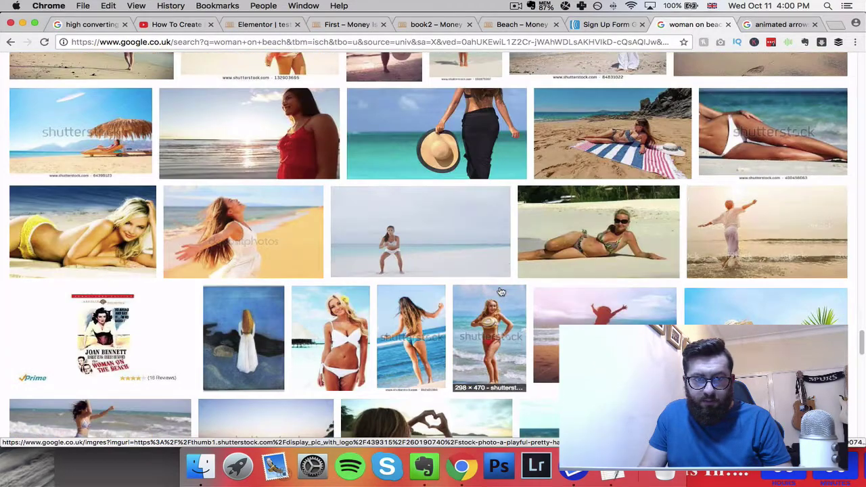
scroll(500, 292, down, 20)
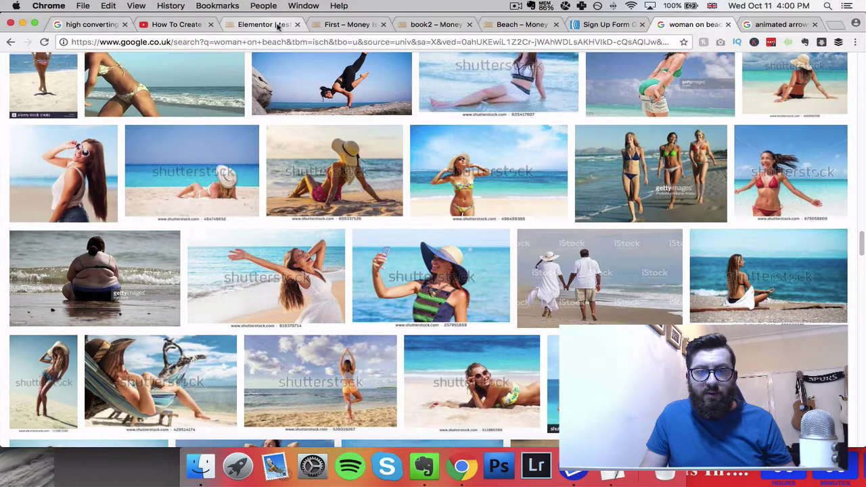
Return to the Elementor page and insert the woman-beach-and-sea photo from the media library as the page background image
click(275, 25)
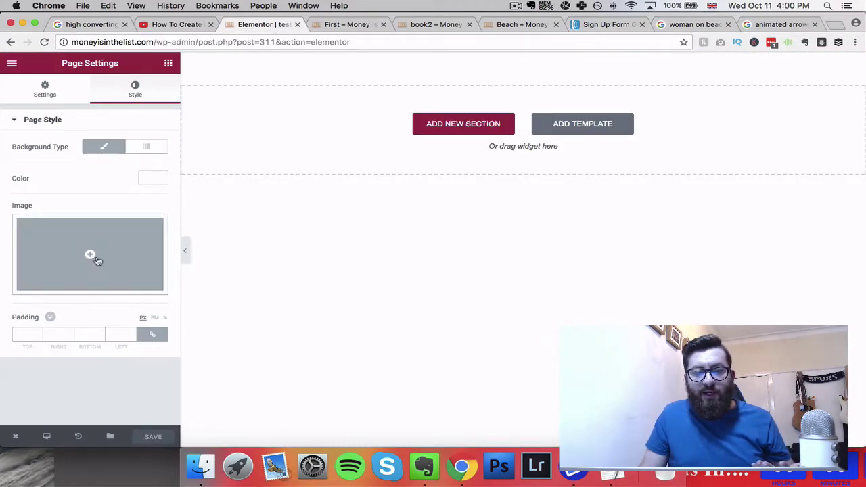
click(97, 260)
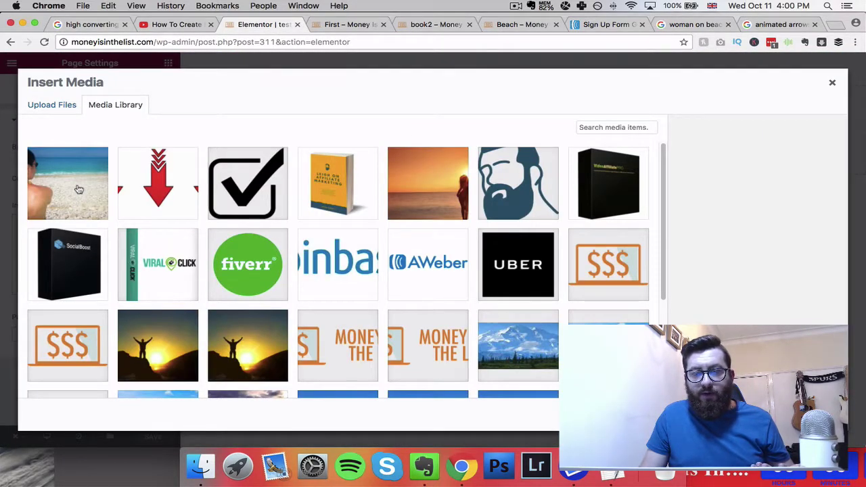
click(79, 189)
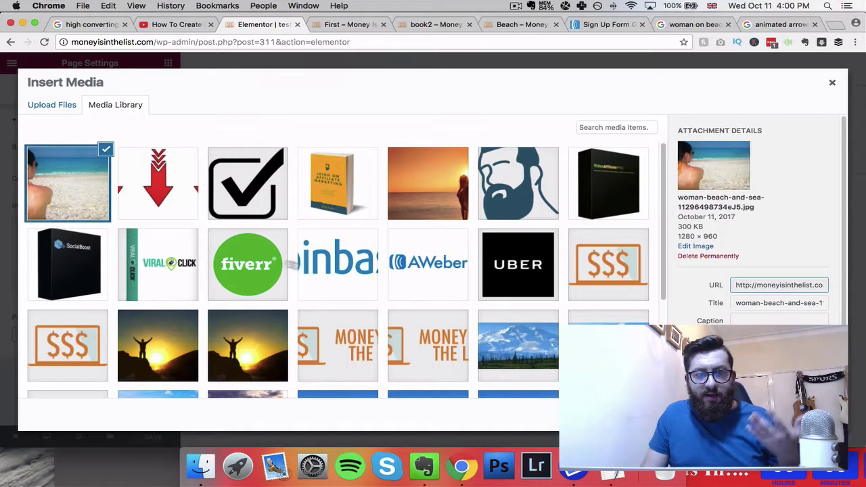
click(807, 414)
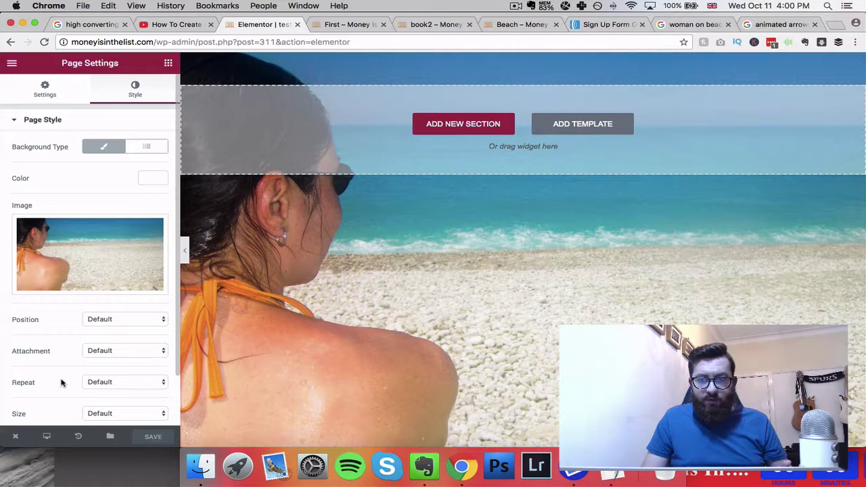
Set the background image to No-repeat with size Cover, and save the page
scroll(62, 381, down, 2)
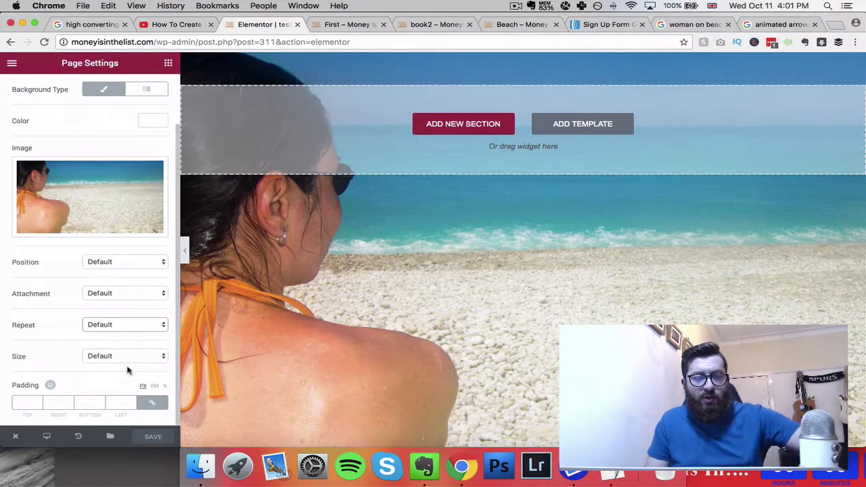
click(111, 324)
click(118, 335)
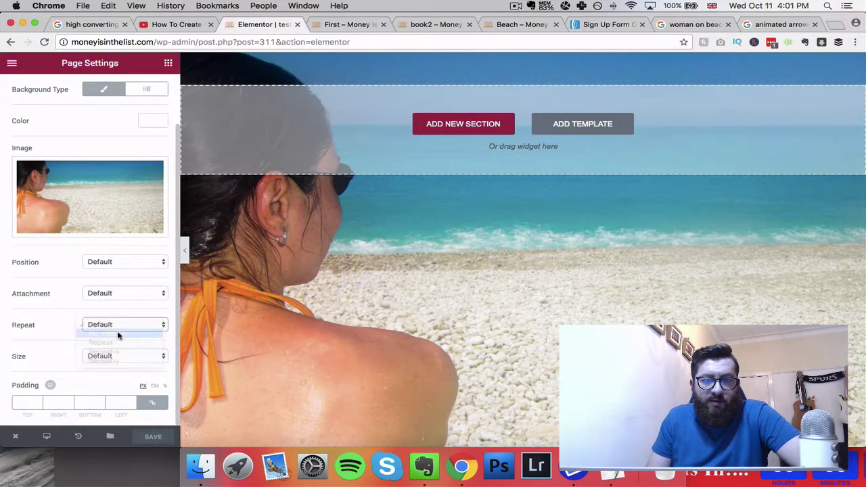
click(102, 356)
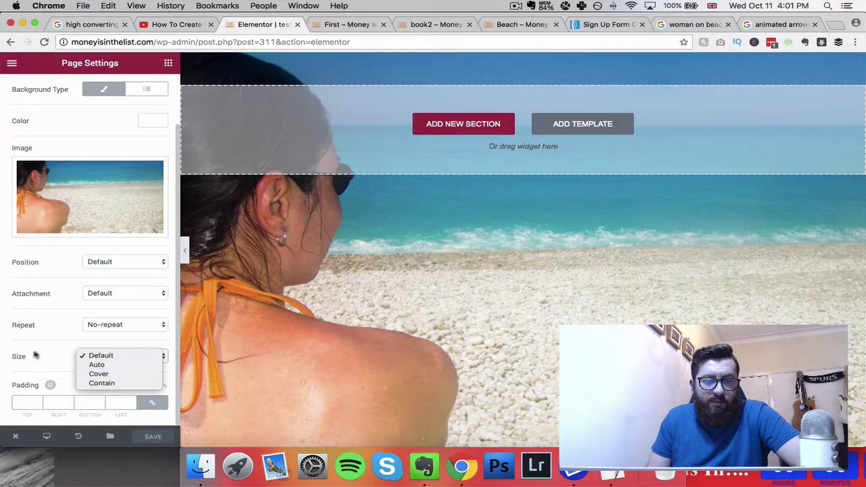
click(99, 375)
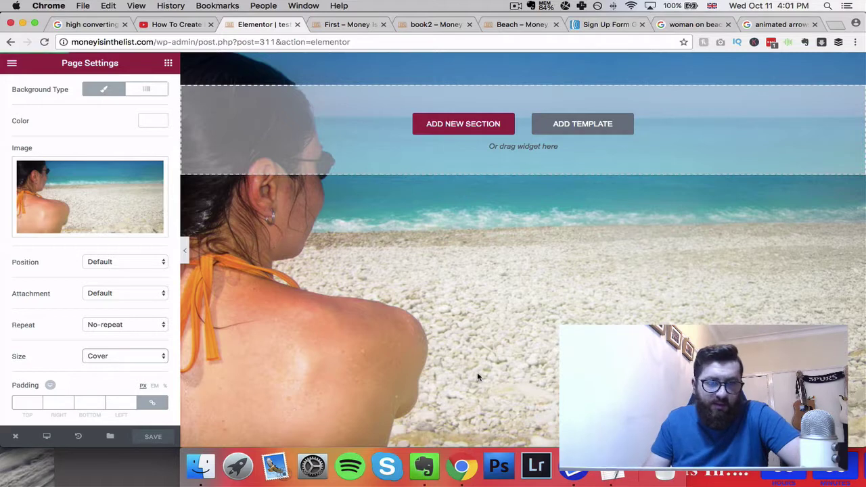
click(153, 437)
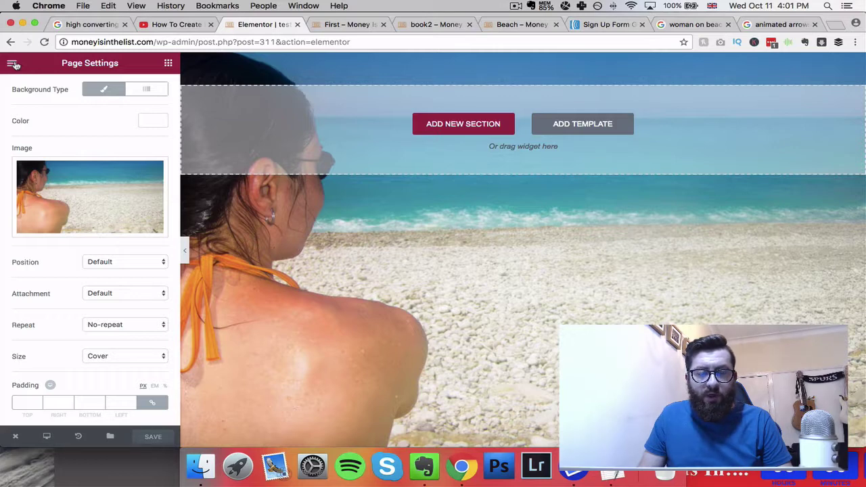
click(168, 63)
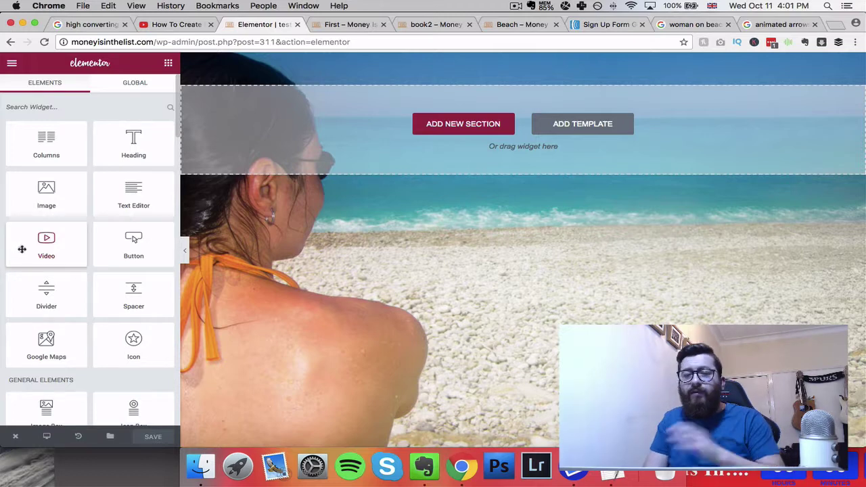
click(490, 129)
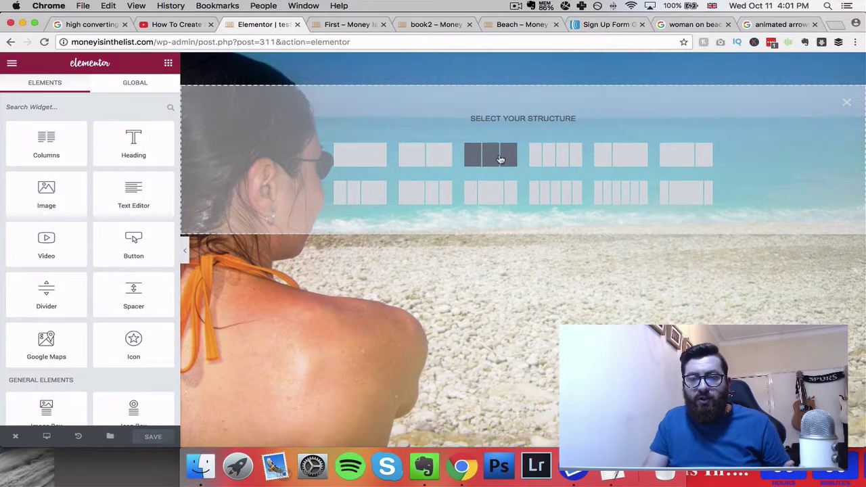
click(501, 159)
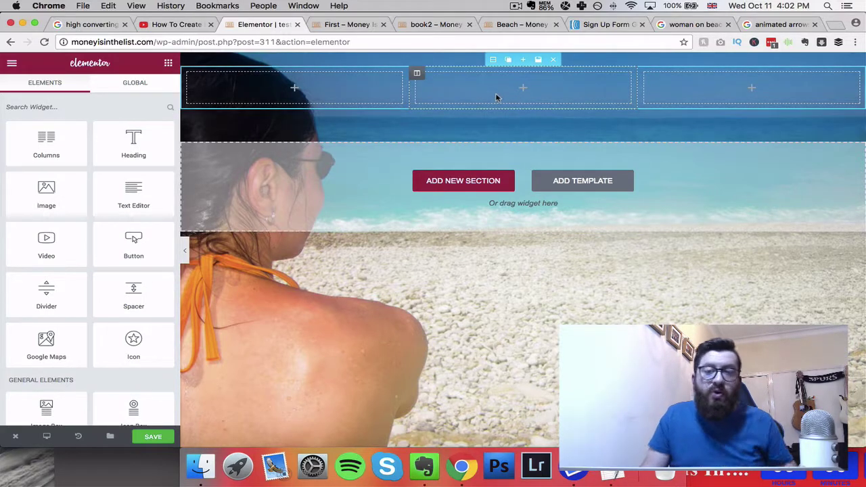
click(554, 60)
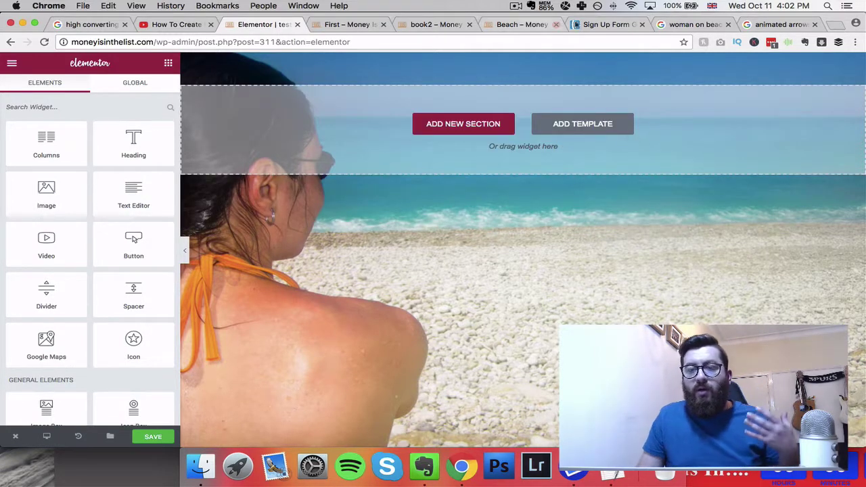
Switch to AWeber and start creating a new sign-up form from its Sign Up Forms page
click(608, 24)
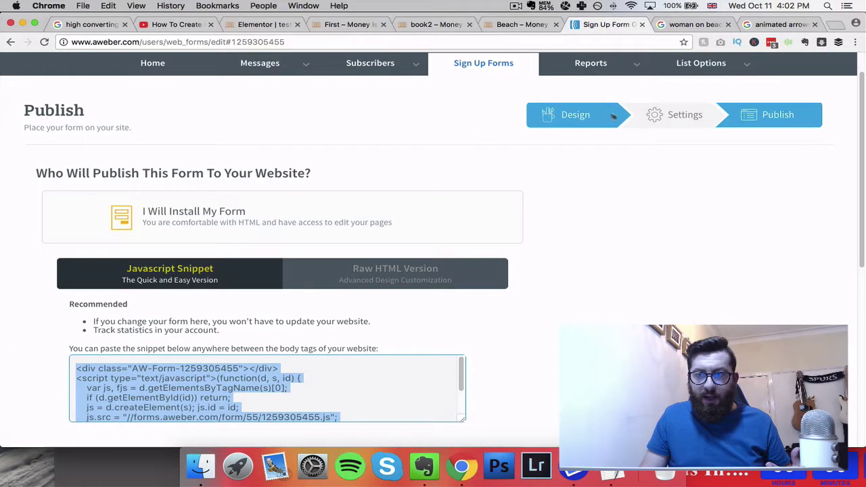
click(496, 70)
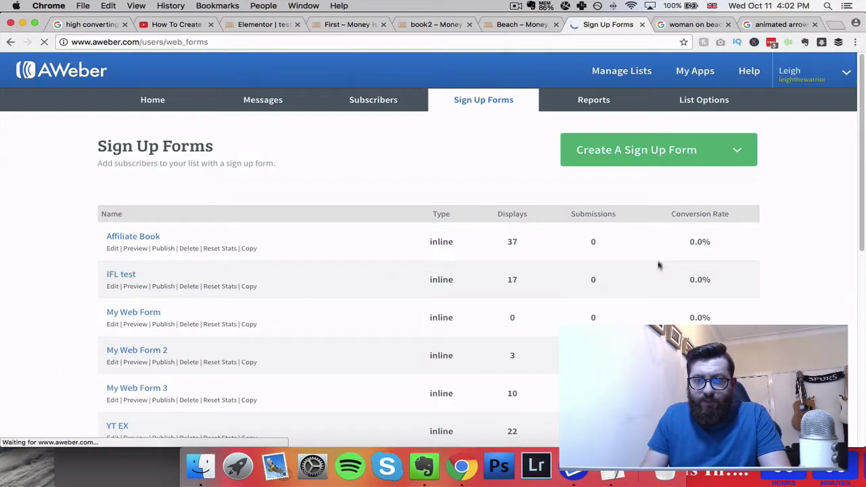
click(673, 155)
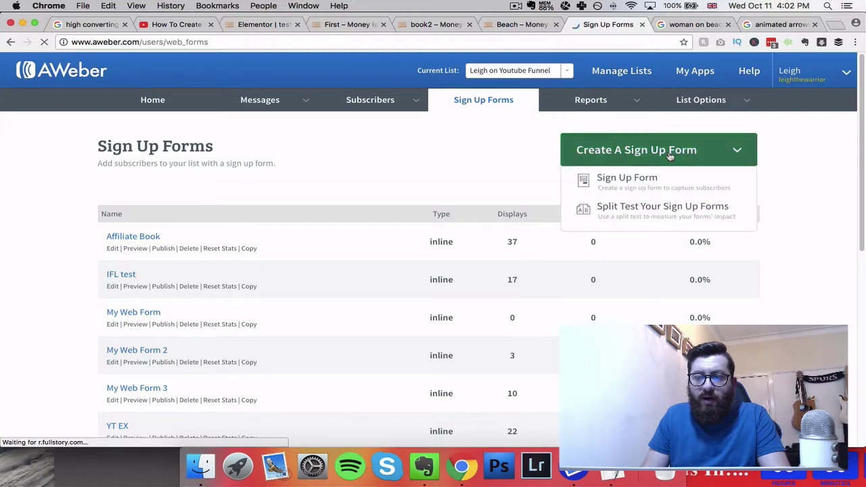
click(616, 181)
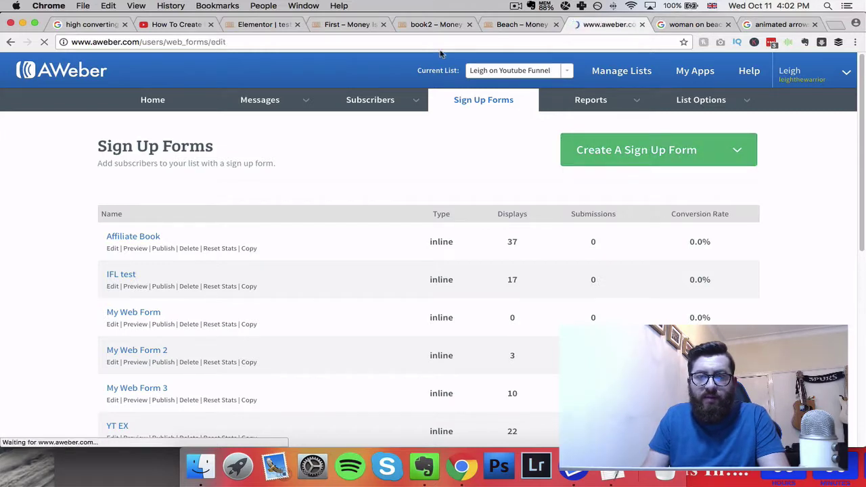
Copy the headline "LET ME SHOW YOU HOW I MAKE $9000 PER MONTH WHILST TRAVELLING" from the Beach page and return to the AWeber form
click(507, 26)
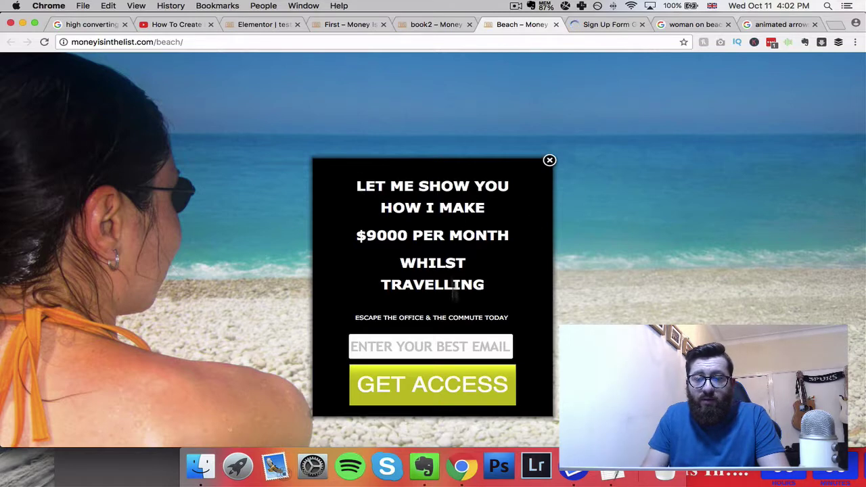
drag(357, 185, 517, 308)
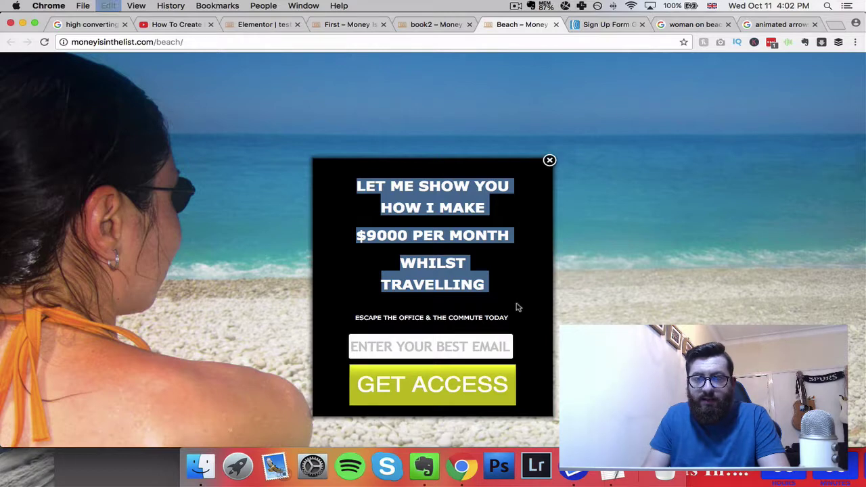
click(610, 25)
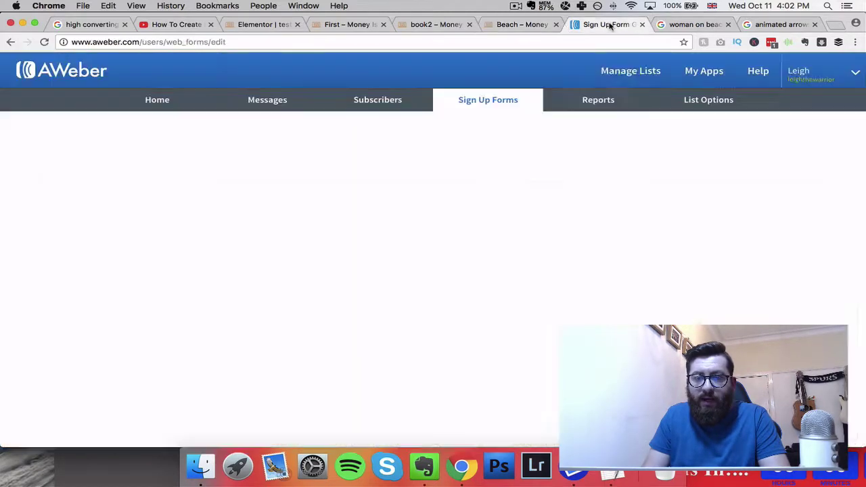
Remove the header, the email privacy line, the "Powered by AWeber" line and the footer from the form
scroll(285, 206, down, 5)
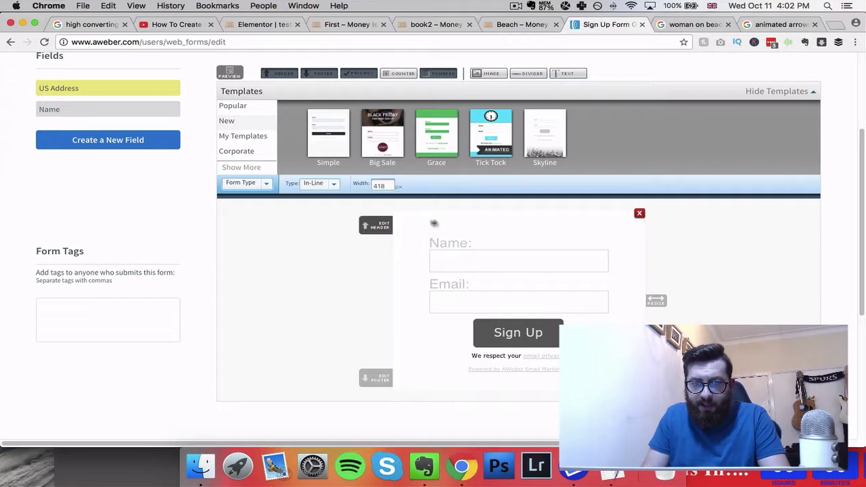
click(639, 214)
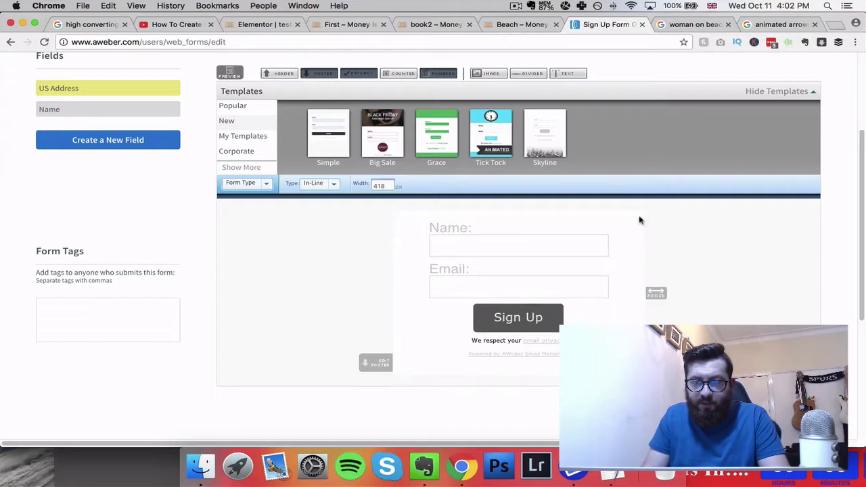
click(639, 341)
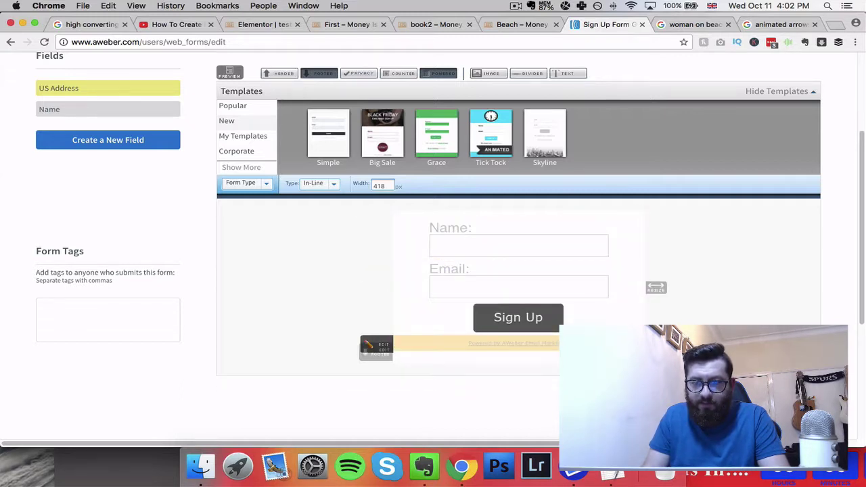
click(640, 340)
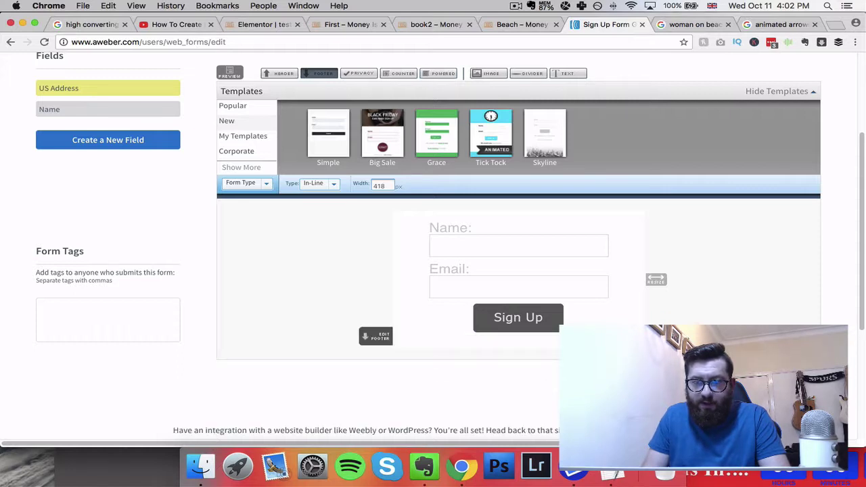
click(639, 341)
Set the form body's background colour to black, 000000
click(259, 187)
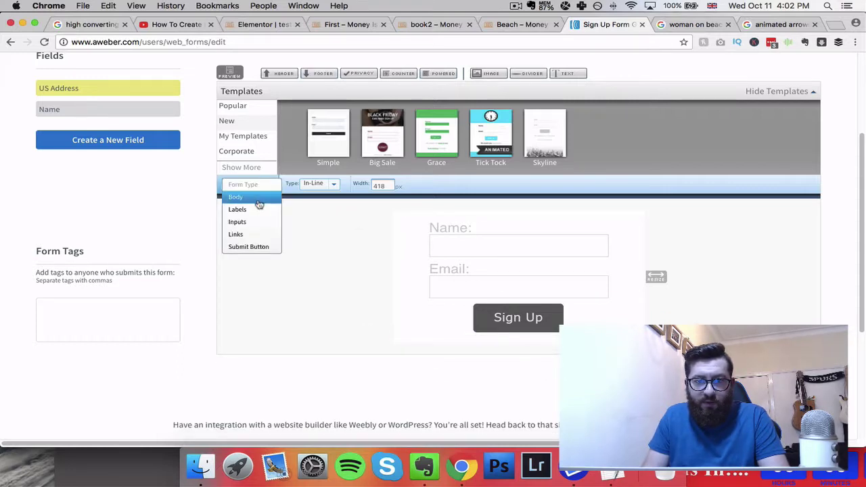
click(259, 203)
click(321, 187)
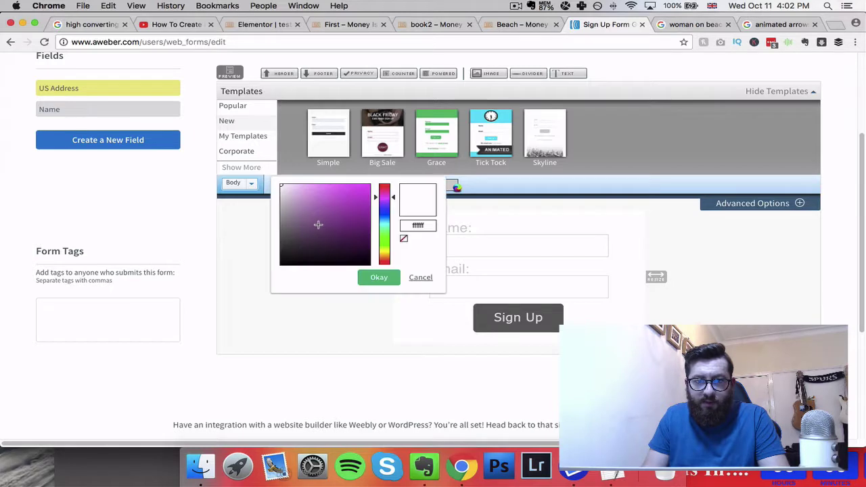
drag(317, 247, 275, 270)
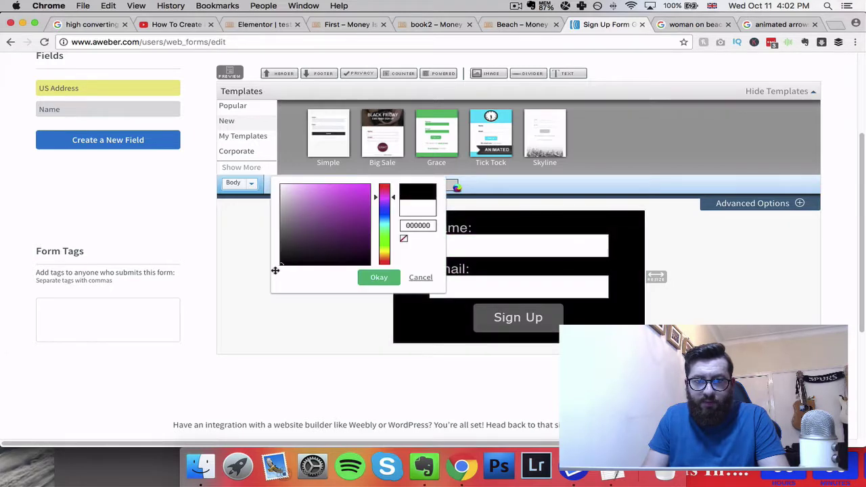
click(376, 278)
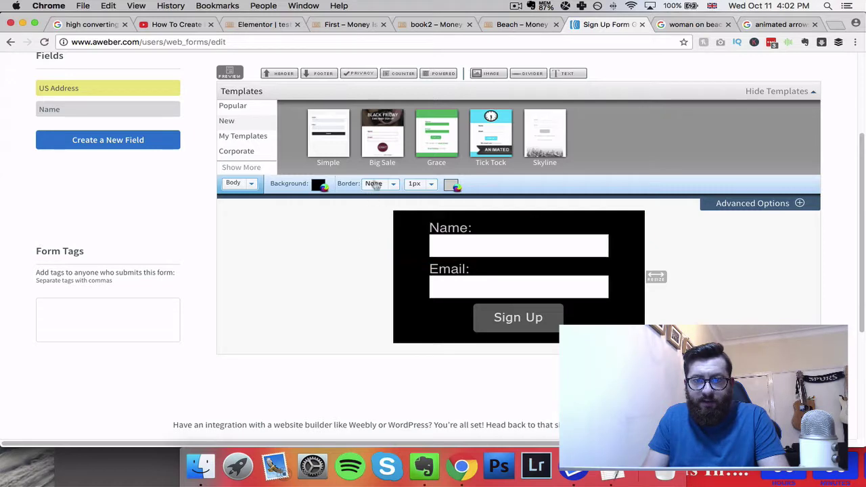
Add a text element containing the copied Beach headline, save it, and move it above the Name field
click(573, 73)
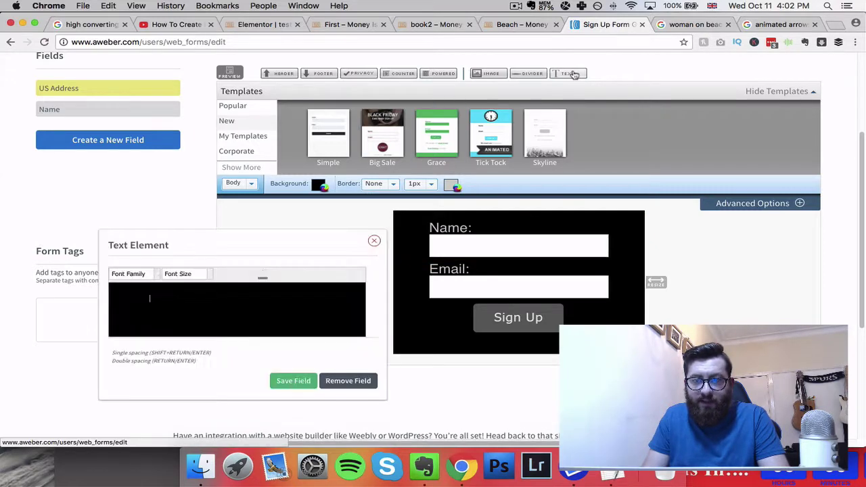
click(176, 328)
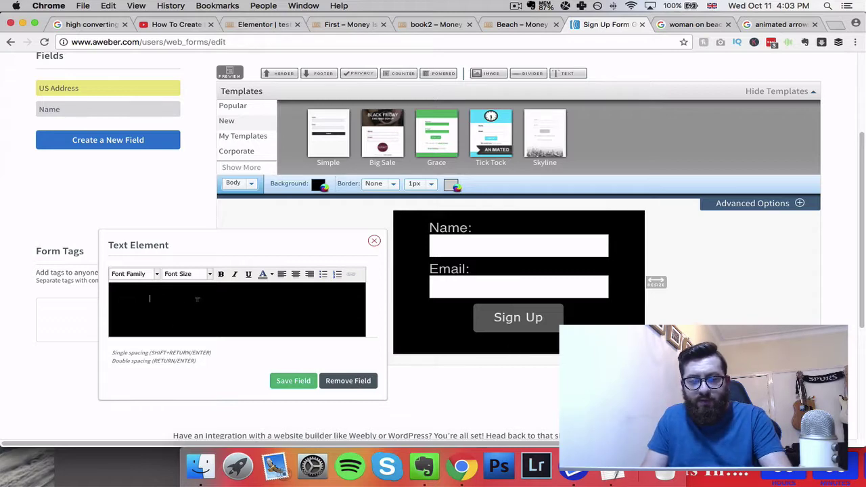
key(super+v)
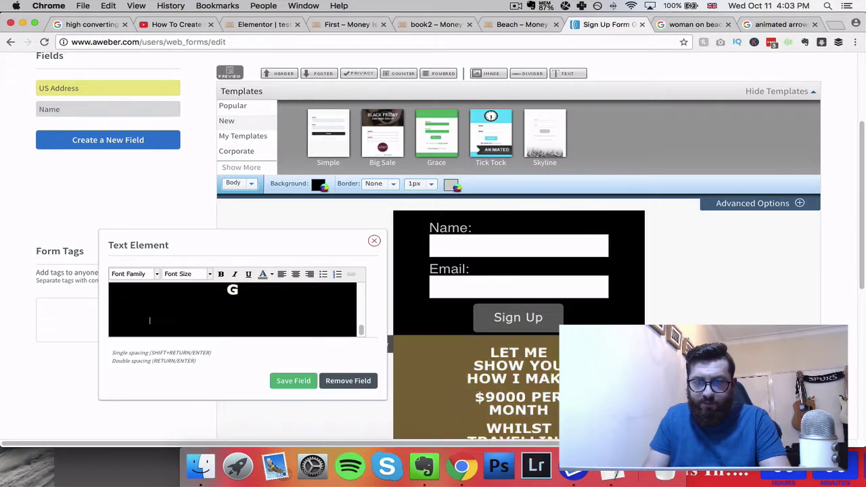
scroll(650, 291, down, 2)
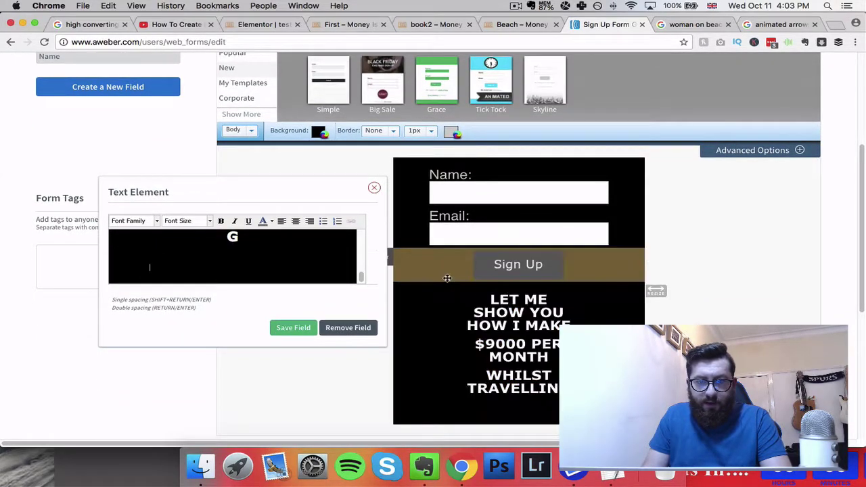
click(284, 331)
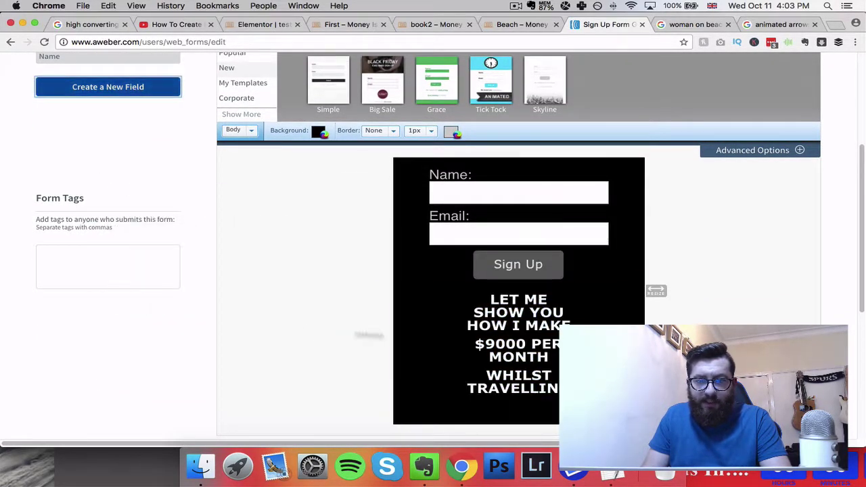
drag(538, 344, 542, 153)
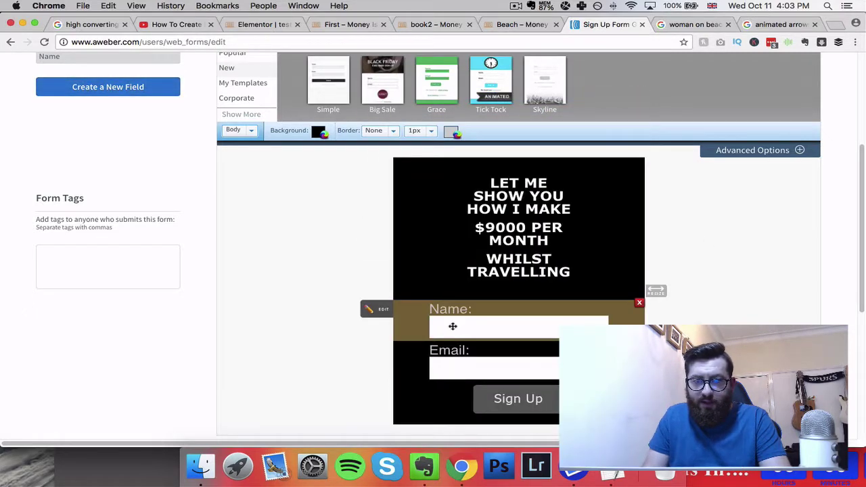
Clear the Name field's label, set its value option to "Your Name", and save the field
click(406, 330)
click(254, 322)
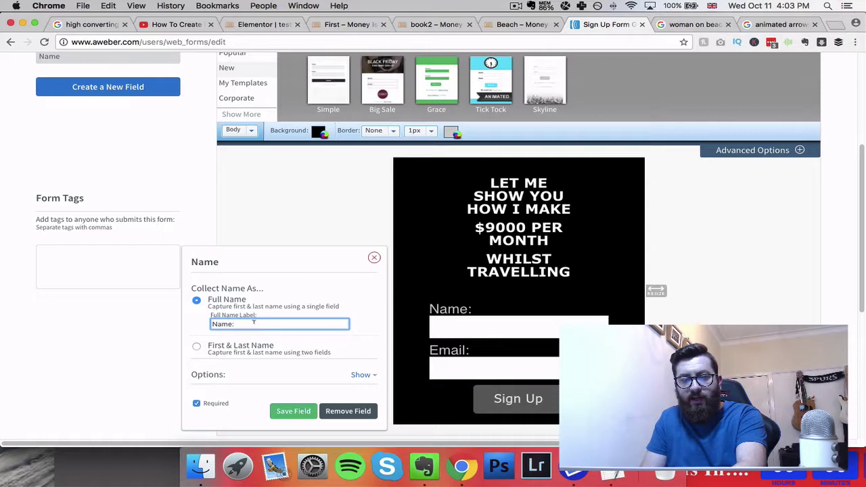
key(BackSpace)
key(BackSpace)
key(BackSpace)
key(BackSpace)
key(BackSpace)
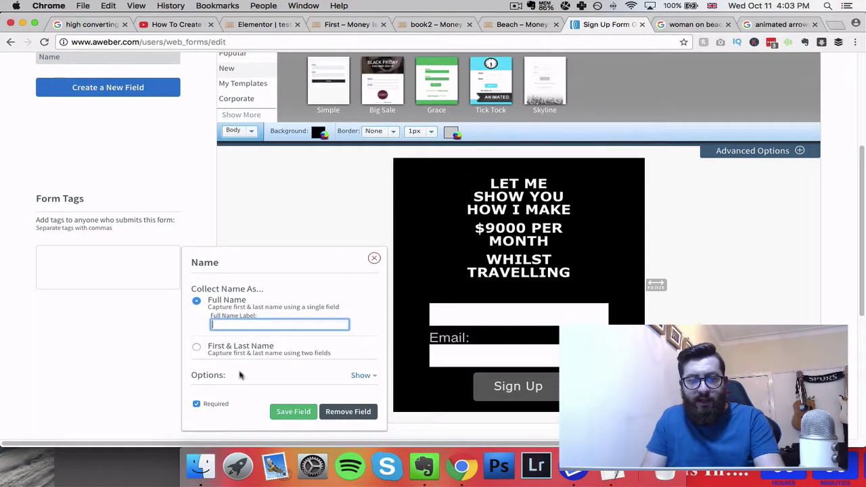
click(357, 377)
click(229, 388)
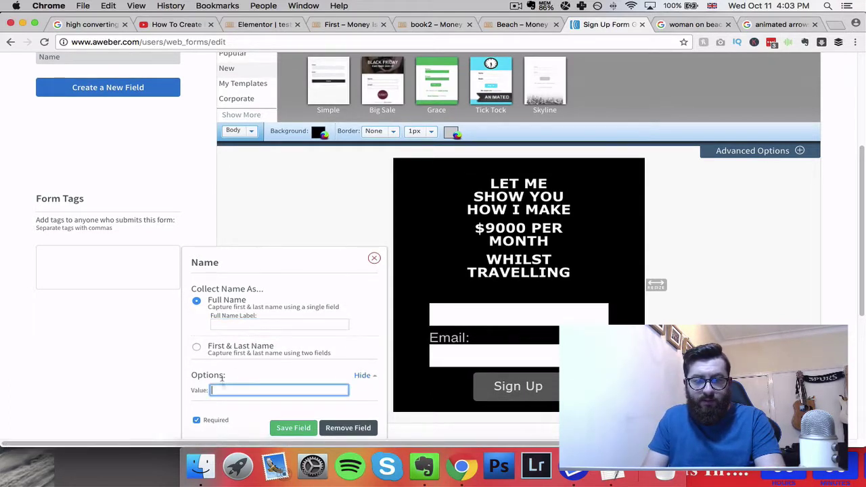
text(Your Name)
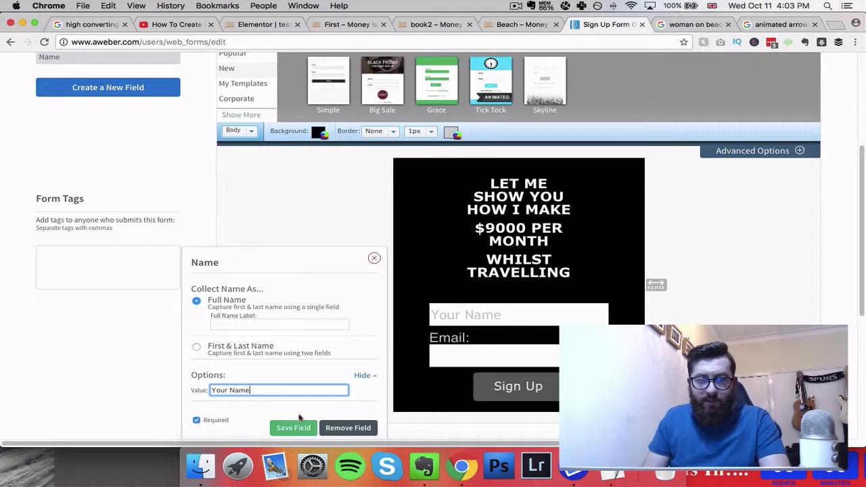
click(298, 427)
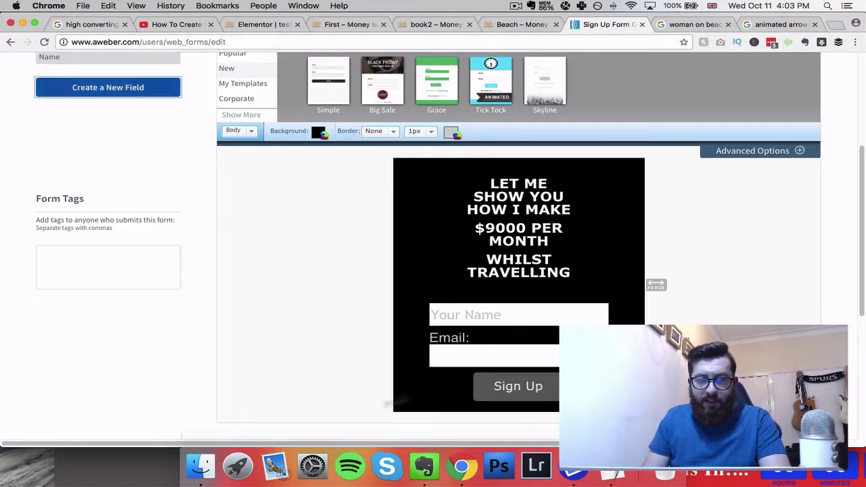
Clear the Email field's label, set its value to "Your Best Email", and save the field
click(476, 354)
click(255, 318)
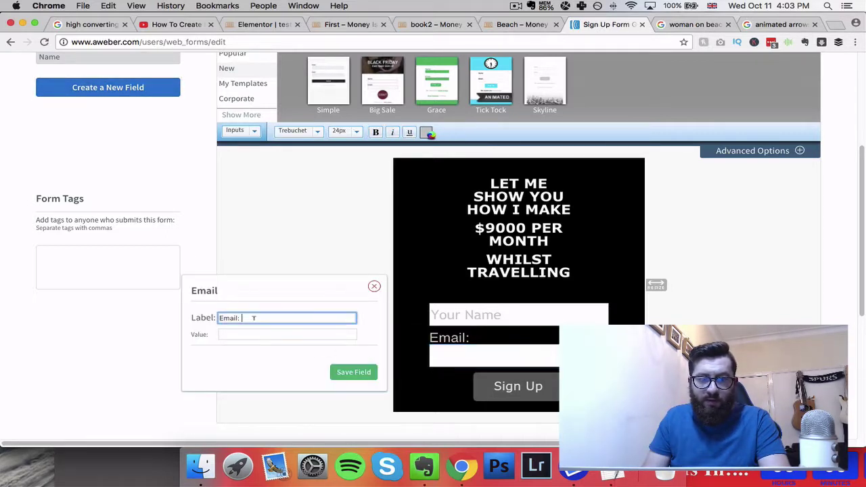
key(super+a)
key(BackSpace)
click(255, 331)
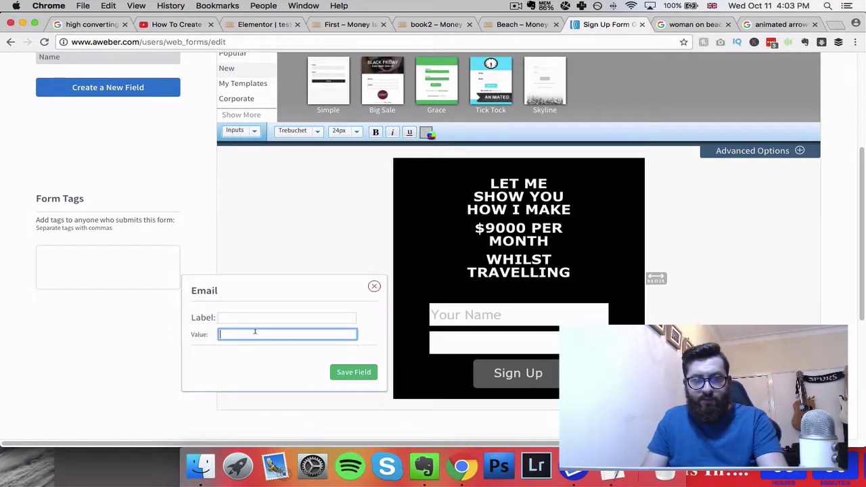
text(Your Best EM)
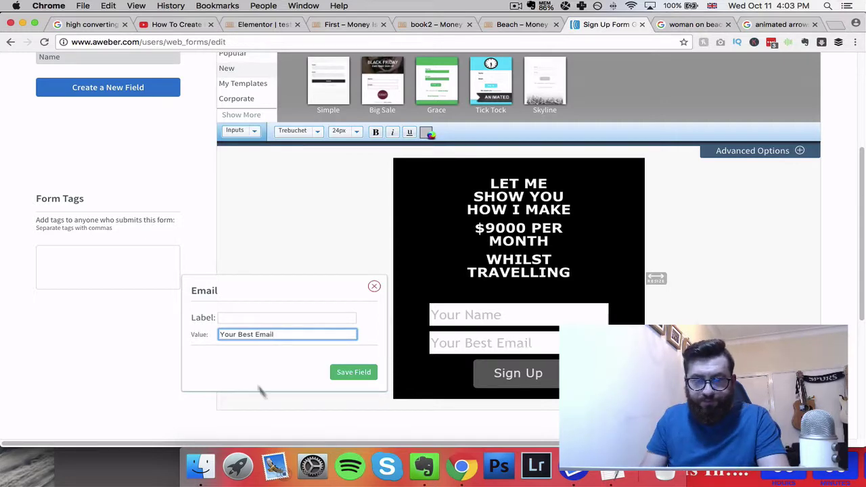
click(354, 376)
Switch the form's Sign Up image button to an HTML button, set its text to "GET ACCESS", and save the field
click(526, 377)
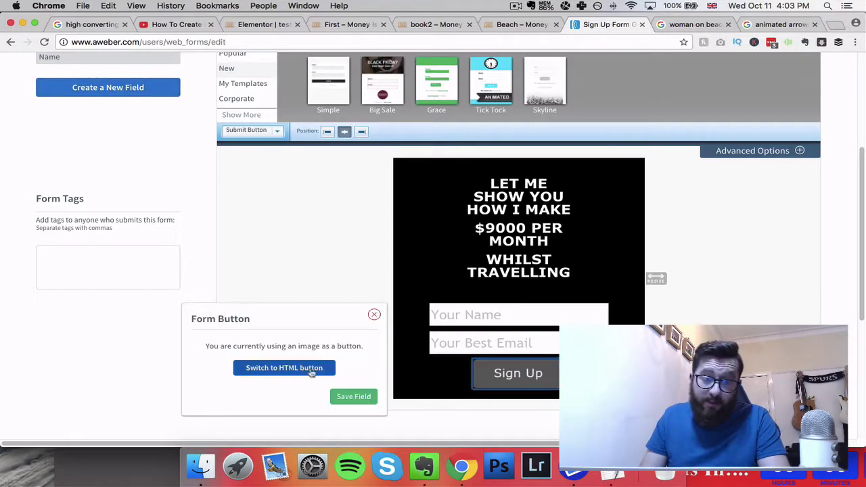
click(305, 369)
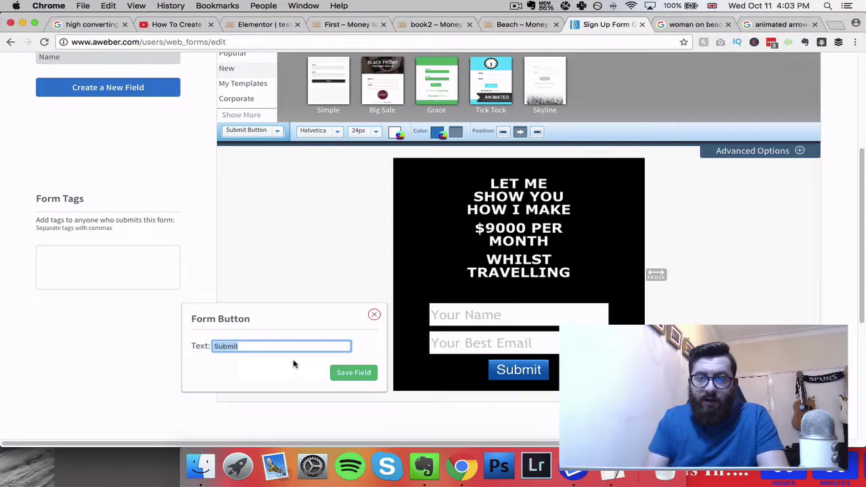
click(519, 26)
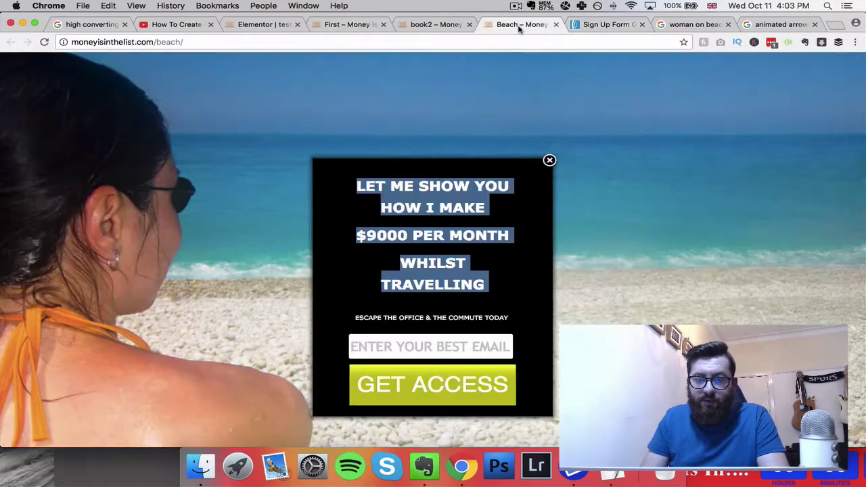
click(604, 25)
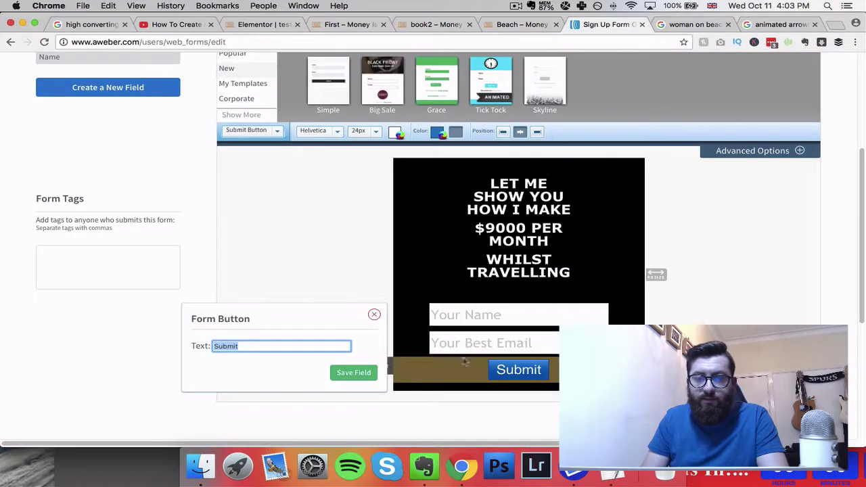
text(GET ACCESS)
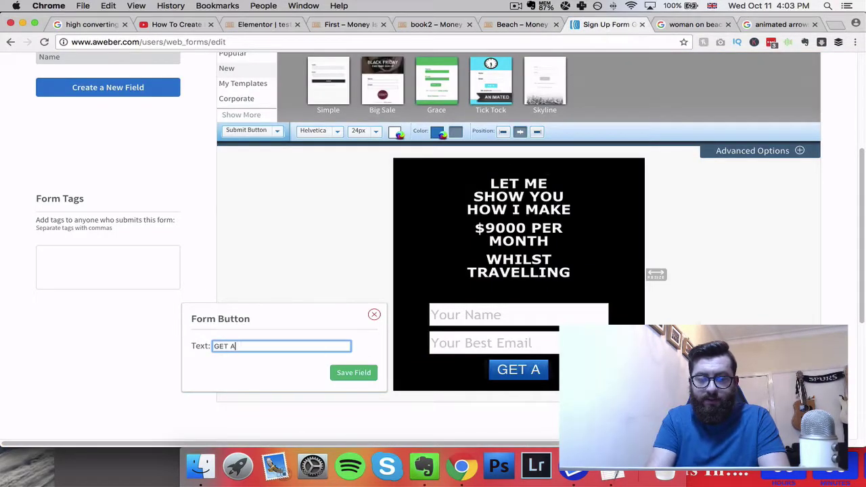
click(354, 372)
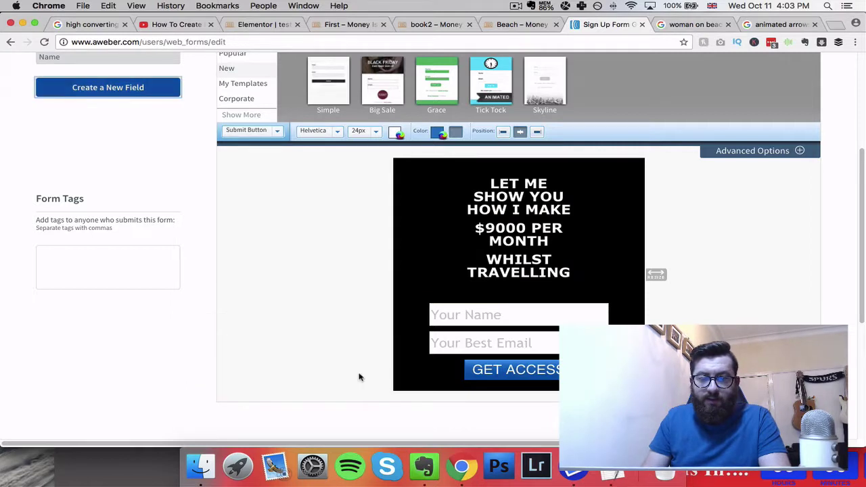
Set the submit button's colour to yellow-green and its font size to 36px
click(438, 133)
drag(522, 195, 530, 198)
drag(497, 163, 520, 126)
click(522, 225)
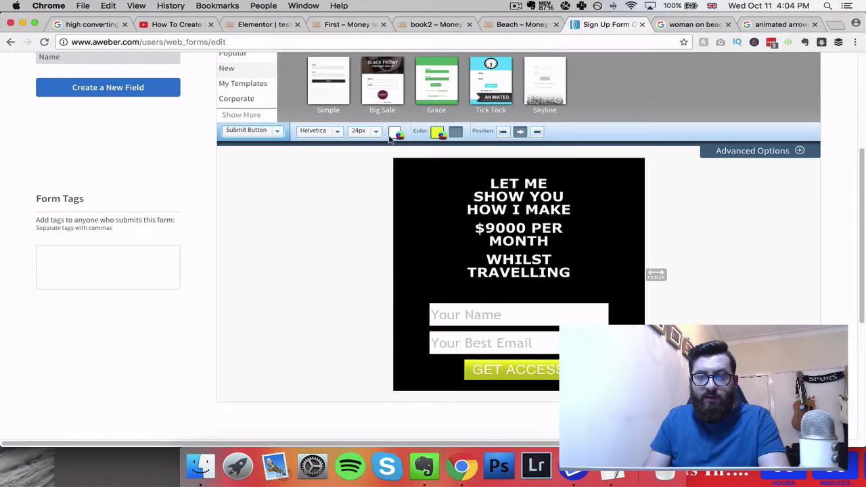
click(376, 131)
click(393, 279)
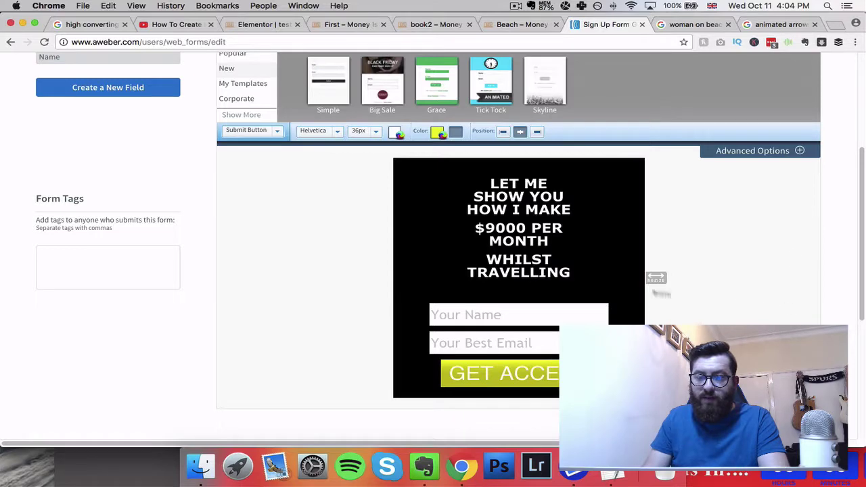
Save the form design, keep and save the basic settings, and proceed to the Publish stage
scroll(653, 291, down, 1)
click(677, 396)
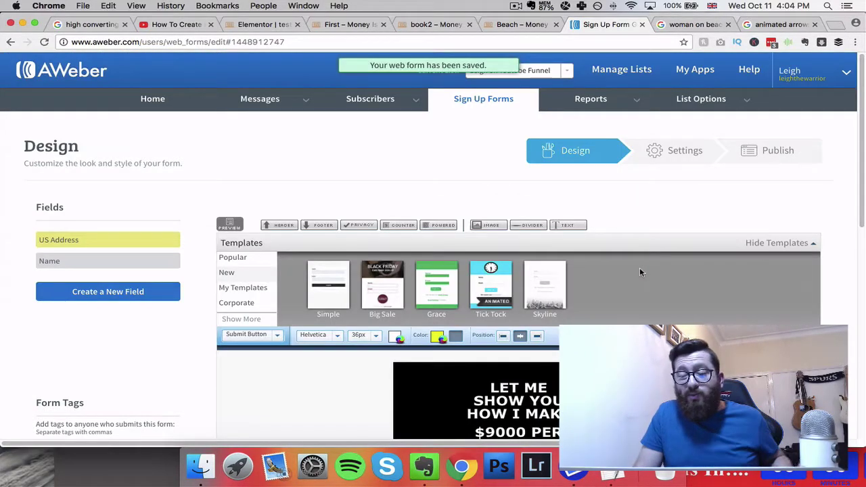
scroll(639, 267, down, 5)
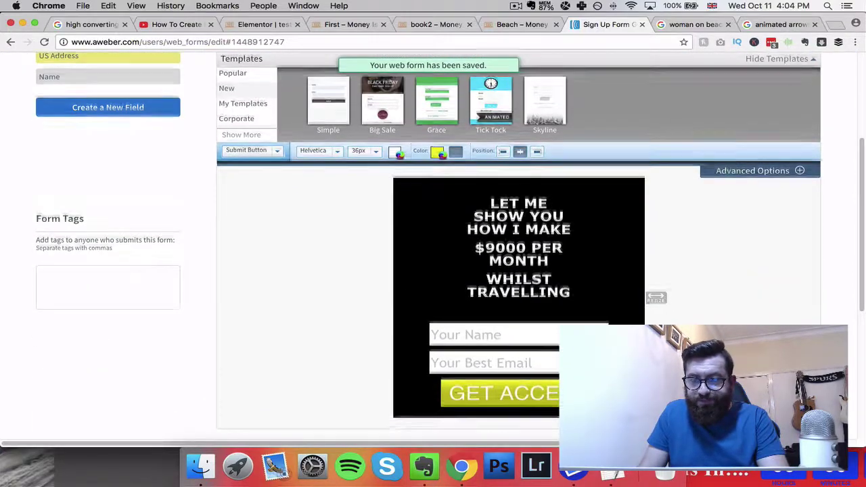
scroll(519, 271, down, 2)
click(776, 399)
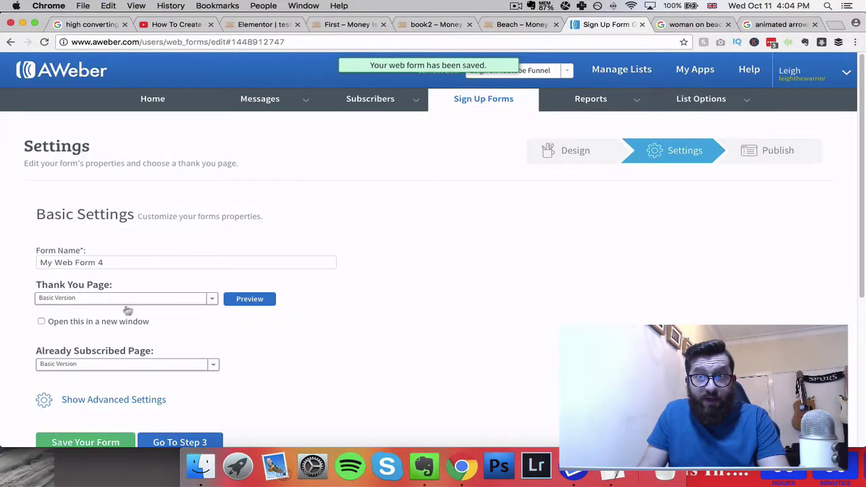
scroll(170, 331, down, 1)
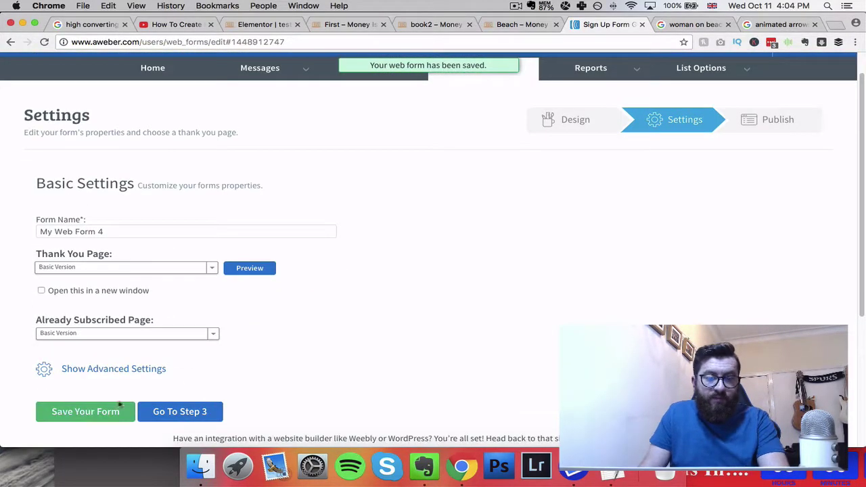
click(119, 405)
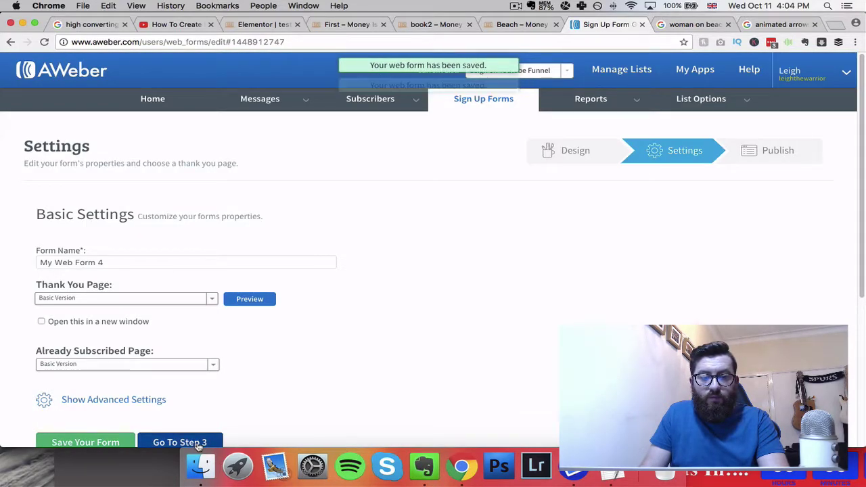
click(180, 442)
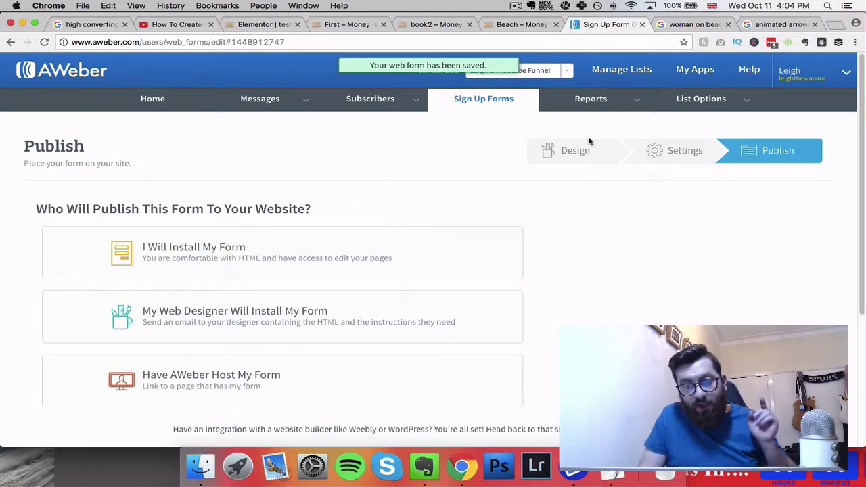
Return to the form's Design stage and change the form type to Pop-Over
click(573, 150)
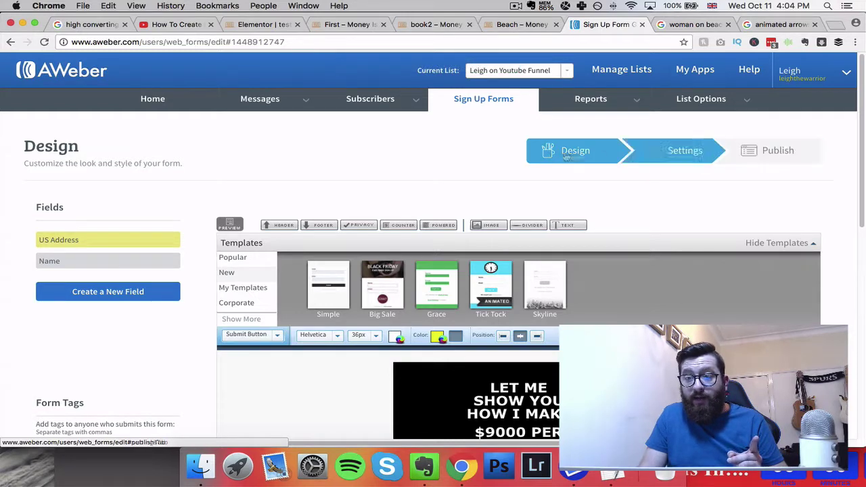
scroll(230, 260, down, 2)
scroll(234, 263, down, 2)
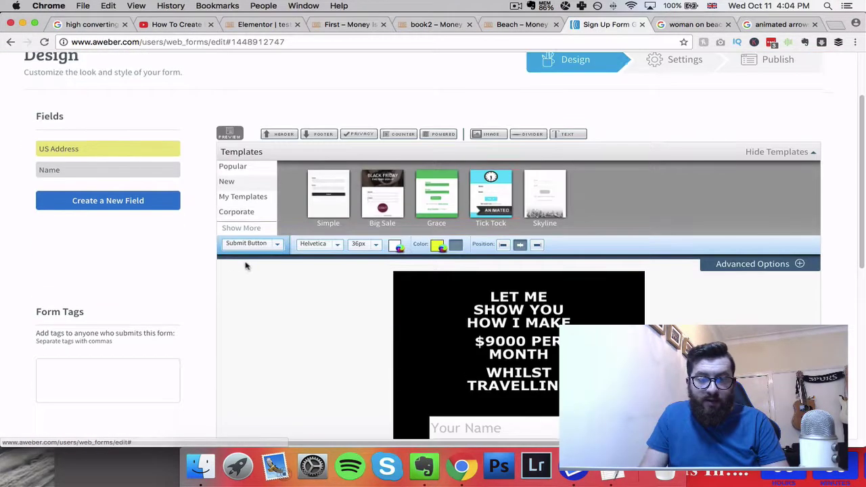
click(276, 247)
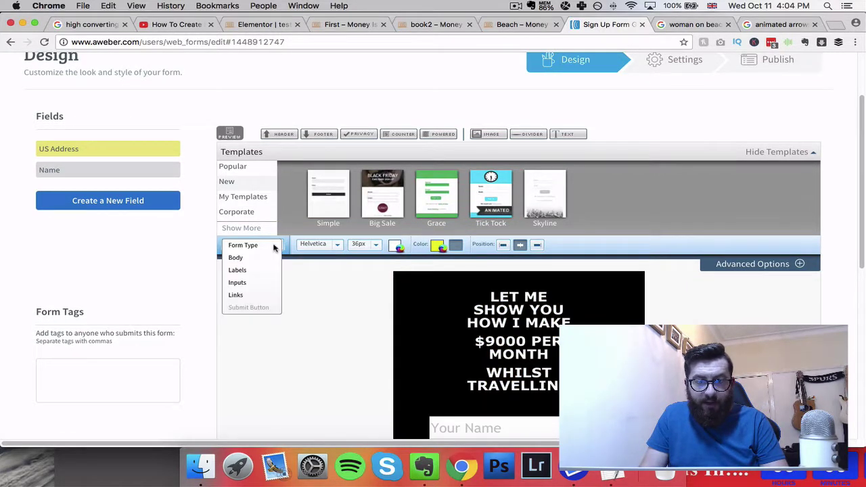
click(251, 249)
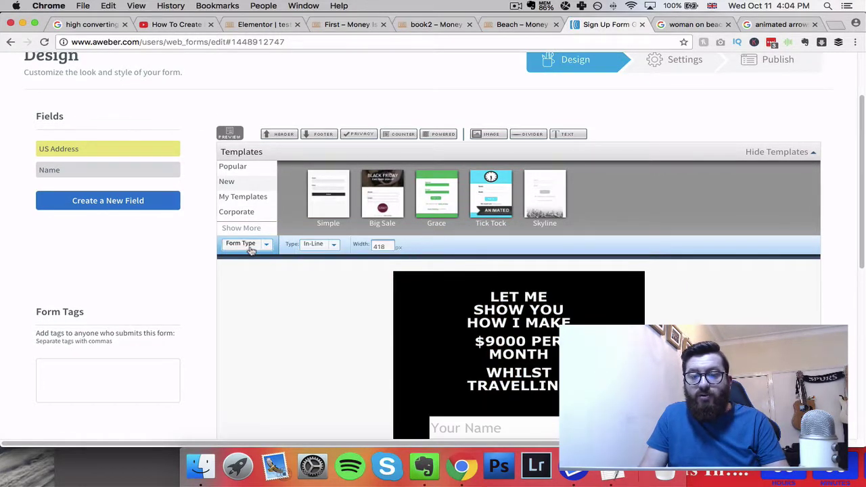
click(322, 247)
click(325, 269)
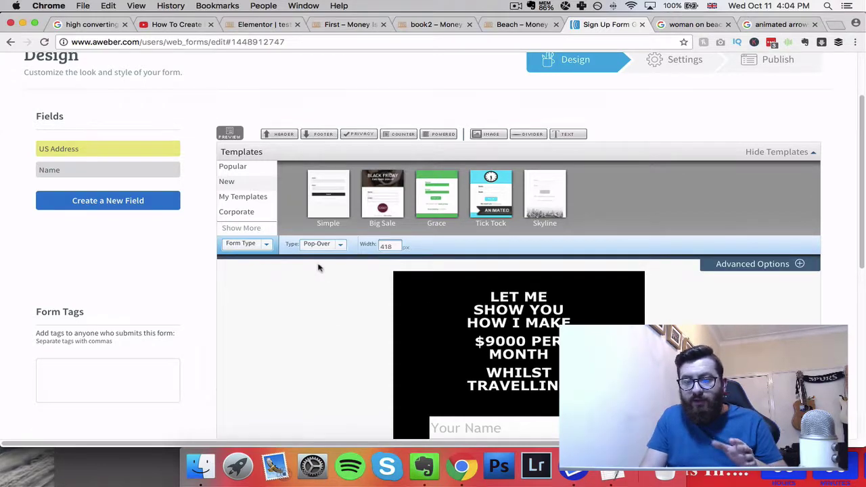
Save the pop-over form, save its settings again, and continue to the Publish stage
scroll(317, 271, down, 3)
scroll(317, 273, up, 7)
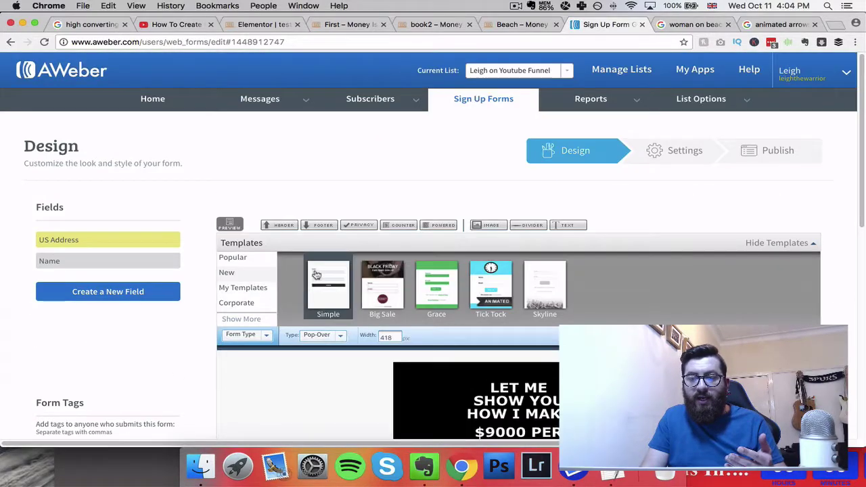
scroll(458, 247, down, 13)
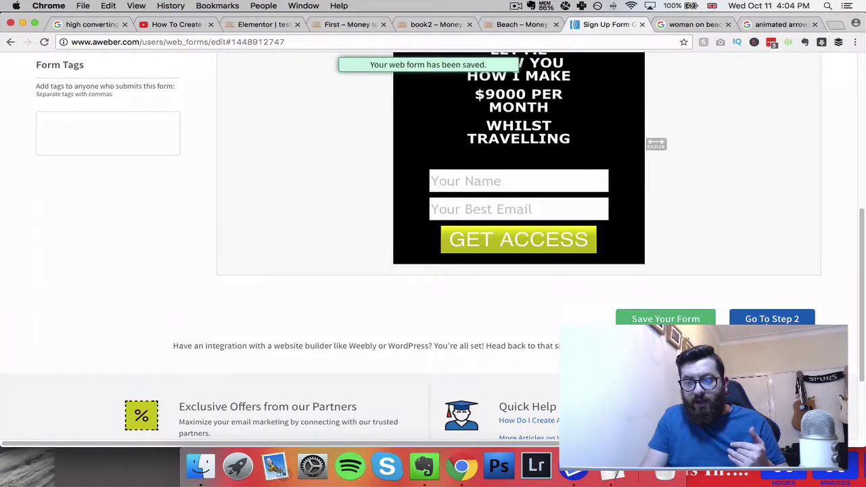
click(772, 319)
scroll(433, 271, down, 5)
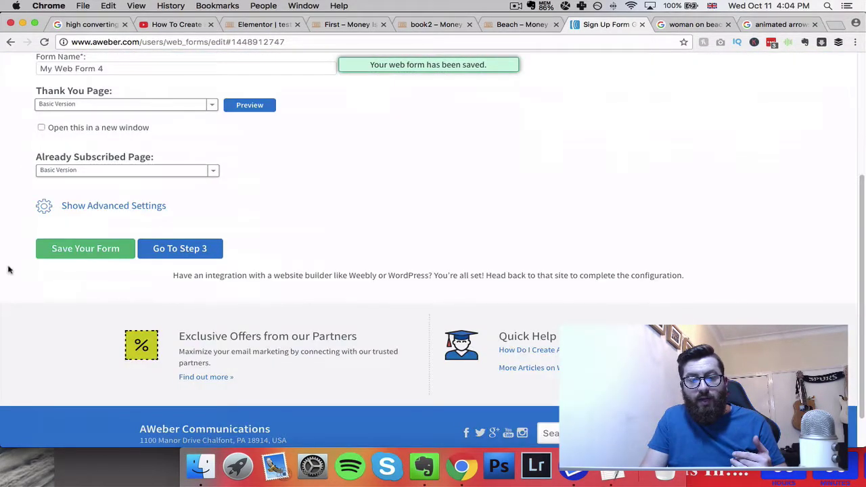
click(44, 251)
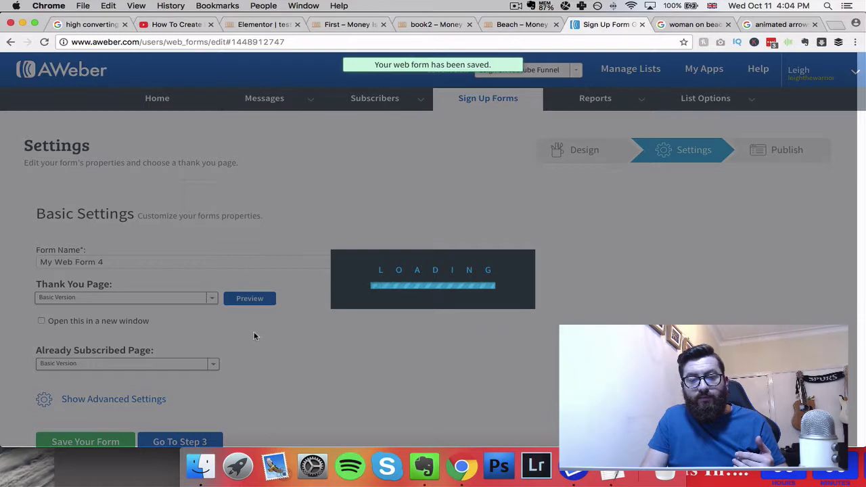
scroll(251, 332, down, 3)
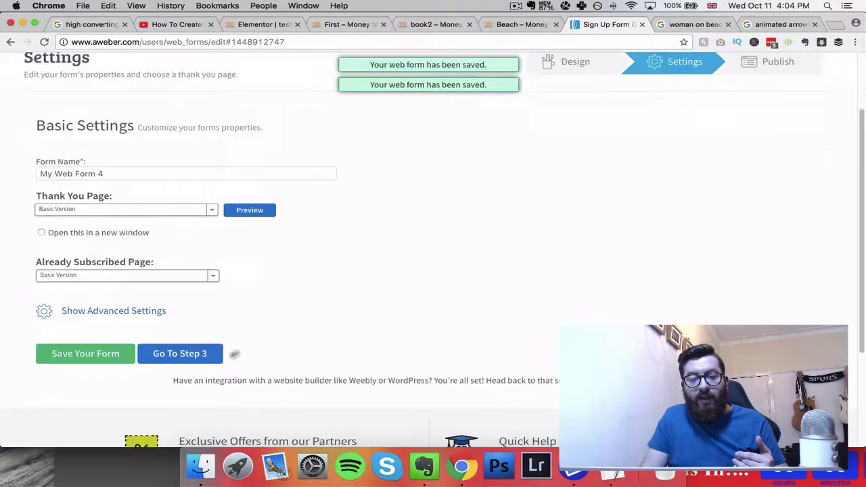
click(182, 360)
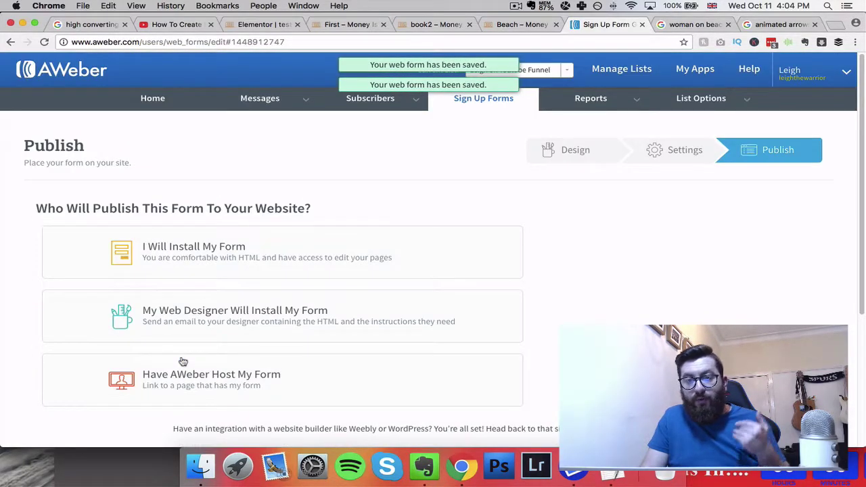
Choose "I Will Install My Form" and copy the entire JavaScript snippet
click(295, 251)
scroll(293, 333, down, 1)
click(220, 373)
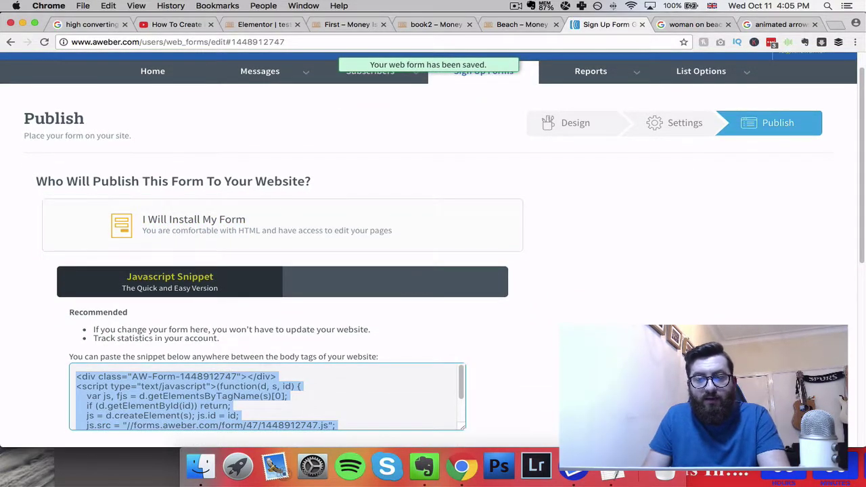
Switch to the Elementor editor and add a new single-column section to the beach background page
click(267, 25)
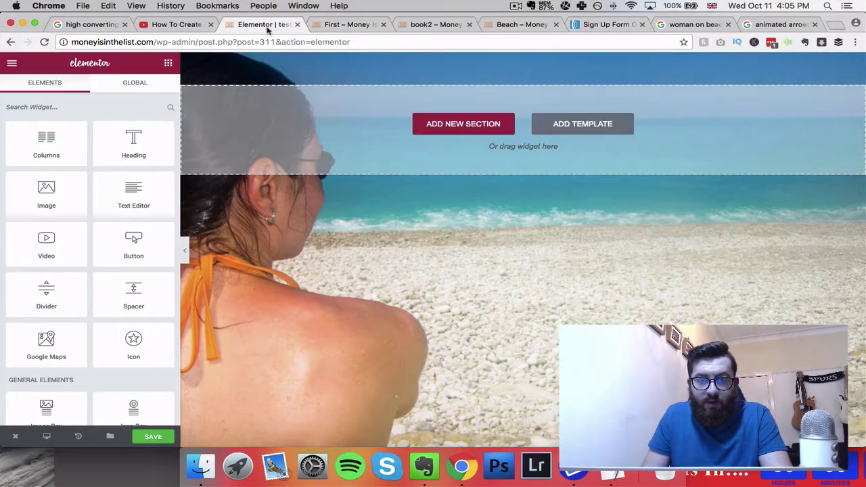
click(493, 124)
click(372, 161)
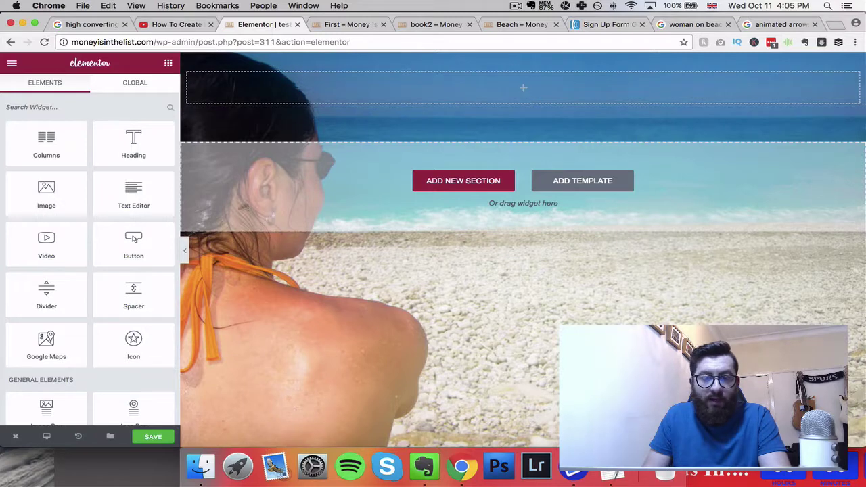
Place an HTML widget in the new section and paste the copied AWeber form snippet as its code
scroll(97, 247, down, 5)
scroll(97, 249, down, 4)
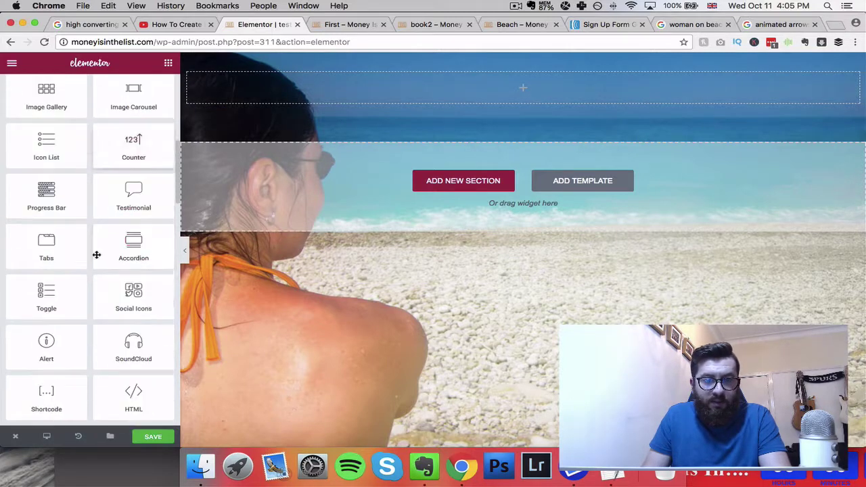
drag(134, 392, 518, 79)
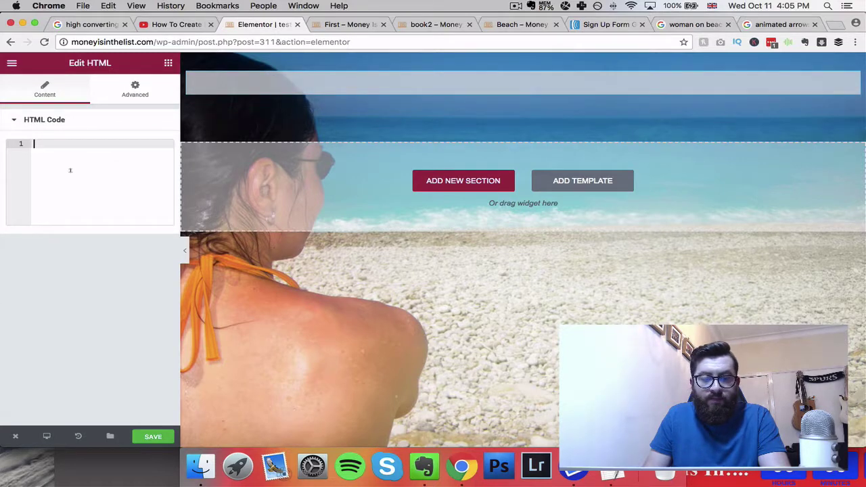
key(super+v)
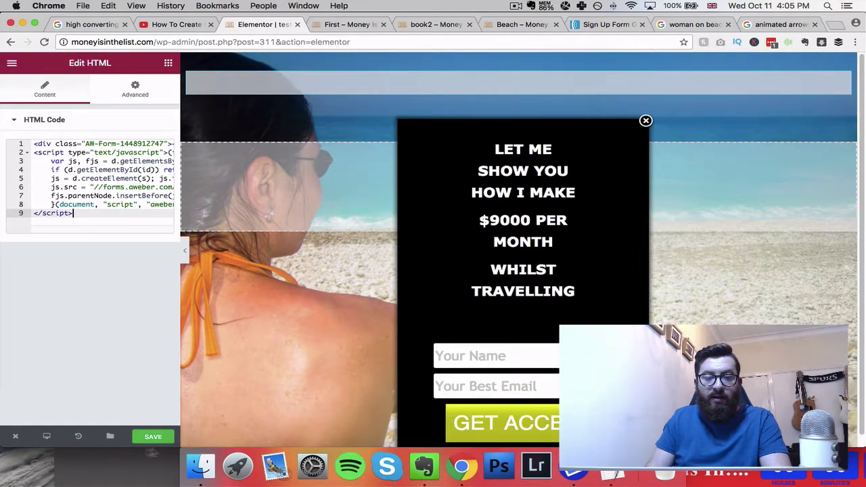
Save the Elementor page and open its live view
click(154, 438)
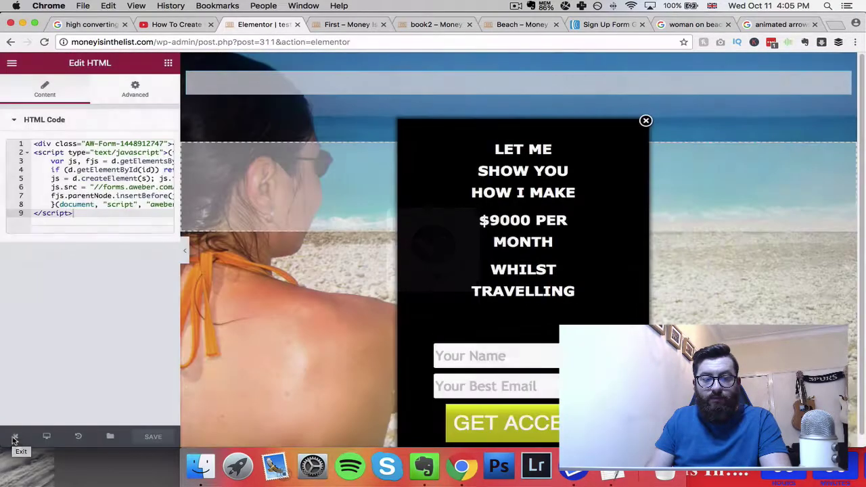
mouse_move(14, 438)
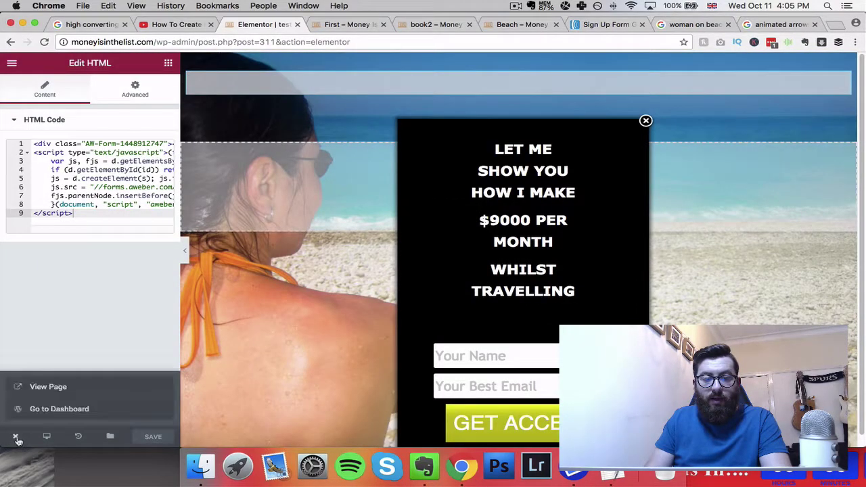
click(93, 390)
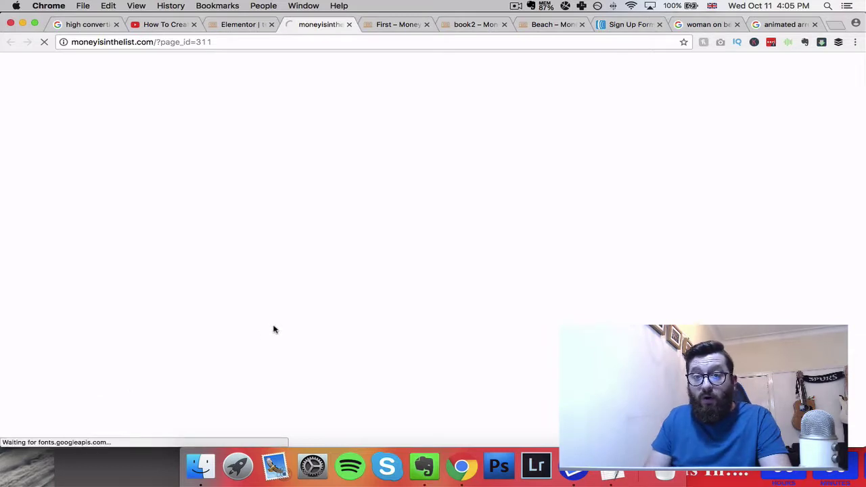